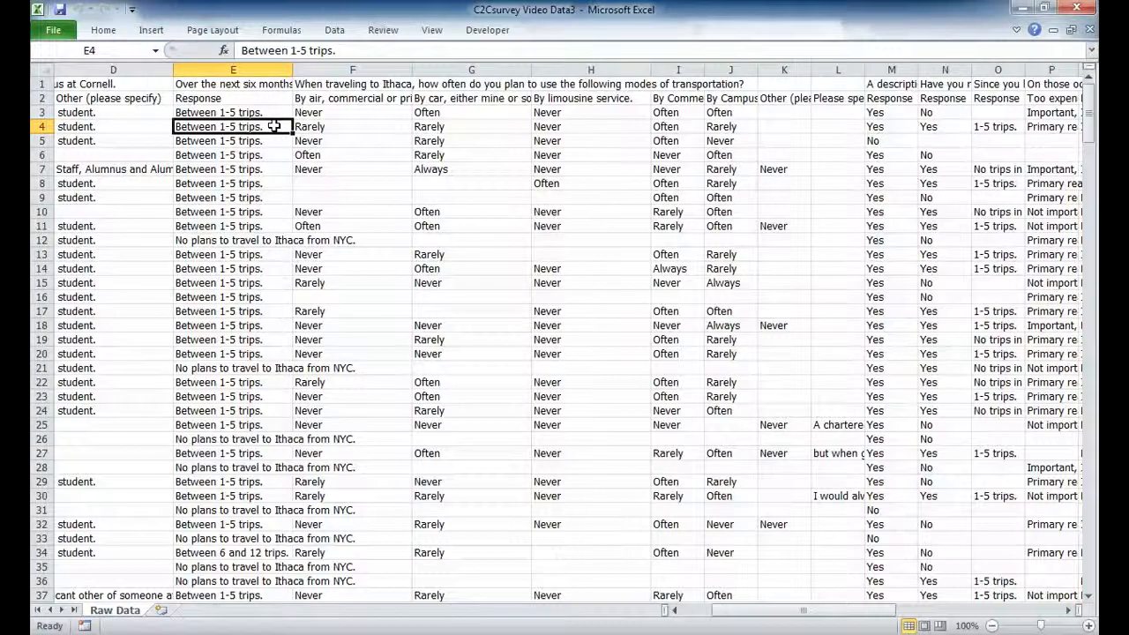
Step: Examine the Cornell status and planned-trips response columns on the Raw Data sheet
{"action": "left_click_drag", "start_coordinate": [274, 126], "coordinate": [330, 169]}
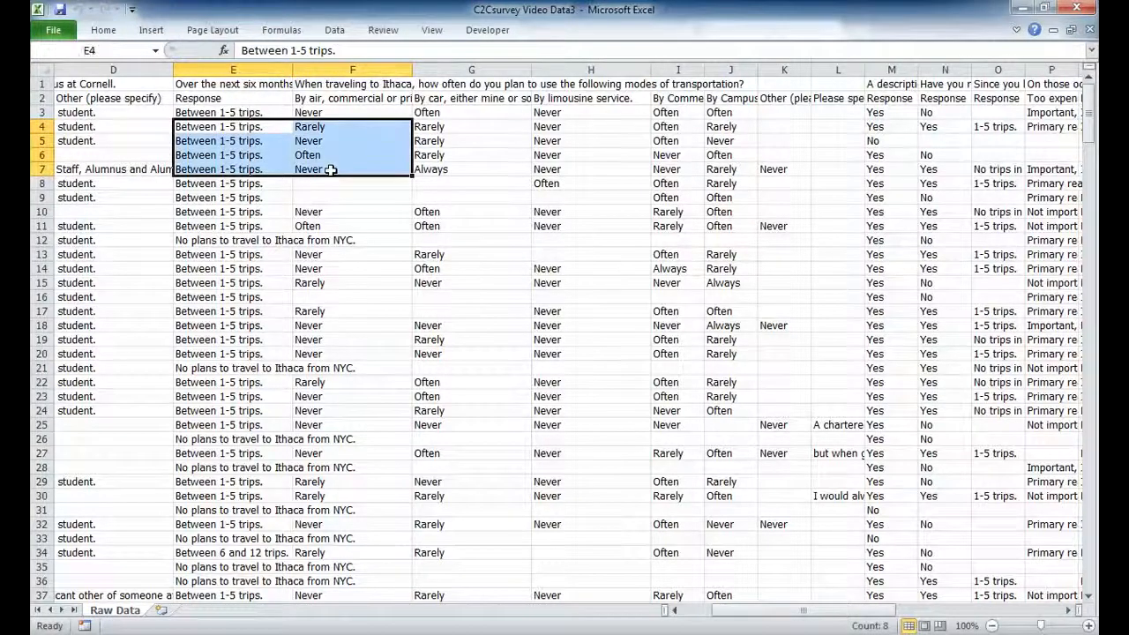
{"action": "left_click", "coordinate": [212, 225]}
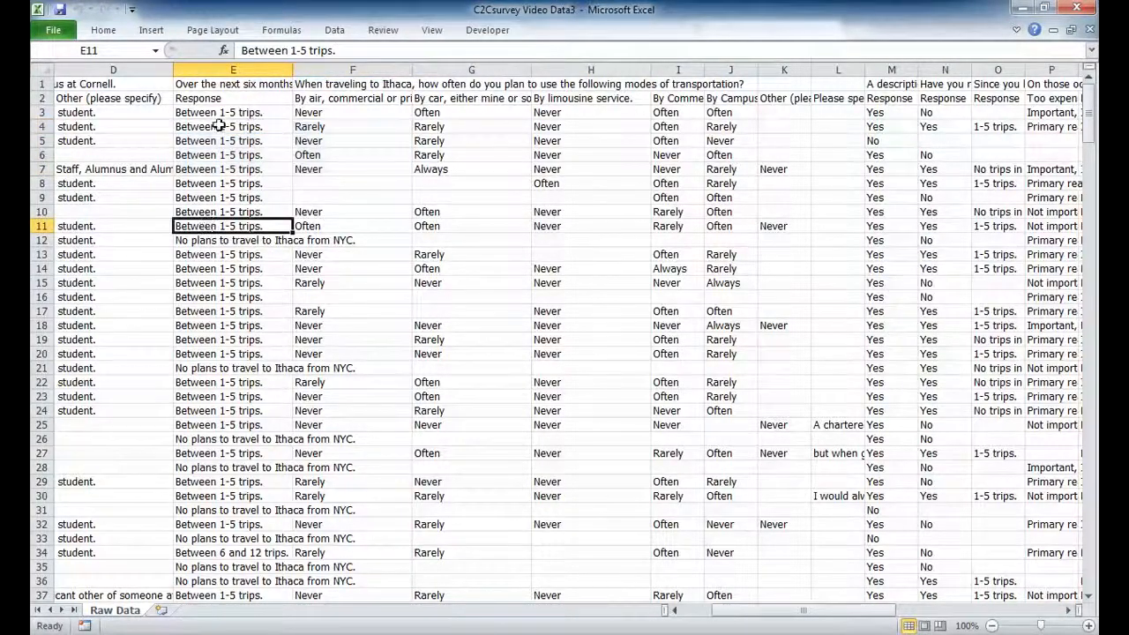
{"action": "left_click", "coordinate": [216, 113]}
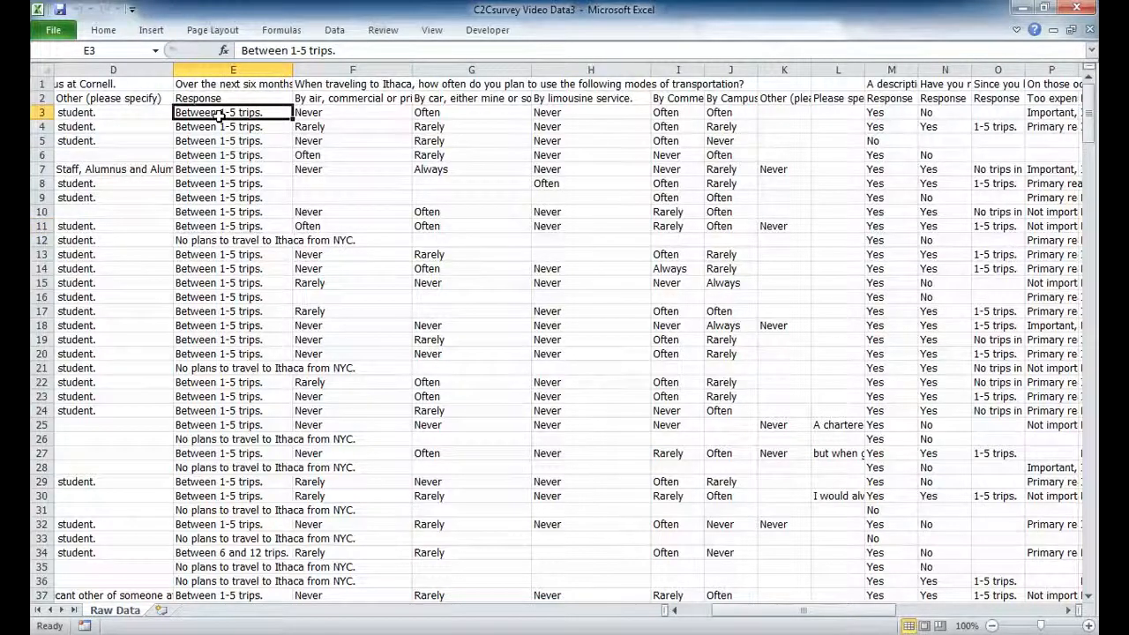
{"action": "key", "text": "Left"}
{"action": "key", "text": "Left"}
{"action": "key", "text": "Left"}
{"action": "left_click_drag", "start_coordinate": [194, 112], "coordinate": [198, 325]}
{"action": "left_click", "coordinate": [219, 196]}
{"action": "left_click_drag", "start_coordinate": [214, 112], "coordinate": [458, 126]}
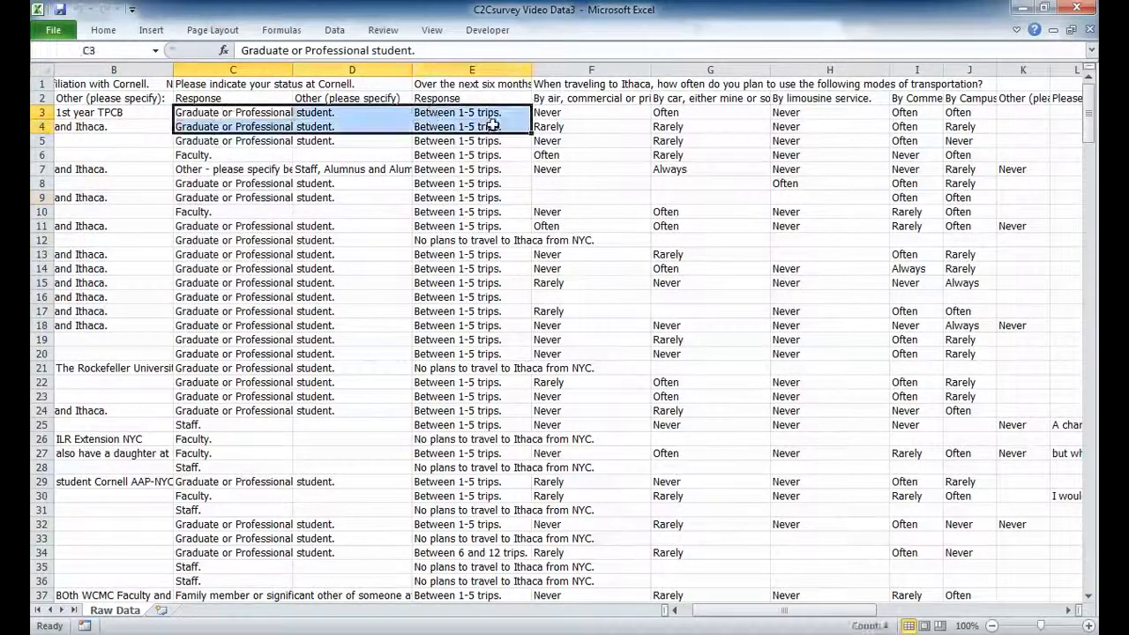
{"action": "left_click", "coordinate": [458, 126]}
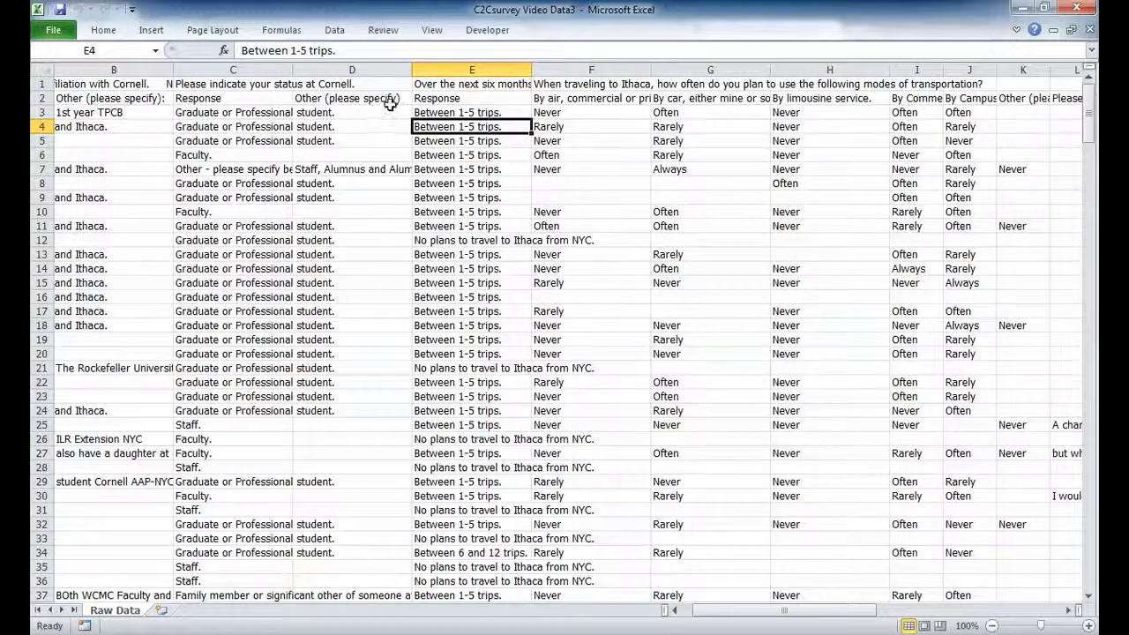
Step: Copy the "Please indicate your status at Cornell." column from Raw Data into column A of a new worksheet
{"action": "left_click", "coordinate": [256, 79]}
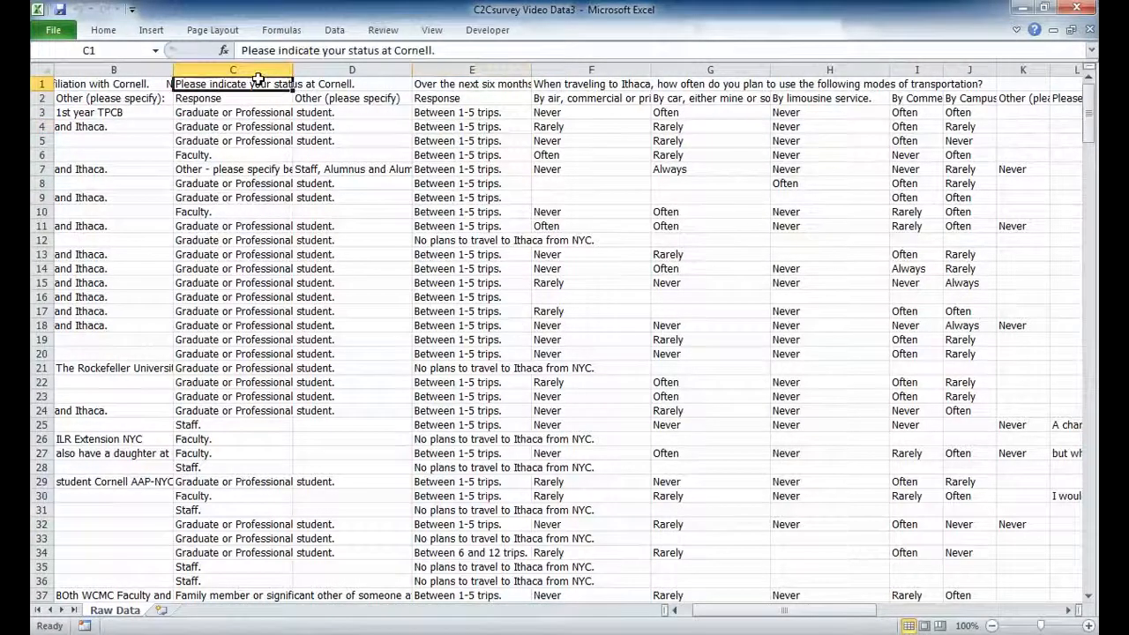
{"action": "left_click", "coordinate": [257, 69]}
{"action": "right_click", "coordinate": [256, 70]}
{"action": "key", "text": "Escape"}
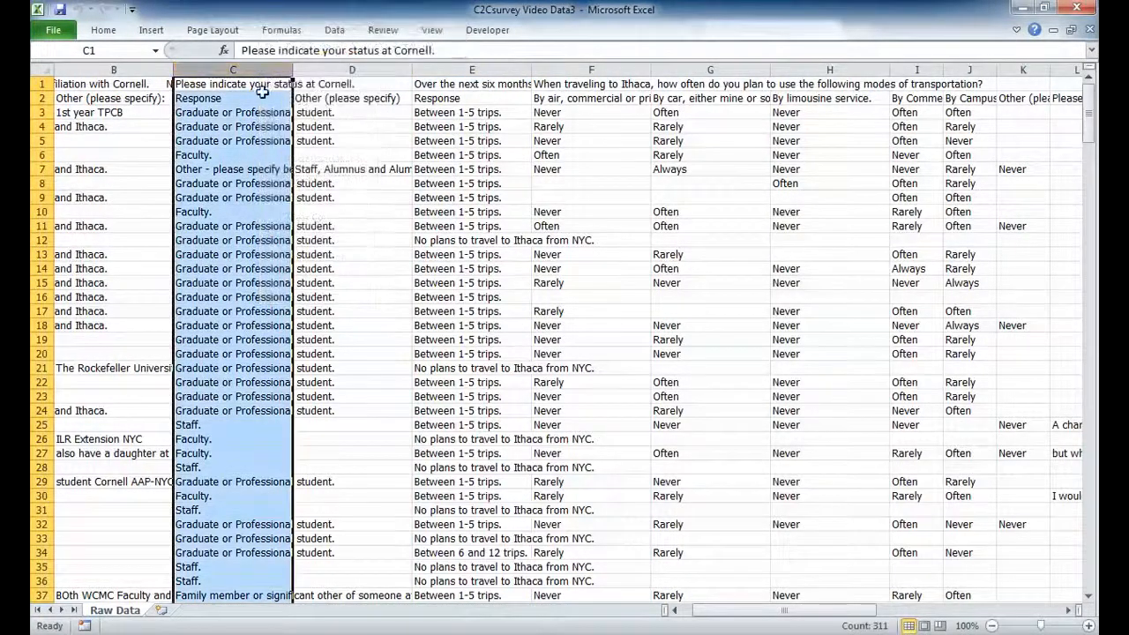
{"action": "right_click", "coordinate": [257, 66]}
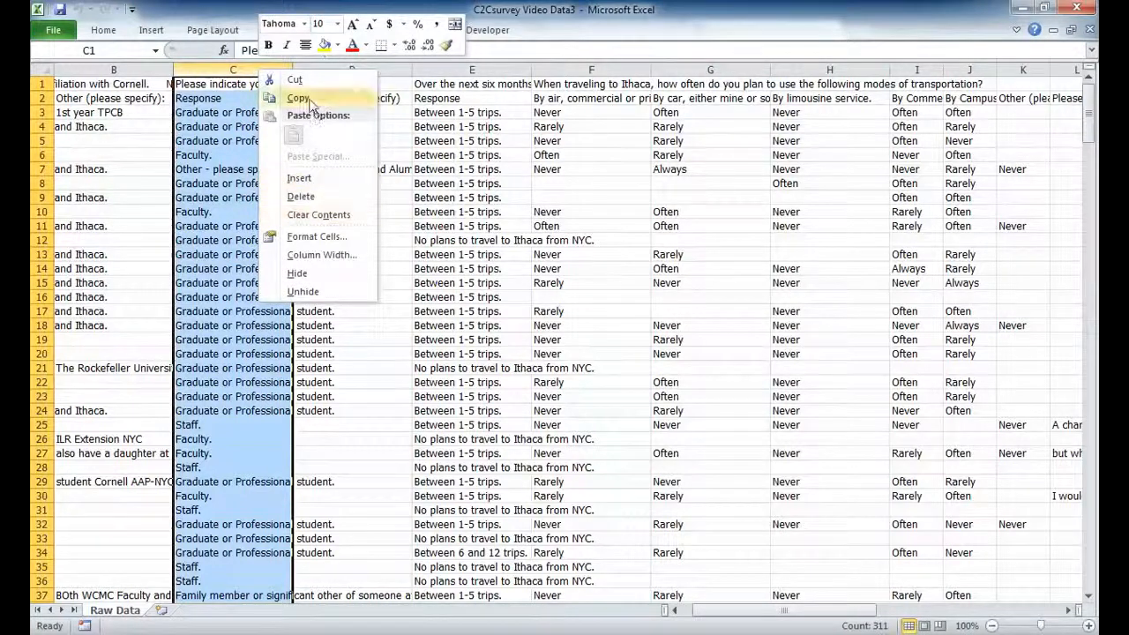
{"action": "left_click", "coordinate": [300, 99]}
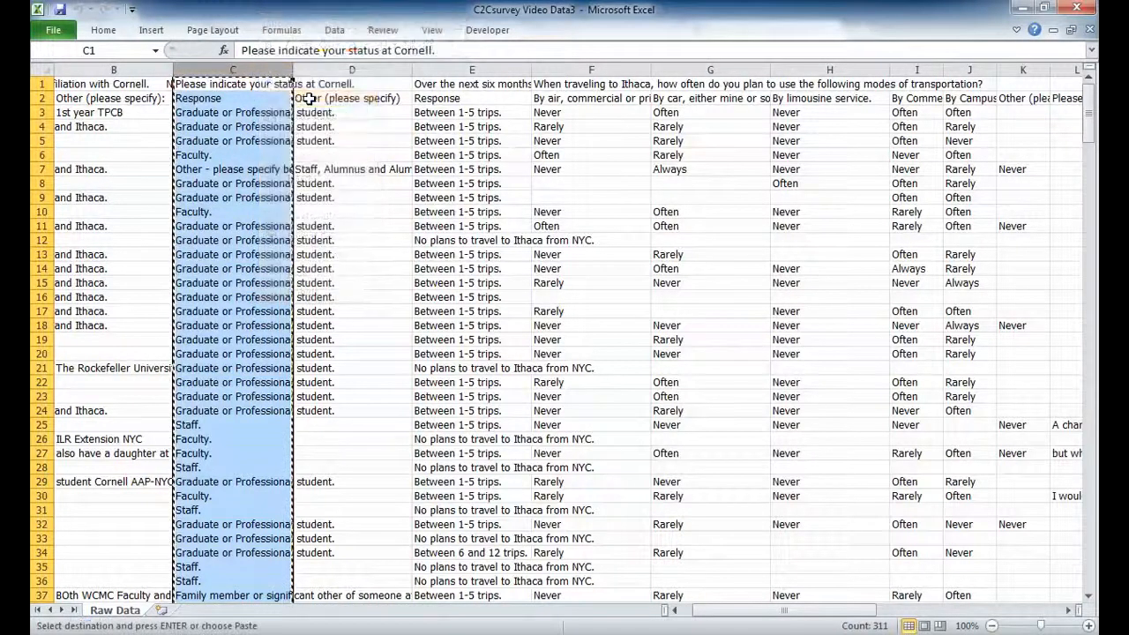
{"action": "left_click", "coordinate": [169, 611]}
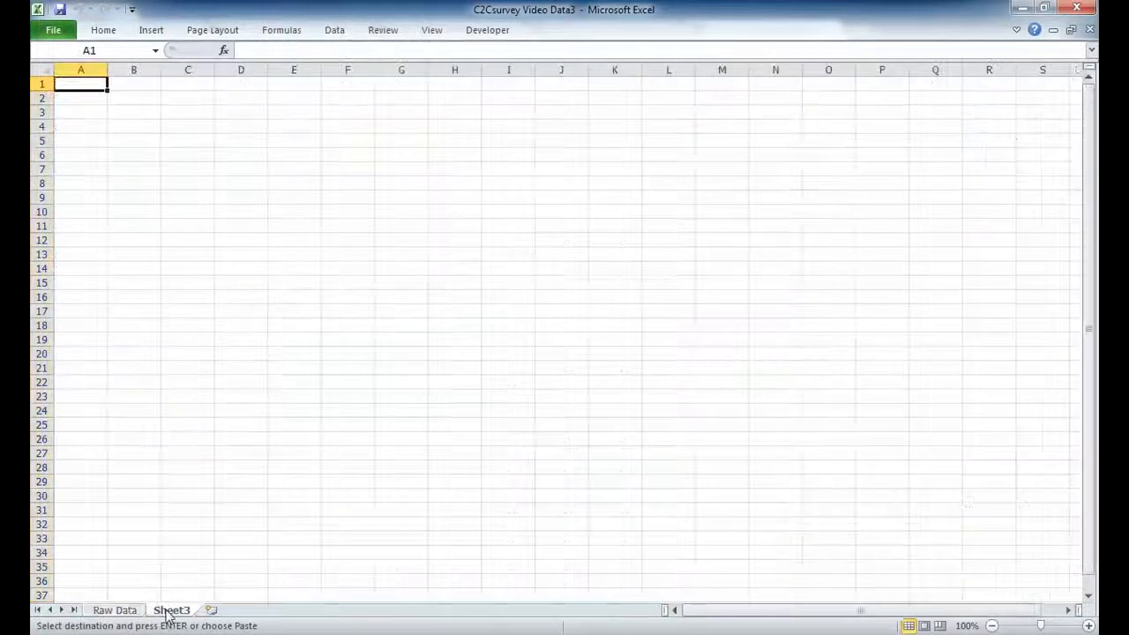
{"action": "right_click", "coordinate": [86, 84]}
{"action": "left_click", "coordinate": [138, 185]}
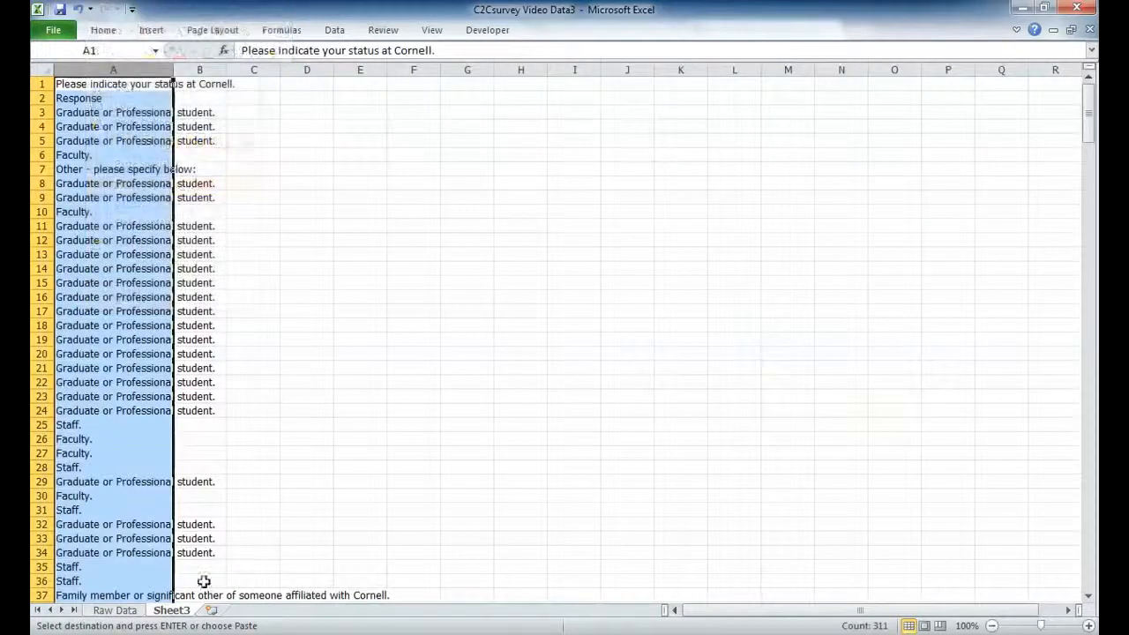
Step: Copy the Raw Data column asking "Have you ridden the Campus-to-Campus bus anytime in the past two years?"
{"action": "left_click", "coordinate": [122, 613]}
{"action": "left_click", "coordinate": [782, 84]}
{"action": "key", "text": "Right"}
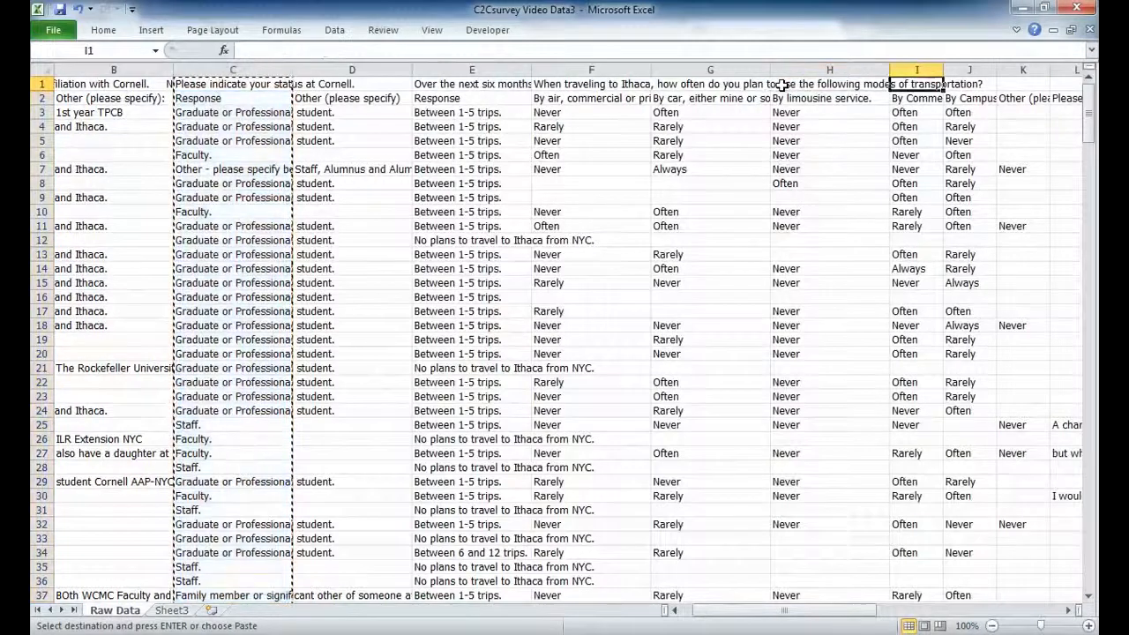
{"action": "key", "text": "Right"}
{"action": "key", "text": "Right"}
{"action": "key", "text": "Right"}
{"action": "key", "text": "Right"}
{"action": "key", "text": "Right"}
{"action": "key", "text": "Right"}
{"action": "key", "text": "Right"}
{"action": "key", "text": "Right"}
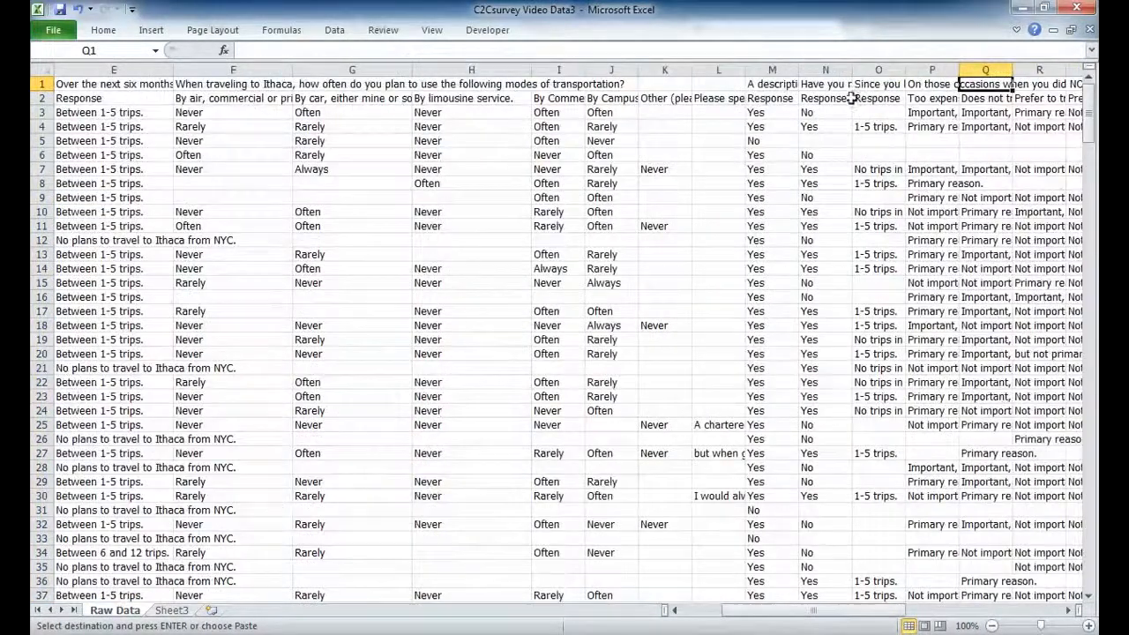
{"action": "left_click", "coordinate": [829, 84]}
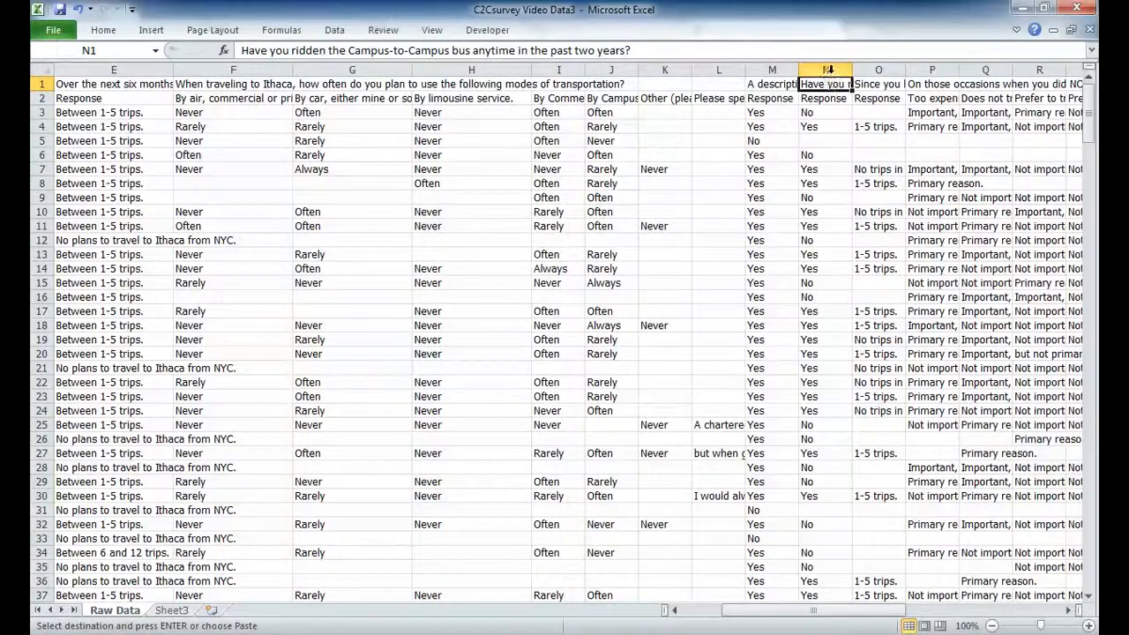
{"action": "left_click", "coordinate": [829, 70]}
{"action": "right_click", "coordinate": [828, 70]}
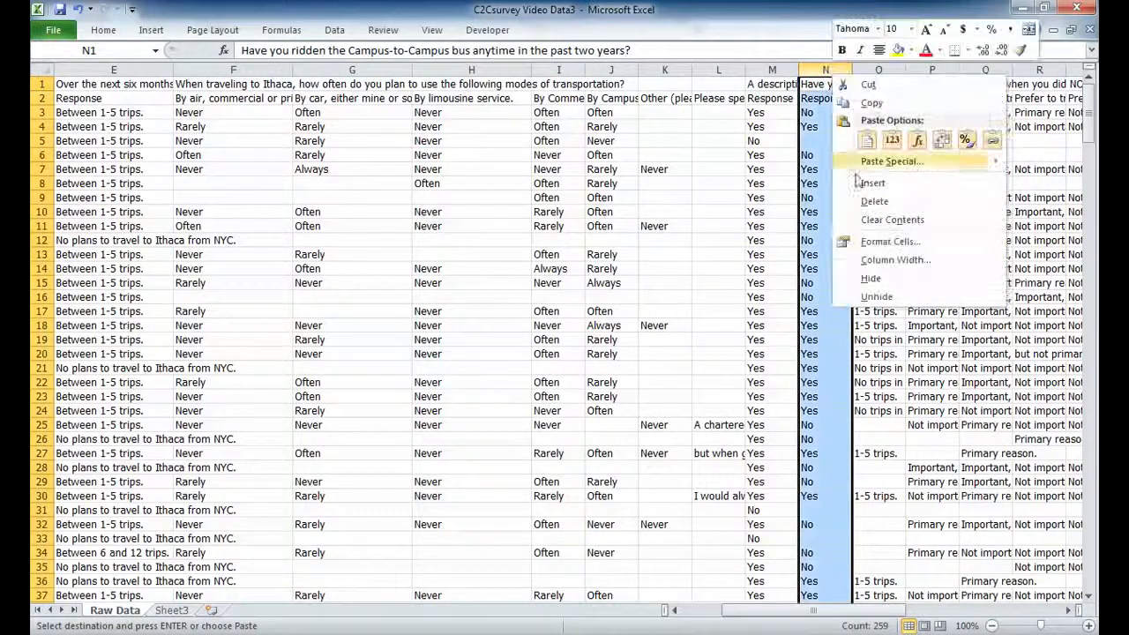
{"action": "left_click", "coordinate": [870, 103]}
Step: Insert the copied Campus-to-Campus bus question column as column B of the new worksheet
{"action": "left_click", "coordinate": [171, 609]}
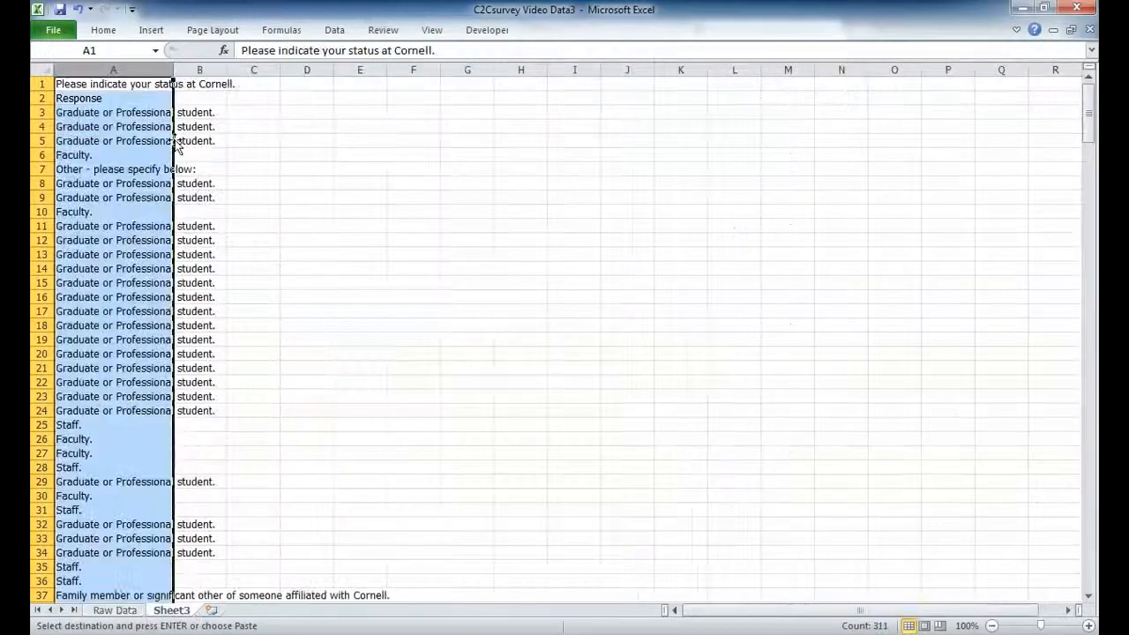
{"action": "left_click", "coordinate": [208, 70]}
{"action": "right_click", "coordinate": [208, 71]}
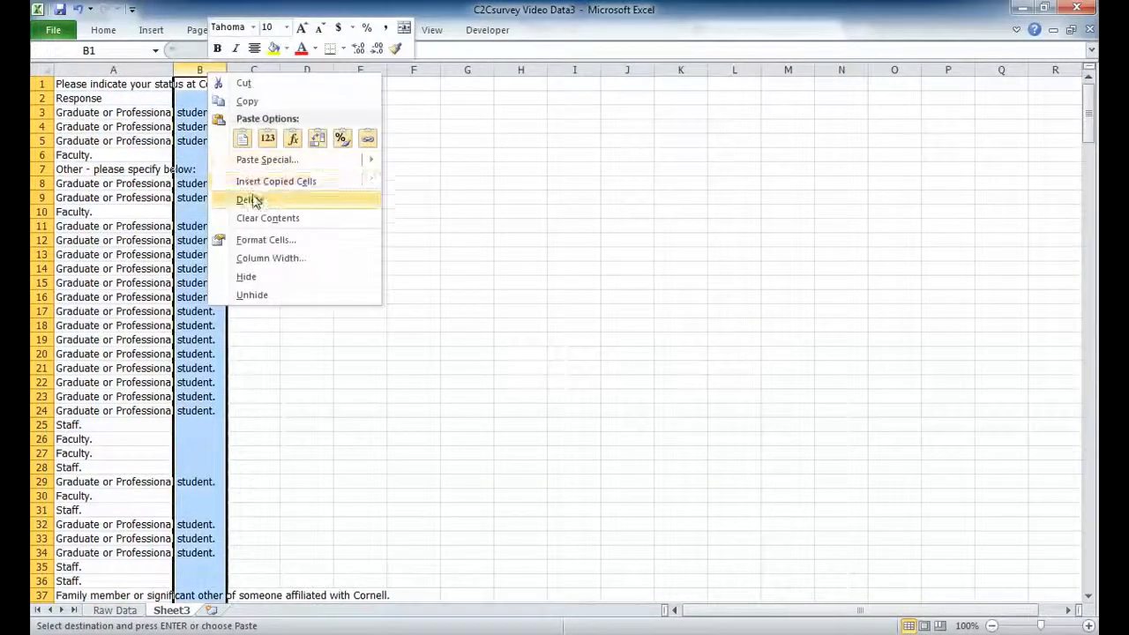
{"action": "left_click", "coordinate": [251, 182]}
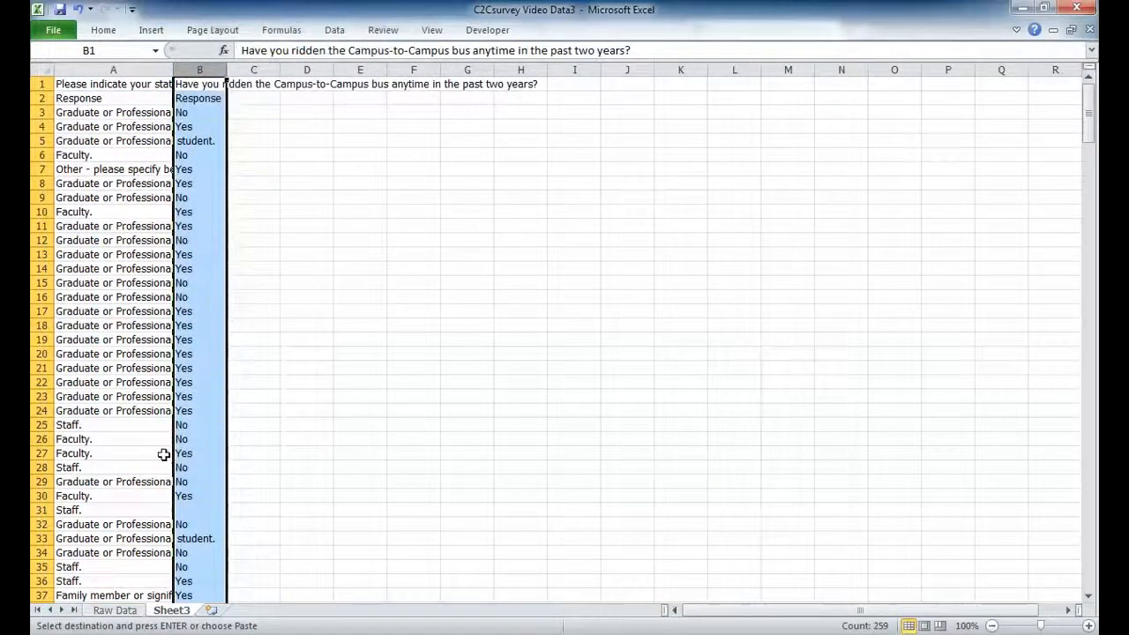
Step: Rename the new worksheet as New Data
{"action": "double_click", "coordinate": [170, 609]}
{"action": "key", "text": "BackSpace"}
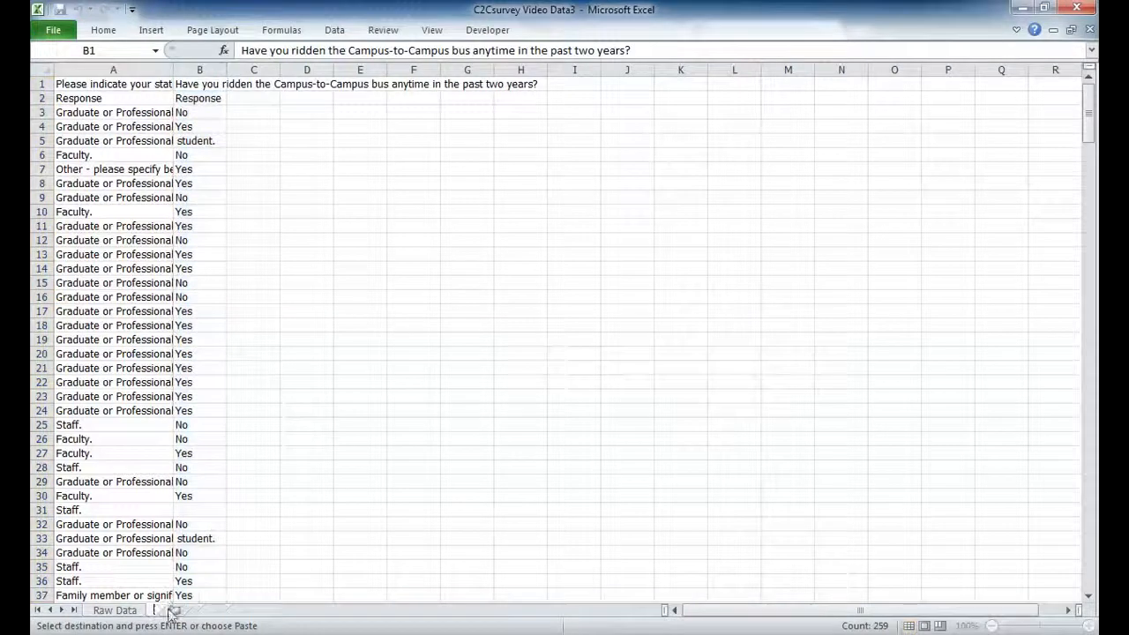
{"action": "type", "text": "New Data"}
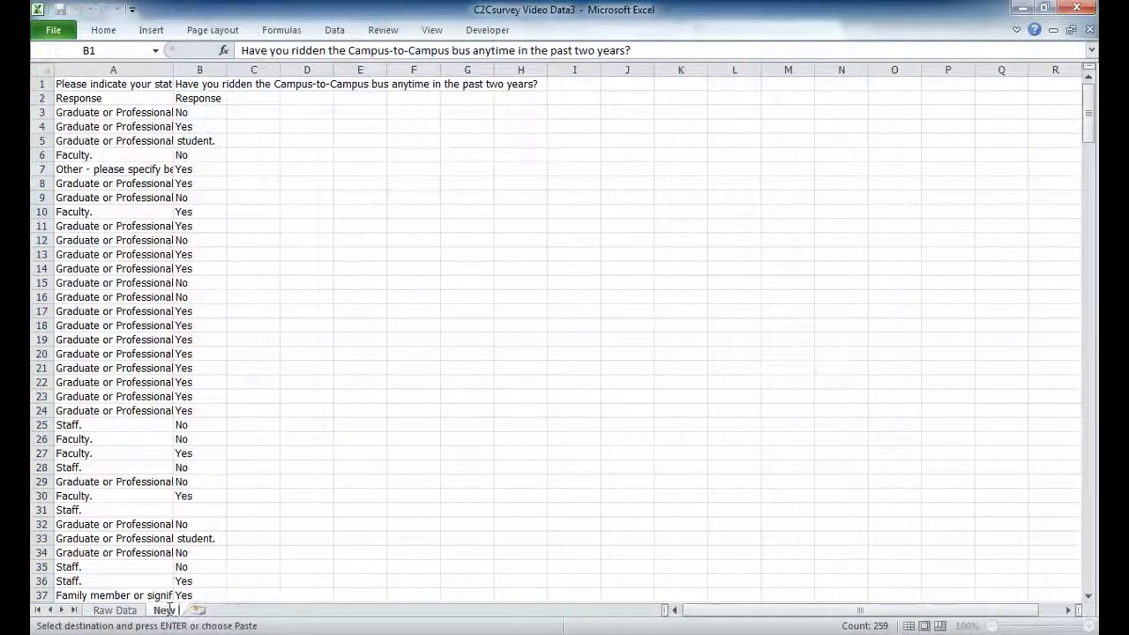
{"action": "key", "text": "Return"}
{"action": "left_click", "coordinate": [130, 414]}
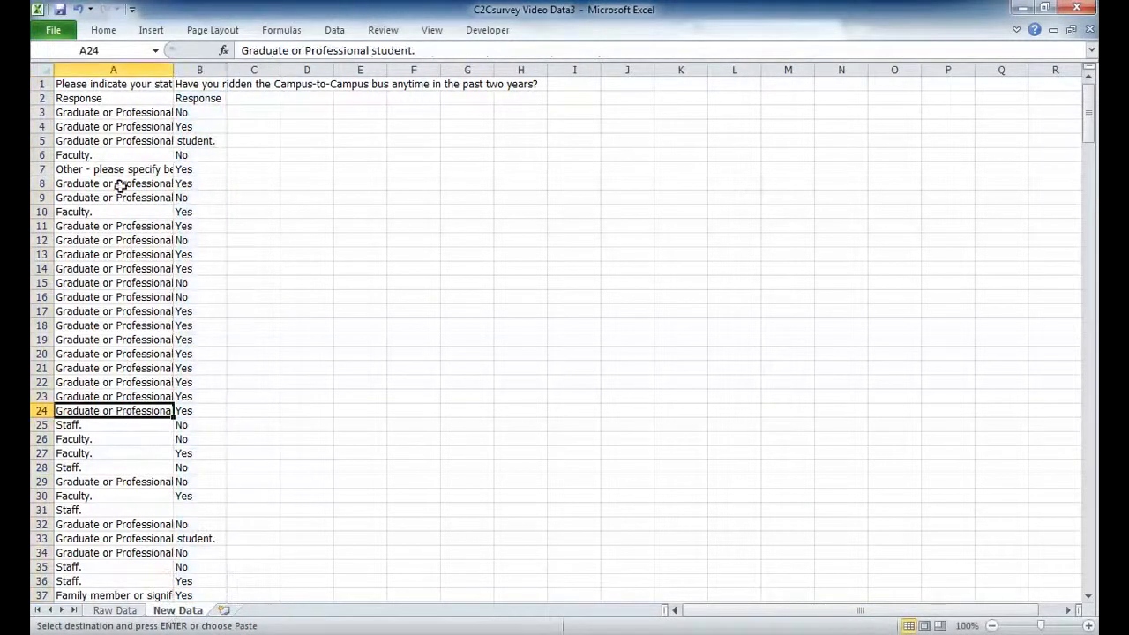
Step: Wrap the text of the two question headings in cells A1 and B1
{"action": "left_click", "coordinate": [104, 85]}
{"action": "left_click_drag", "start_coordinate": [203, 84], "coordinate": [199, 85]}
{"action": "left_click", "coordinate": [106, 29]}
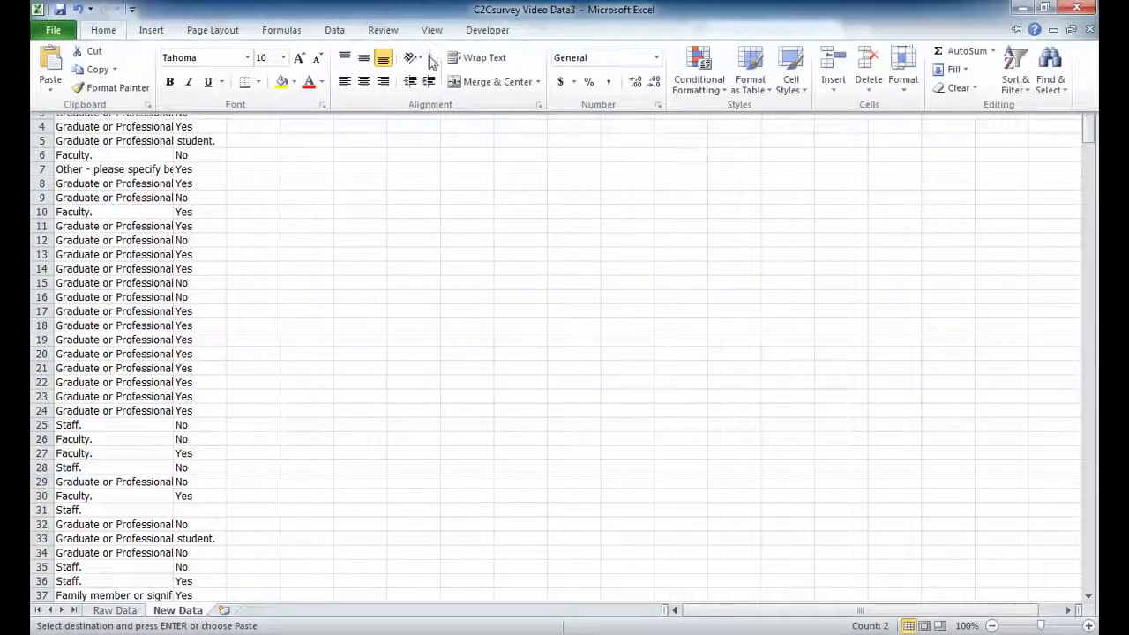
{"action": "left_click", "coordinate": [477, 57]}
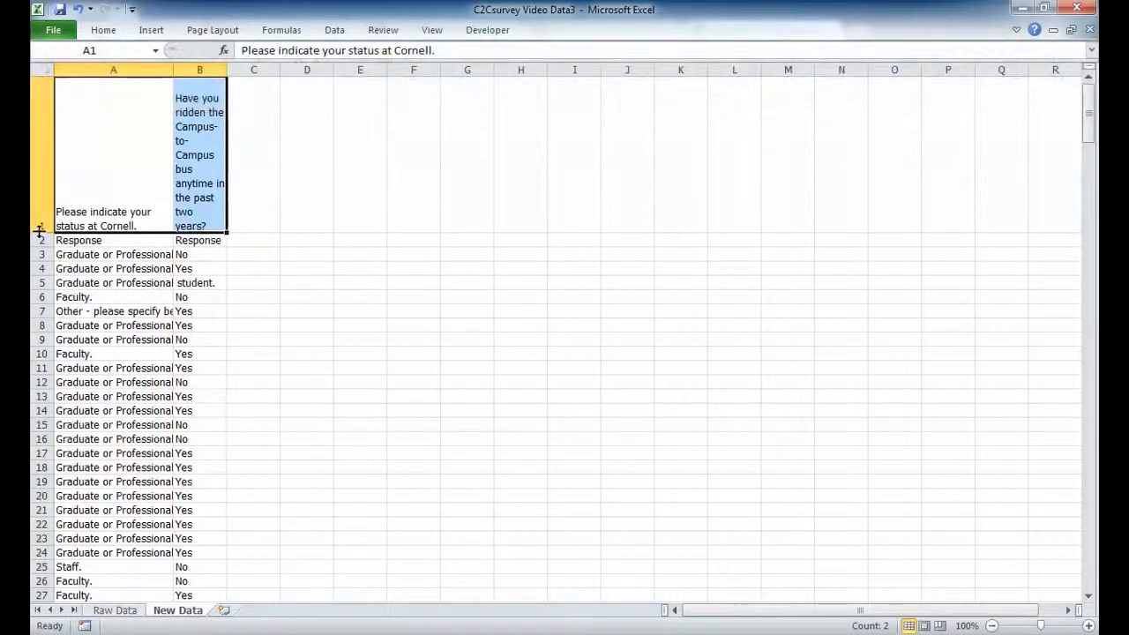
Step: Widen columns A and B to suit their text and reduce the height of row 1
{"action": "left_click_drag", "start_coordinate": [172, 70], "coordinate": [304, 69]}
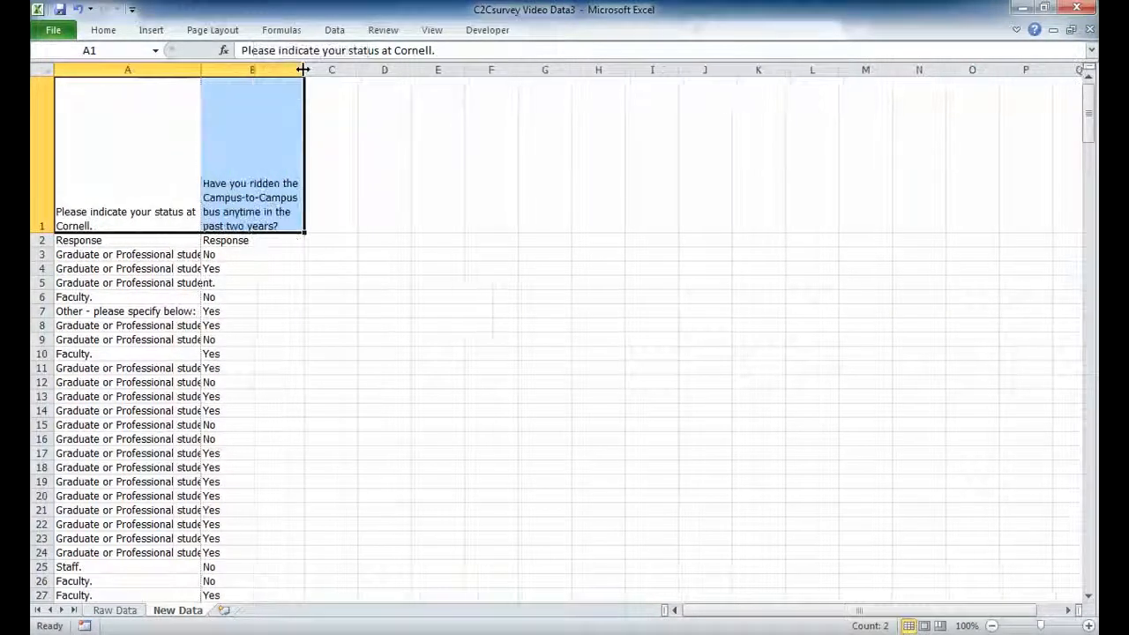
{"action": "left_click", "coordinate": [44, 227]}
{"action": "left_click_drag", "start_coordinate": [44, 232], "coordinate": [47, 170]}
{"action": "left_click", "coordinate": [132, 249]}
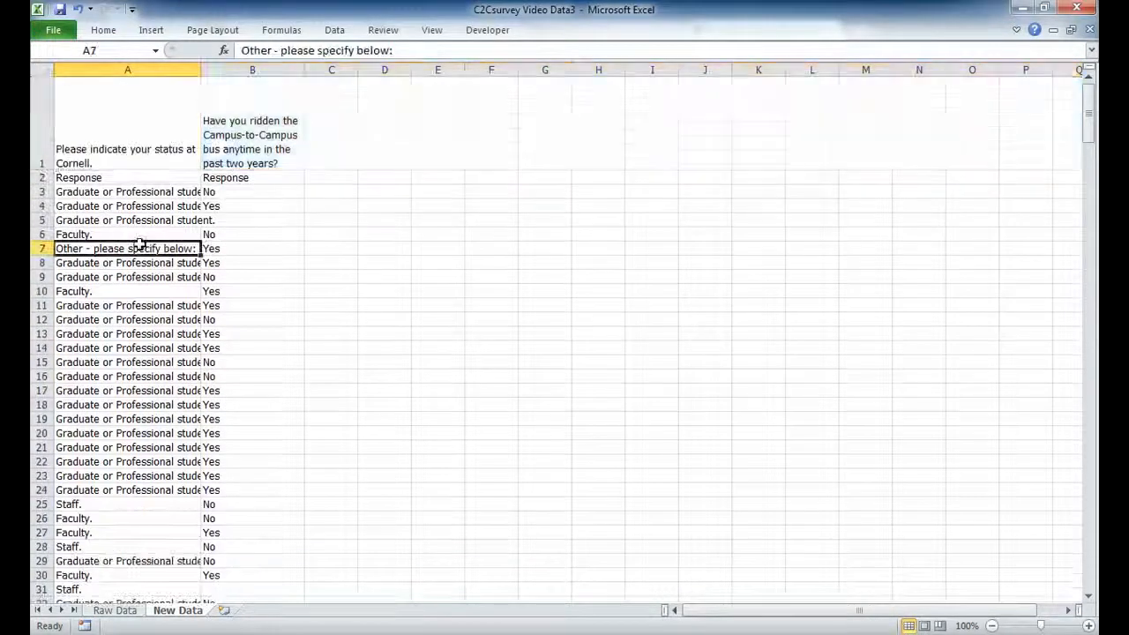
{"action": "double_click", "coordinate": [201, 70]}
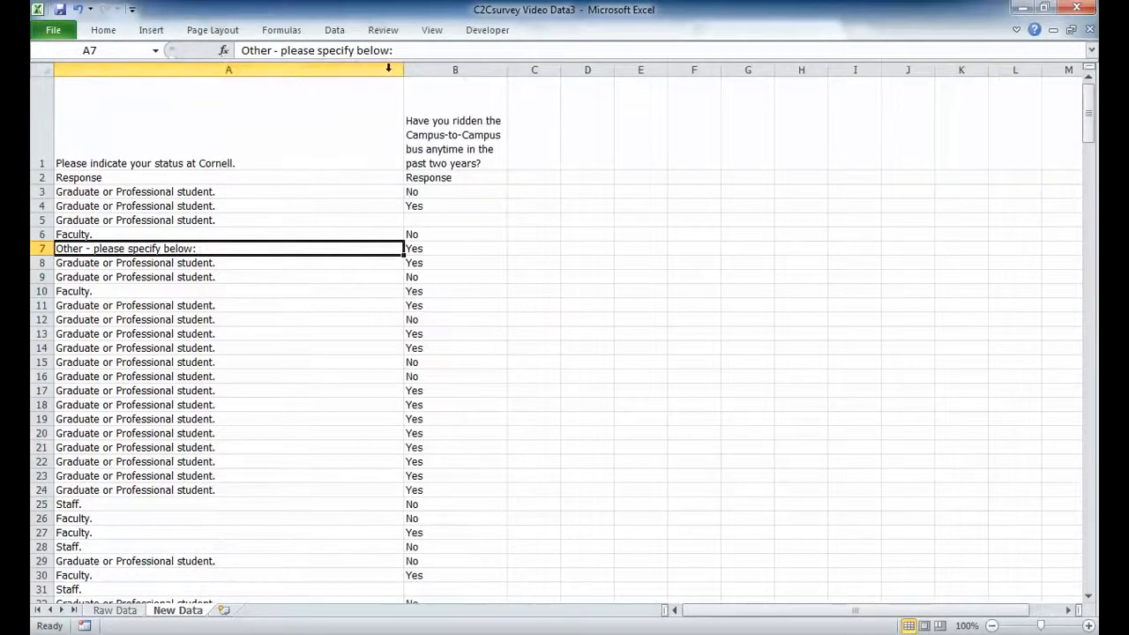
{"action": "left_click_drag", "start_coordinate": [403, 64], "coordinate": [273, 93]}
Step: Make the question headings in cells A1 and B1 bold
{"action": "left_click", "coordinate": [266, 95]}
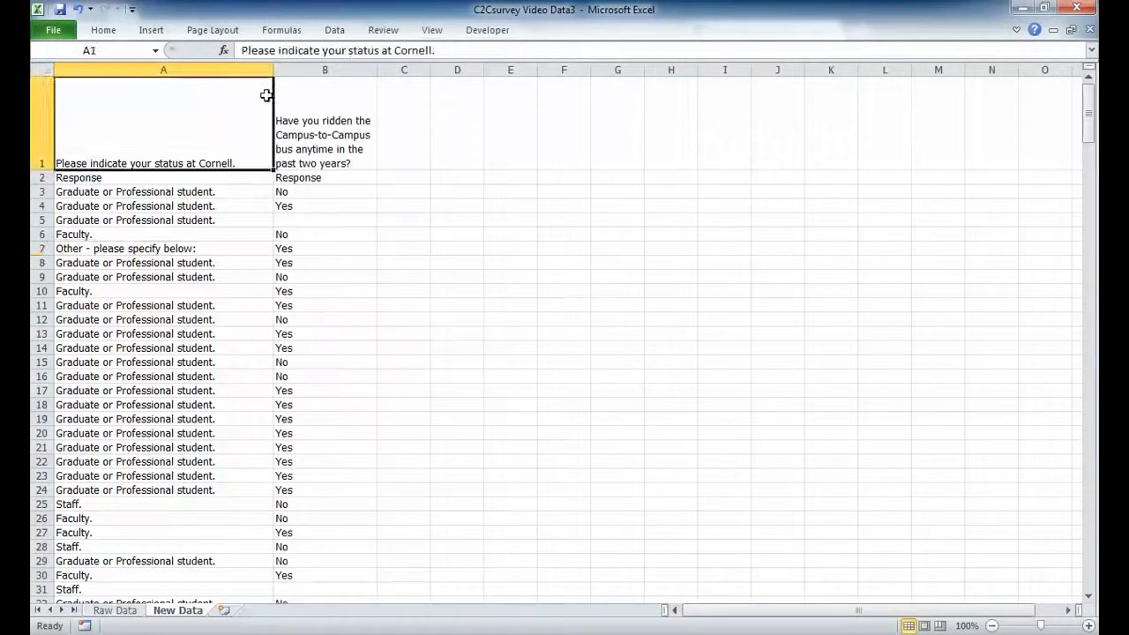
{"action": "left_click", "coordinate": [310, 110], "text": "shift"}
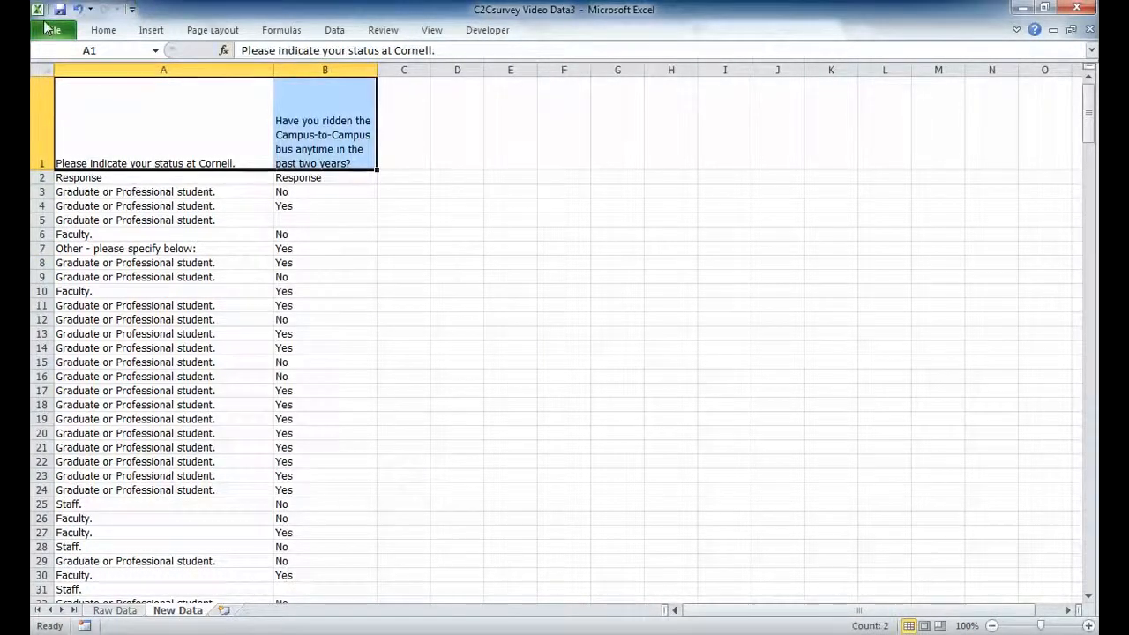
{"action": "key", "text": "ctrl+b"}
{"action": "left_click", "coordinate": [163, 264]}
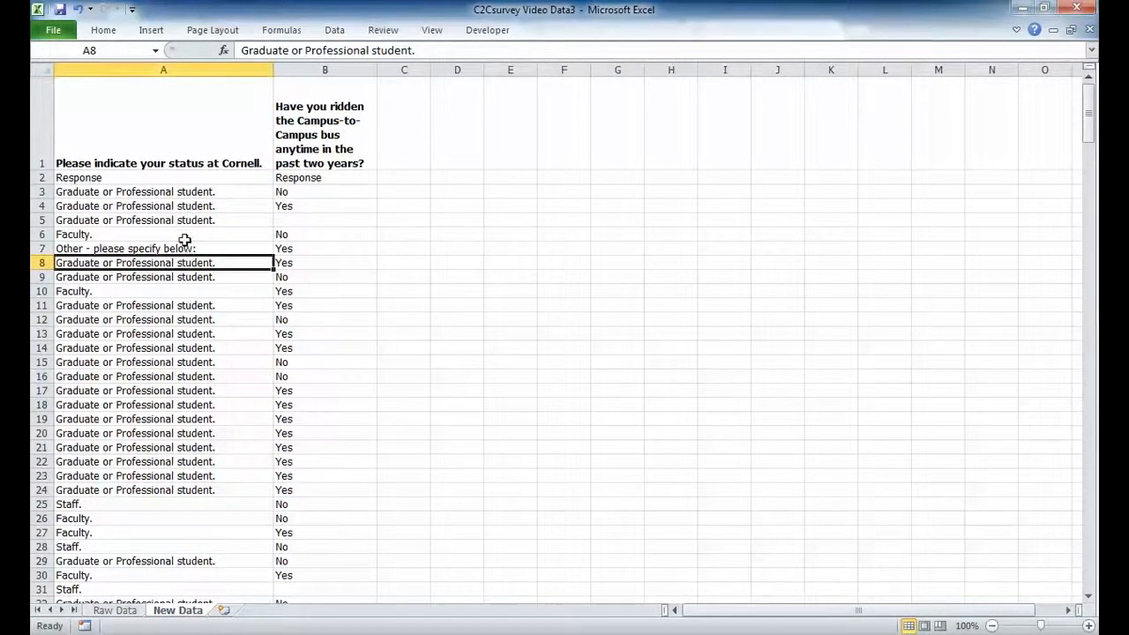
Step: Delete row 2 containing the "Response" labels from the New Data sheet
{"action": "left_click", "coordinate": [111, 179]}
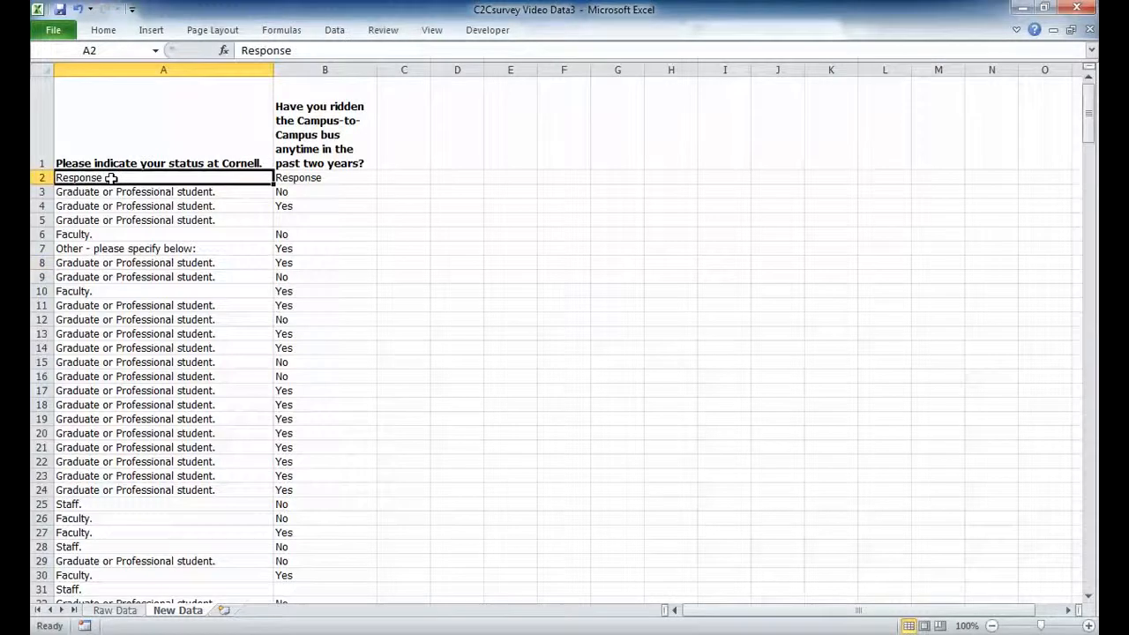
{"action": "left_click", "coordinate": [41, 177]}
{"action": "right_click", "coordinate": [41, 177]}
{"action": "left_click", "coordinate": [134, 305]}
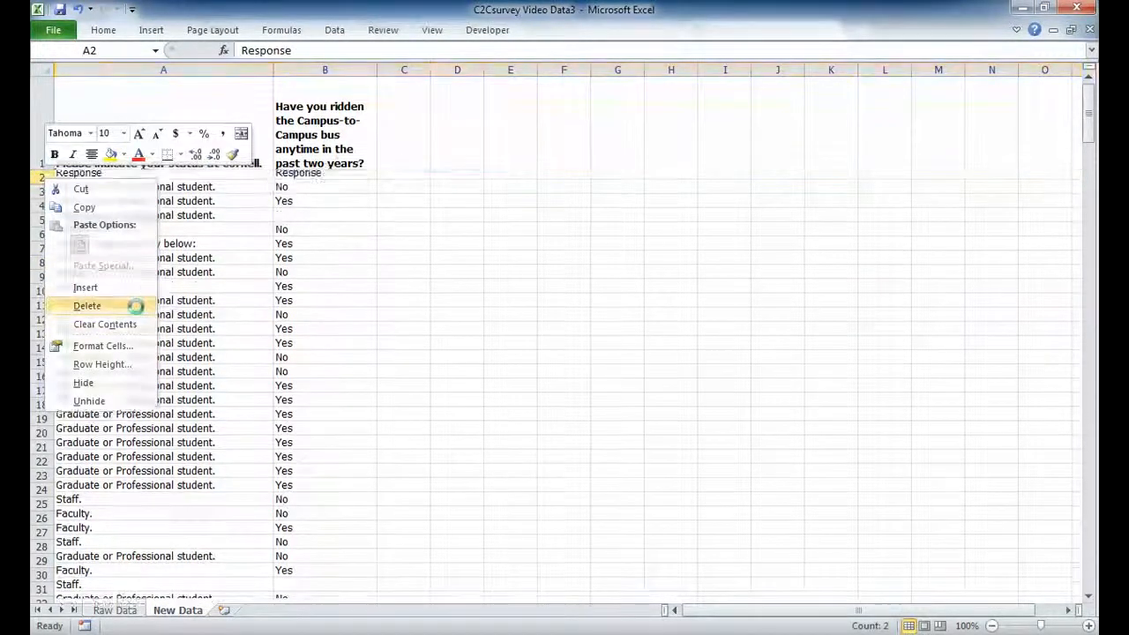
{"action": "left_click", "coordinate": [347, 223]}
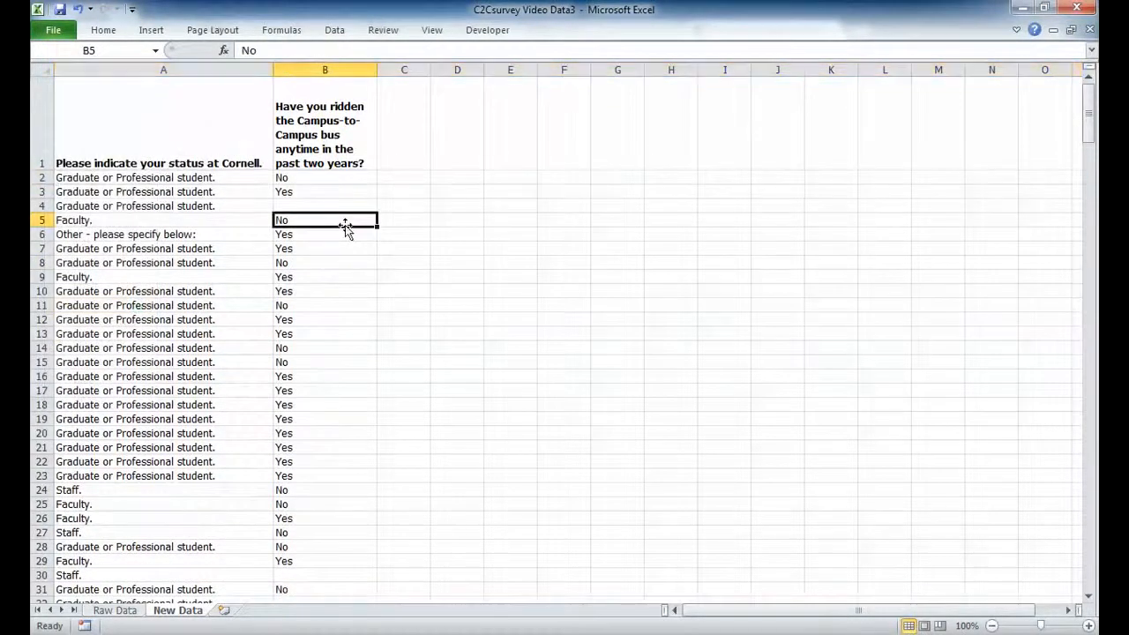
Step: Check the status and bus-ride answers of the first respondents, particularly the one in row 4
{"action": "left_click", "coordinate": [190, 178]}
{"action": "left_click", "coordinate": [198, 205]}
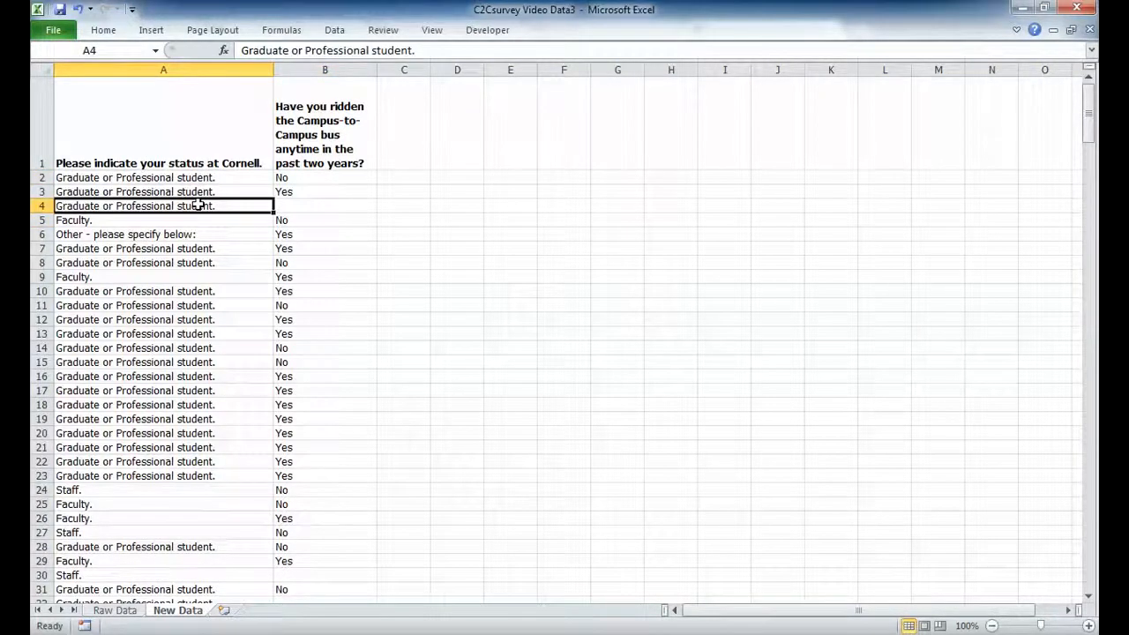
{"action": "key", "text": "Down"}
{"action": "left_click", "coordinate": [198, 205]}
{"action": "key", "text": "Right"}
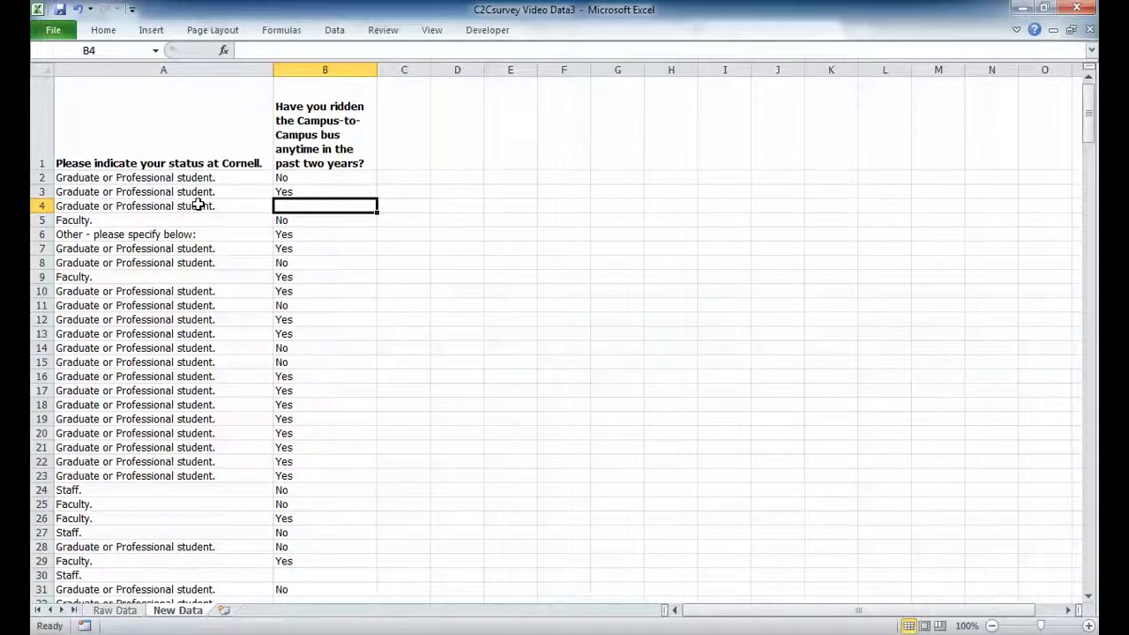
{"action": "left_click", "coordinate": [205, 245]}
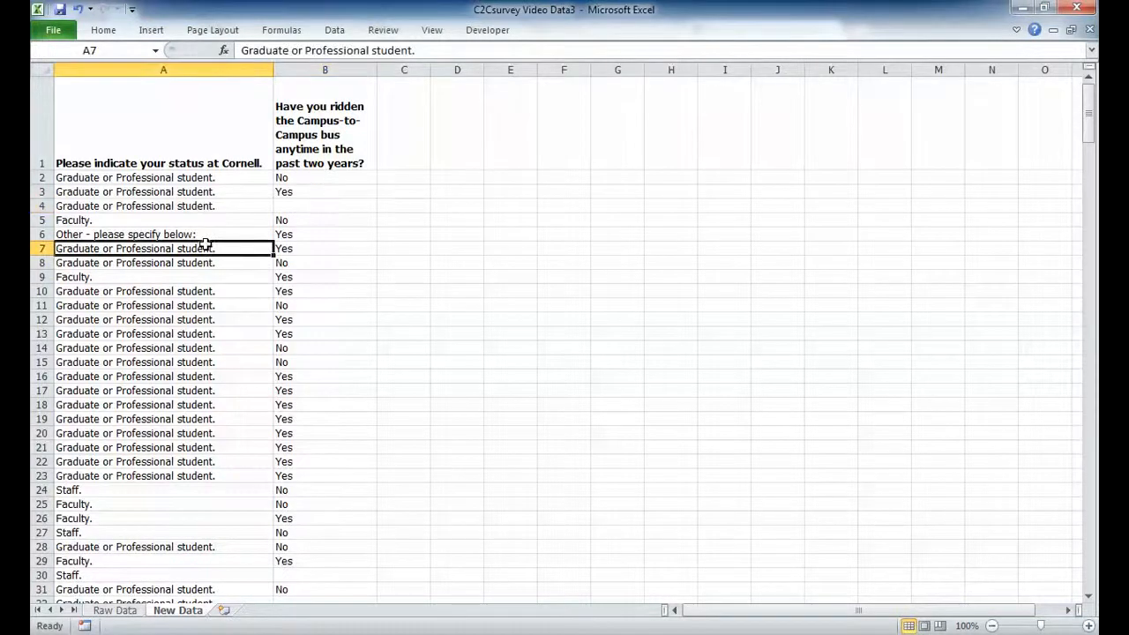
Step: Turn on filtering for the whole data range in columns A and B, including the question headings
{"action": "left_click", "coordinate": [192, 138]}
{"action": "key", "text": "shift+Right"}
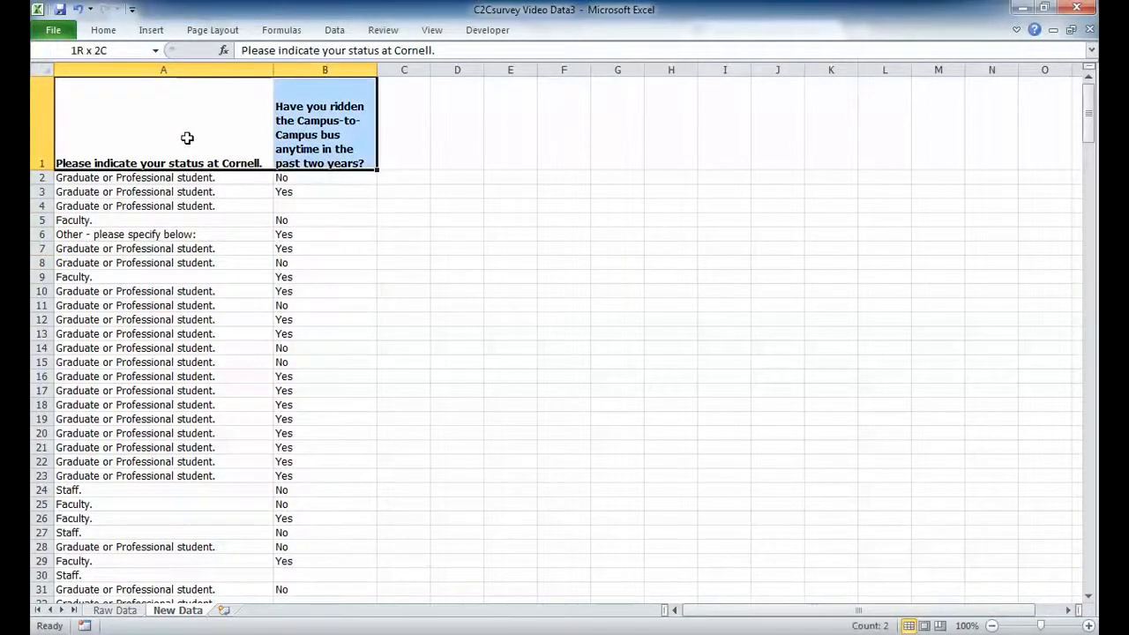
{"action": "key", "text": "ctrl+shift+Down"}
{"action": "key", "text": "ctrl+shift+Down"}
{"action": "key", "text": "ctrl+shift+Down"}
{"action": "key", "text": "ctrl+shift+Down"}
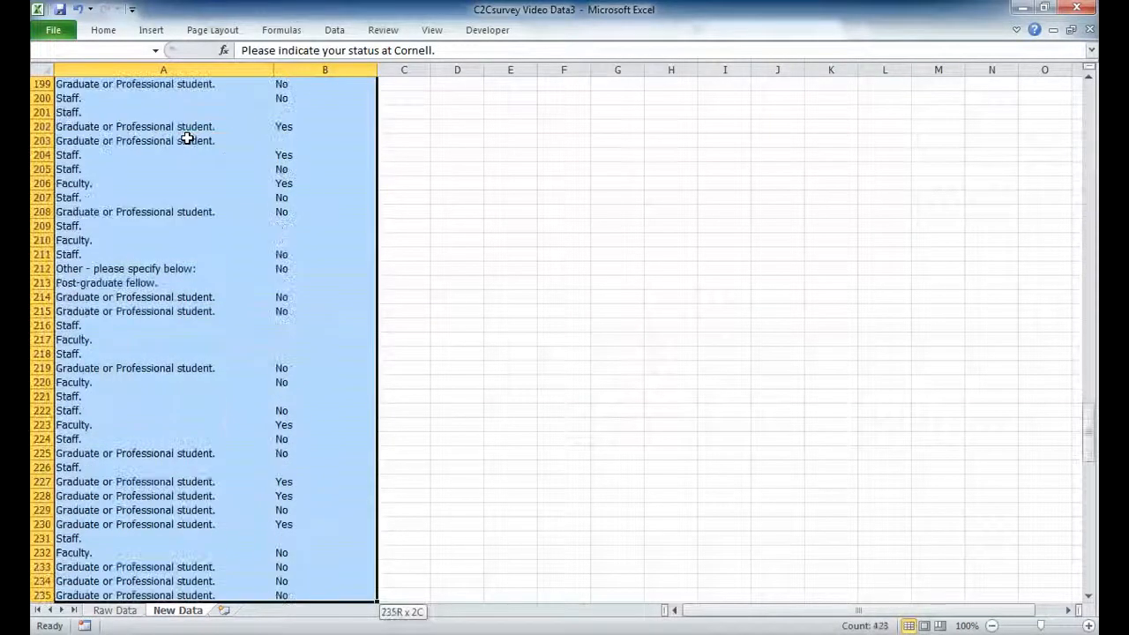
{"action": "key", "text": "ctrl+shift+Down"}
{"action": "key", "text": "ctrl+shift+Down"}
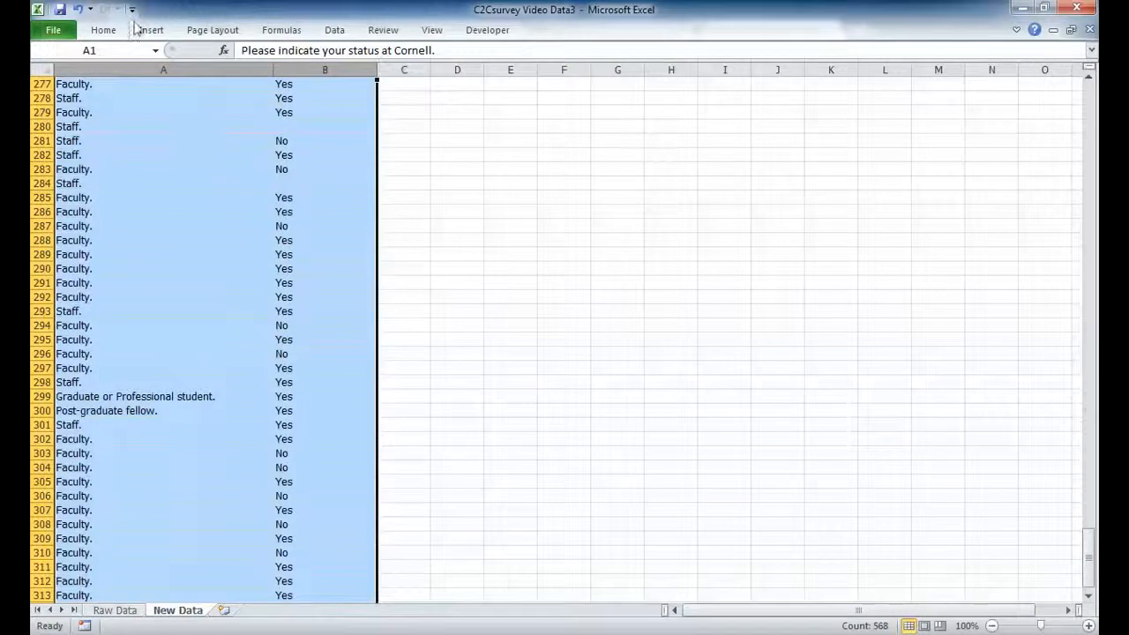
{"action": "left_click", "coordinate": [349, 38]}
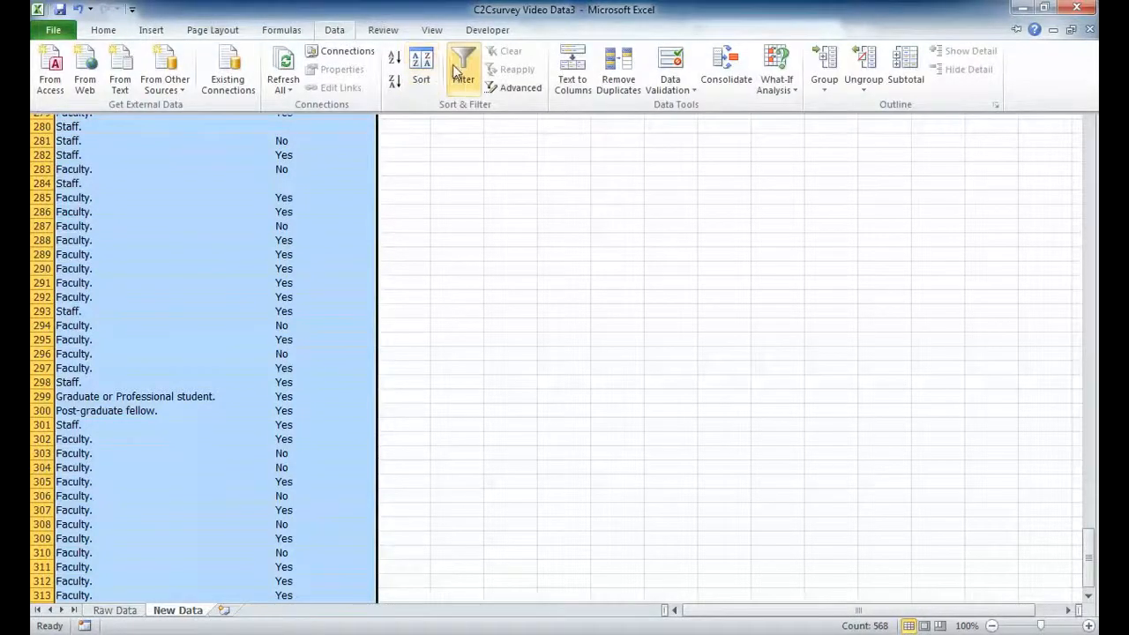
{"action": "left_click", "coordinate": [456, 61]}
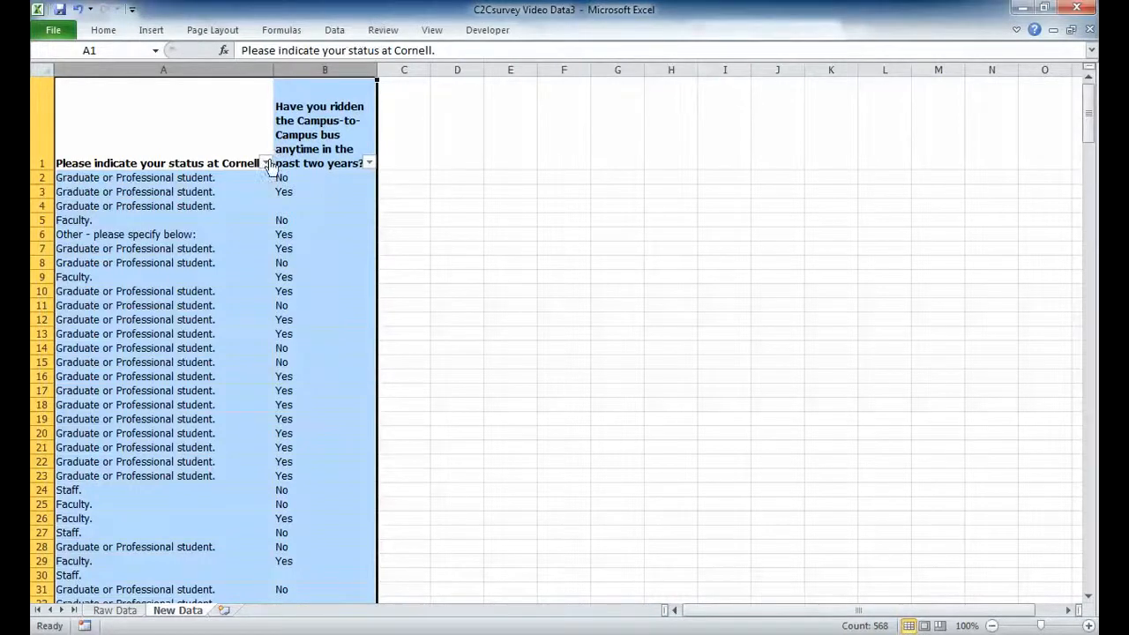
Step: Filter out the blank answers in both the Cornell status column and the bus-ride column
{"action": "left_click", "coordinate": [265, 164]}
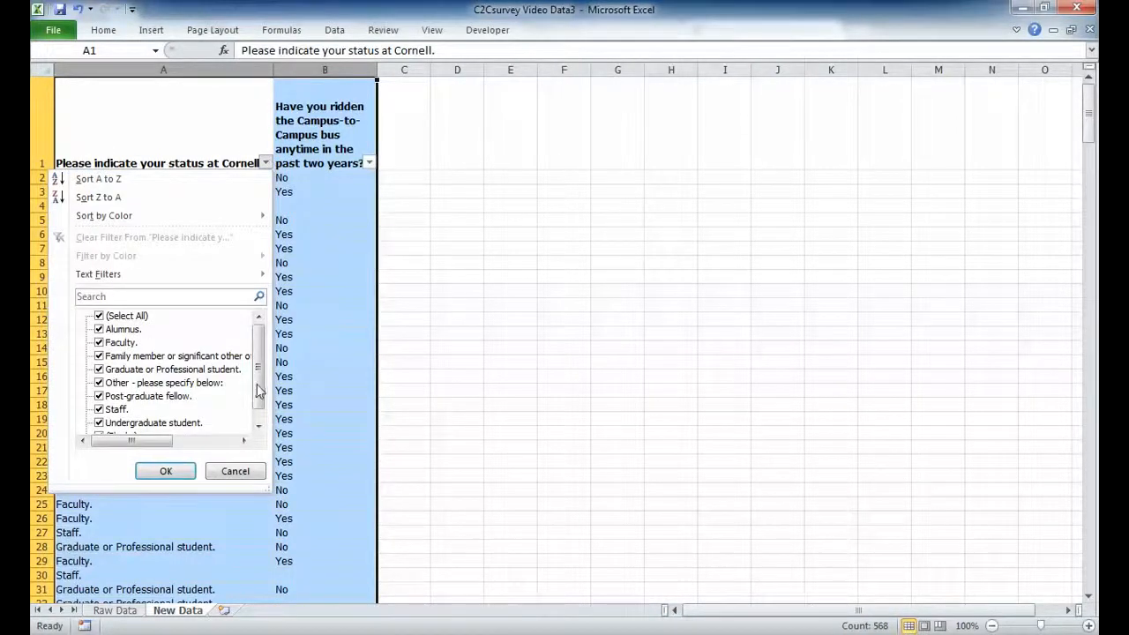
{"action": "scroll", "coordinate": [260, 392], "scroll_direction": "down", "scroll_amount": 1}
{"action": "left_click", "coordinate": [101, 424]}
{"action": "left_click", "coordinate": [164, 470]}
{"action": "left_click", "coordinate": [373, 171]}
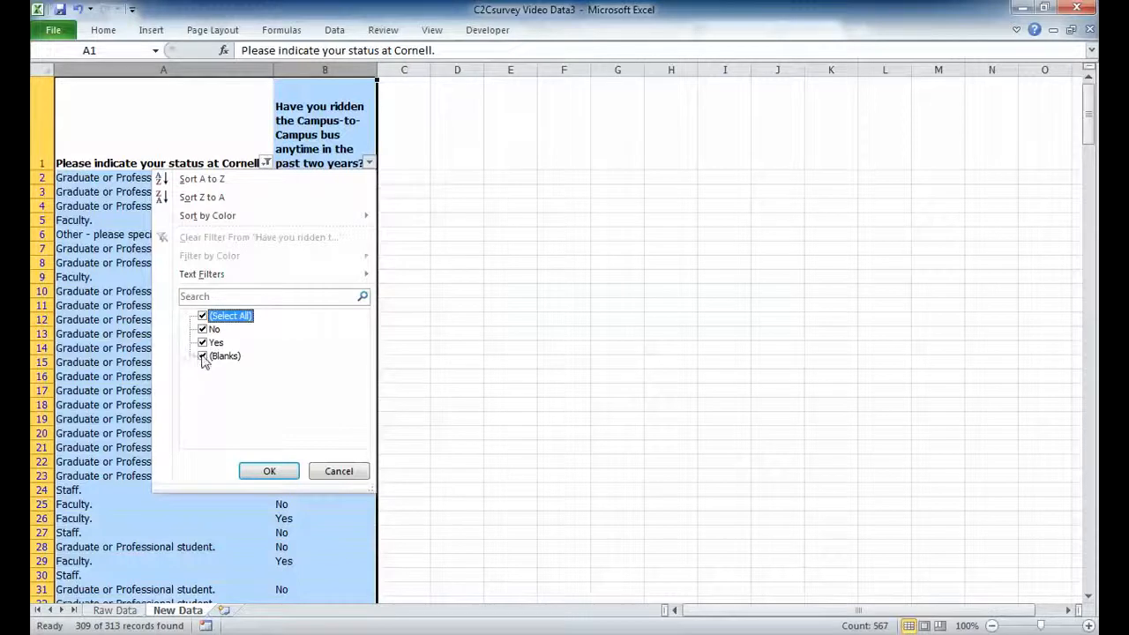
{"action": "left_click", "coordinate": [203, 358]}
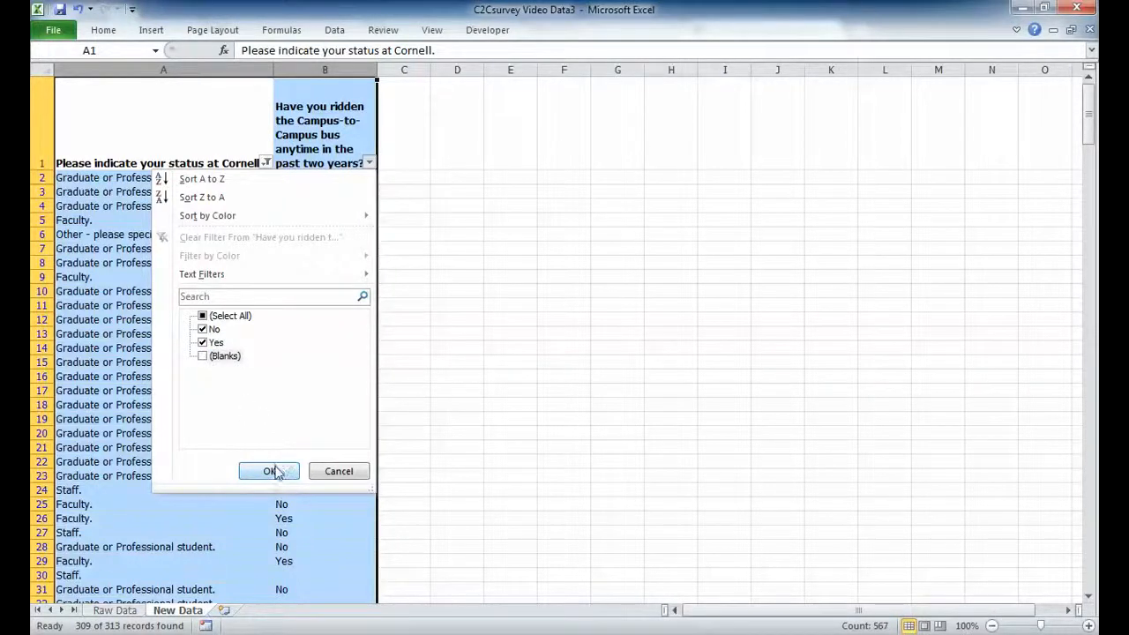
{"action": "left_click", "coordinate": [270, 471]}
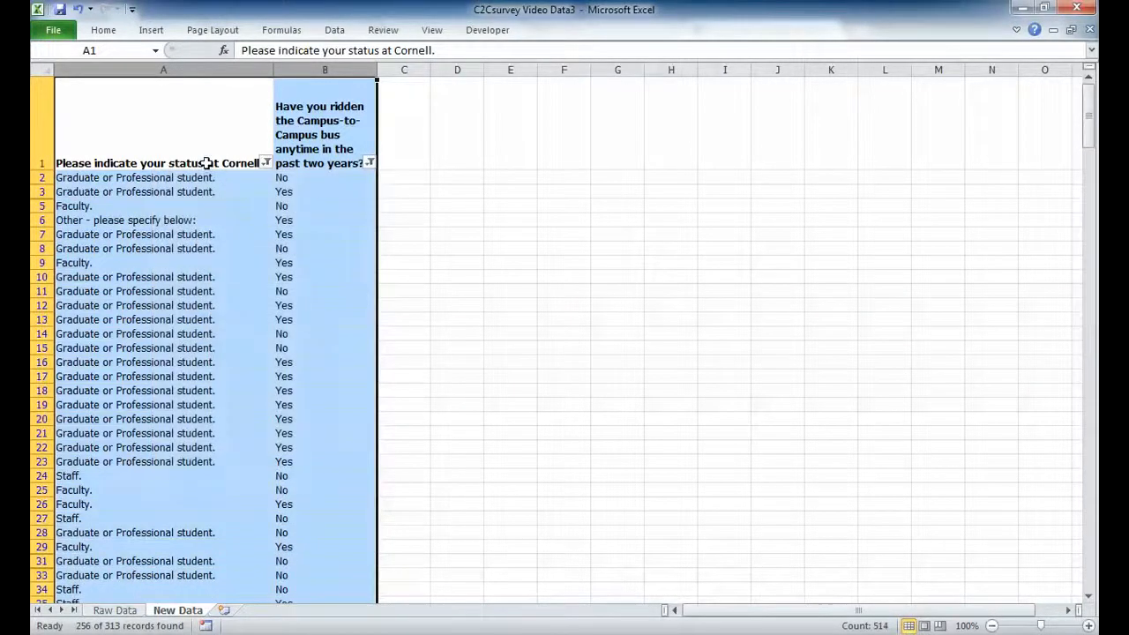
Step: Copy the filtered data in columns A and B together with its headings, down to the last row
{"action": "left_click", "coordinate": [203, 163]}
{"action": "key", "text": "Right"}
{"action": "key", "text": "ctrl+Down"}
{"action": "key", "text": "Left"}
{"action": "key", "text": "ctrl+Up"}
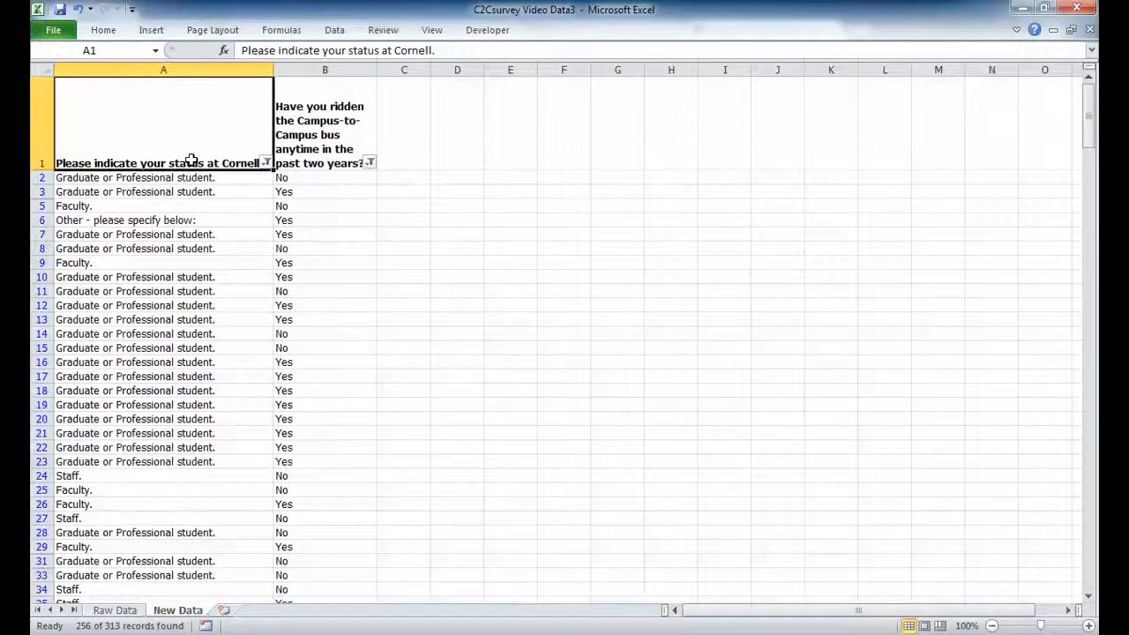
{"action": "key", "text": "shift+Right"}
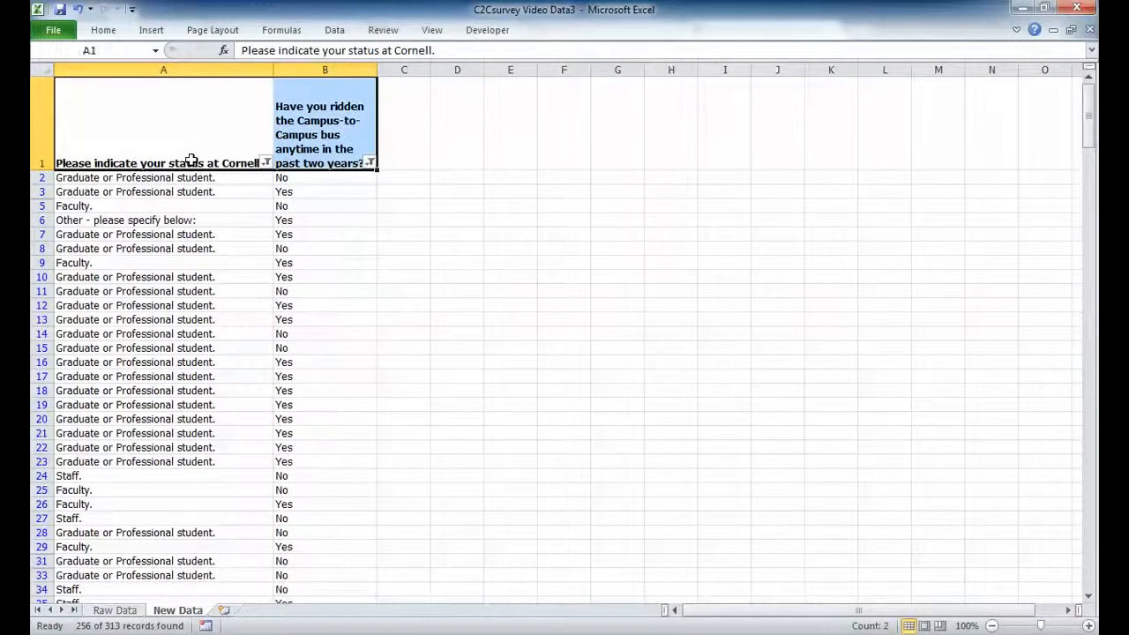
{"action": "key", "text": "ctrl+shift+Down"}
{"action": "key", "text": "ctrl+c"}
Step: Paste the copied filtered data into the same sheet starting at cell D1
{"action": "key", "text": "ctrl+Up"}
{"action": "key", "text": "Right"}
{"action": "key", "text": "Right"}
{"action": "key", "text": "Right"}
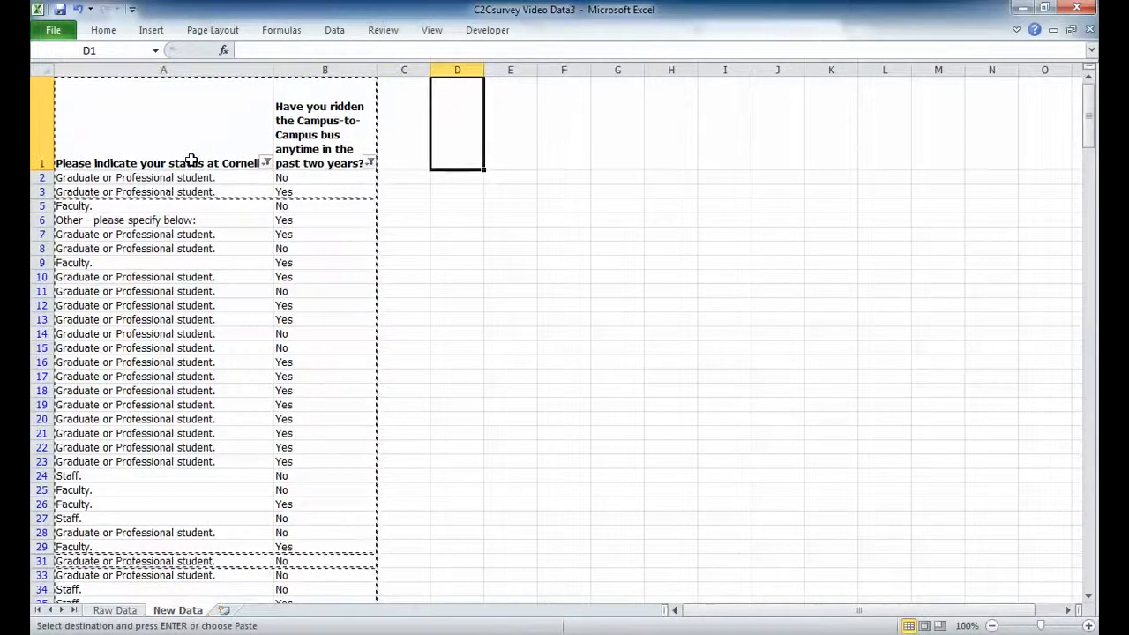
{"action": "key", "text": "ctrl+v"}
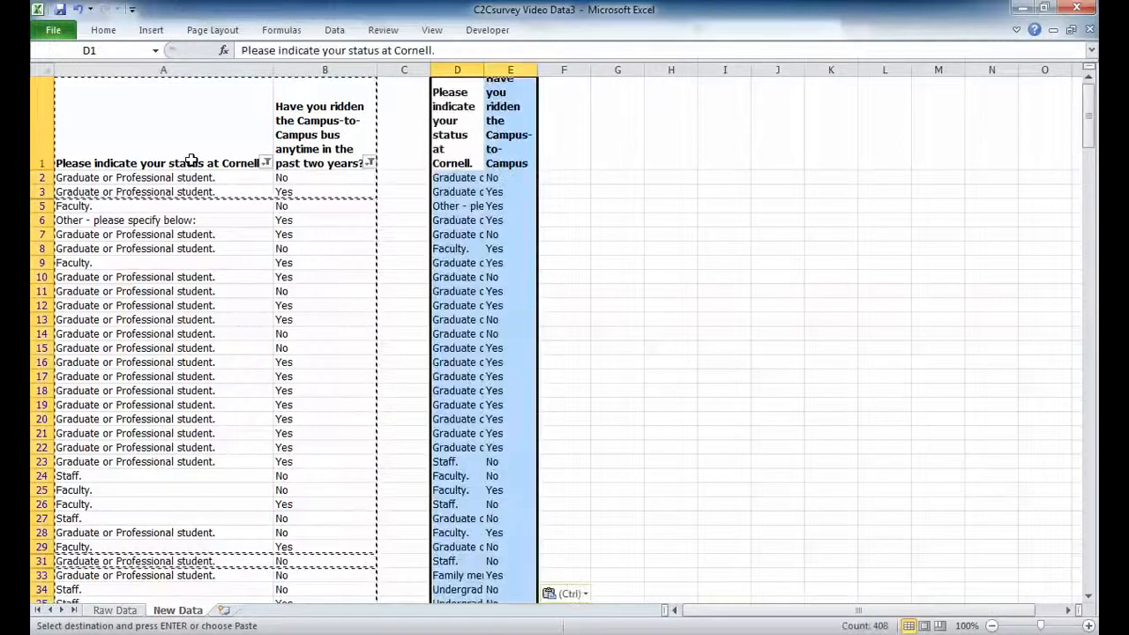
Step: Delete the original columns A and B and the empty column before the pasted data
{"action": "left_click_drag", "start_coordinate": [211, 69], "coordinate": [308, 70]}
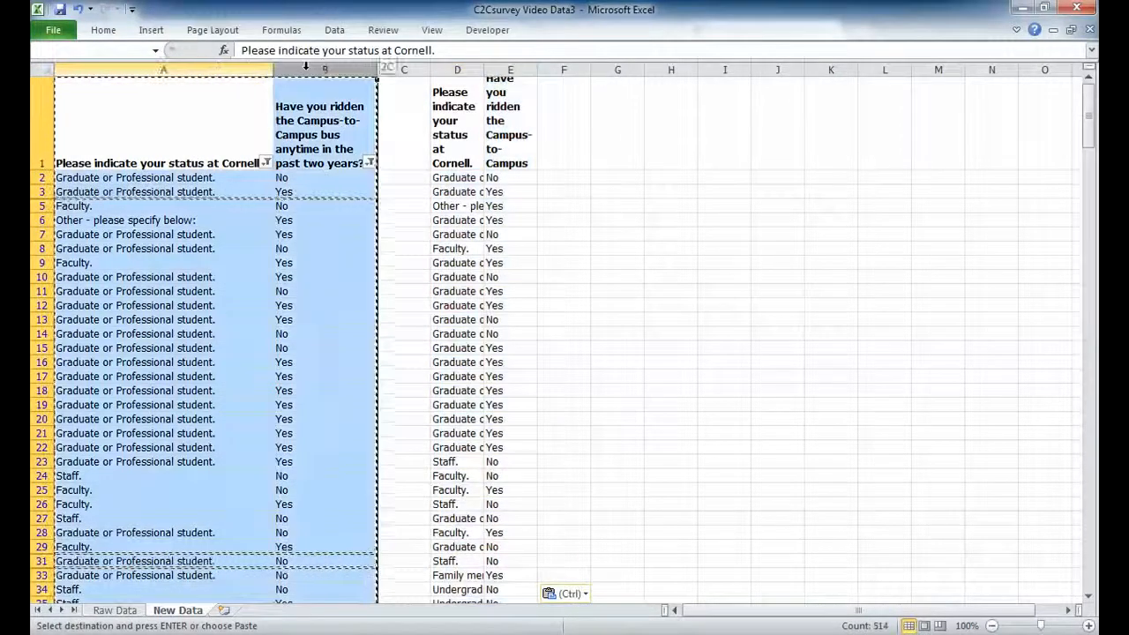
{"action": "right_click", "coordinate": [308, 72]}
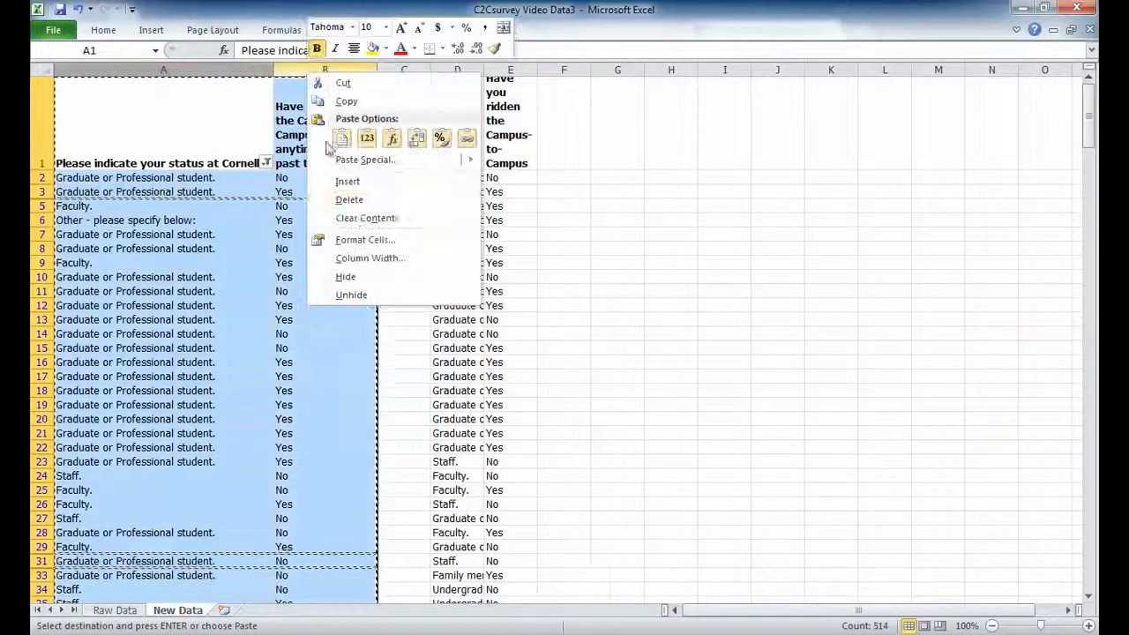
{"action": "left_click", "coordinate": [353, 201]}
{"action": "left_click", "coordinate": [88, 69]}
{"action": "right_click", "coordinate": [88, 69]}
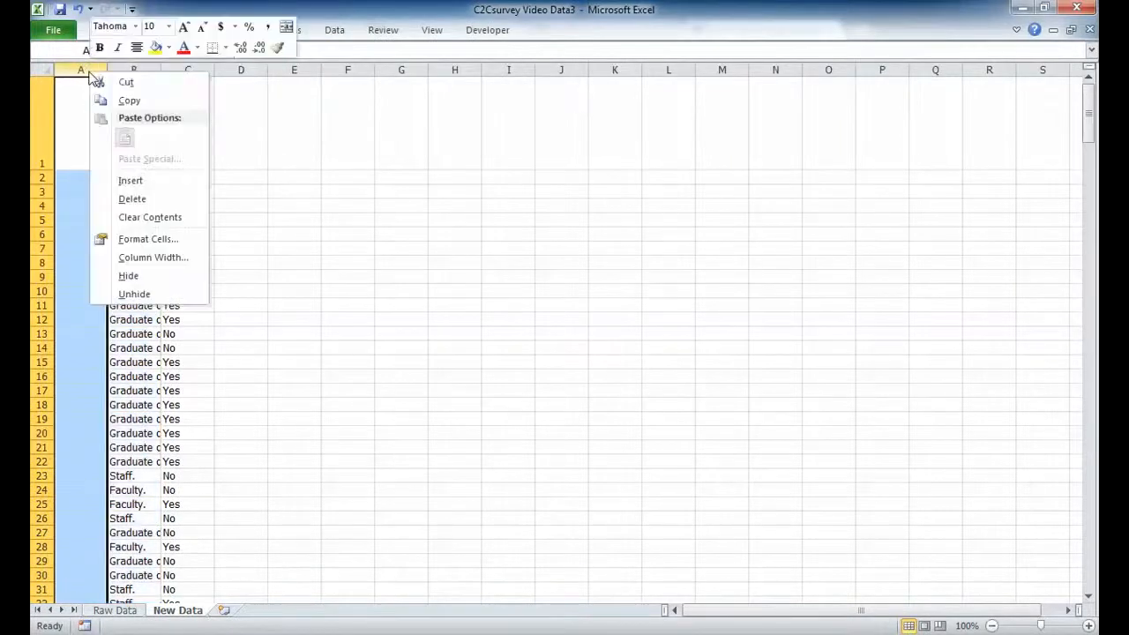
{"action": "left_click", "coordinate": [114, 199]}
Step: Widen columns A and B to suit their text and check the cleaned data down to its last row
{"action": "left_click_drag", "start_coordinate": [104, 70], "coordinate": [262, 71]}
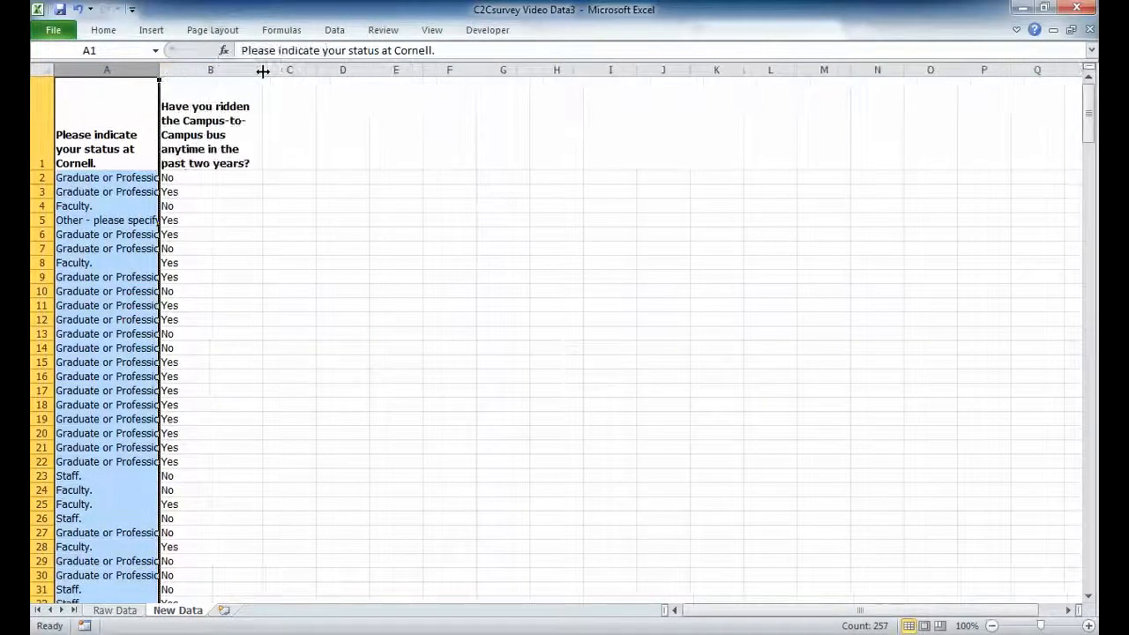
{"action": "left_click_drag", "start_coordinate": [157, 71], "coordinate": [234, 71]}
{"action": "left_click", "coordinate": [293, 195]}
{"action": "key", "text": "Up"}
{"action": "key", "text": "ctrl+Down"}
{"action": "key", "text": "Left"}
{"action": "key", "text": "ctrl+Up"}
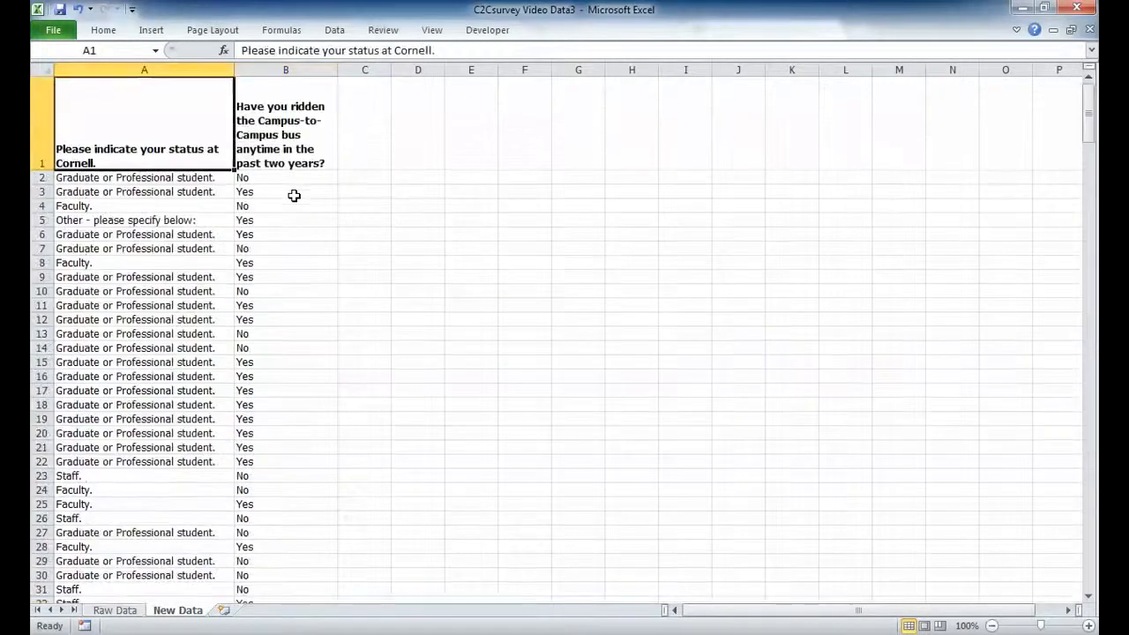
{"action": "key", "text": "Right"}
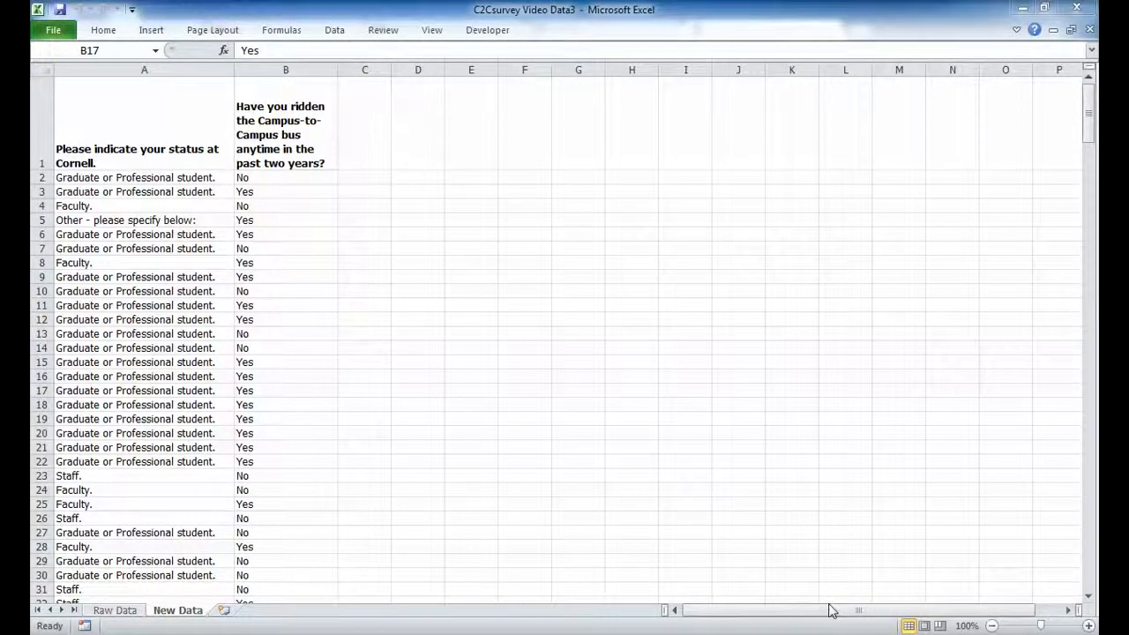
Step: Create a PivotTable on a new worksheet from the range 'New Data'!$A$1:$B$257
{"action": "left_click", "coordinate": [119, 165]}
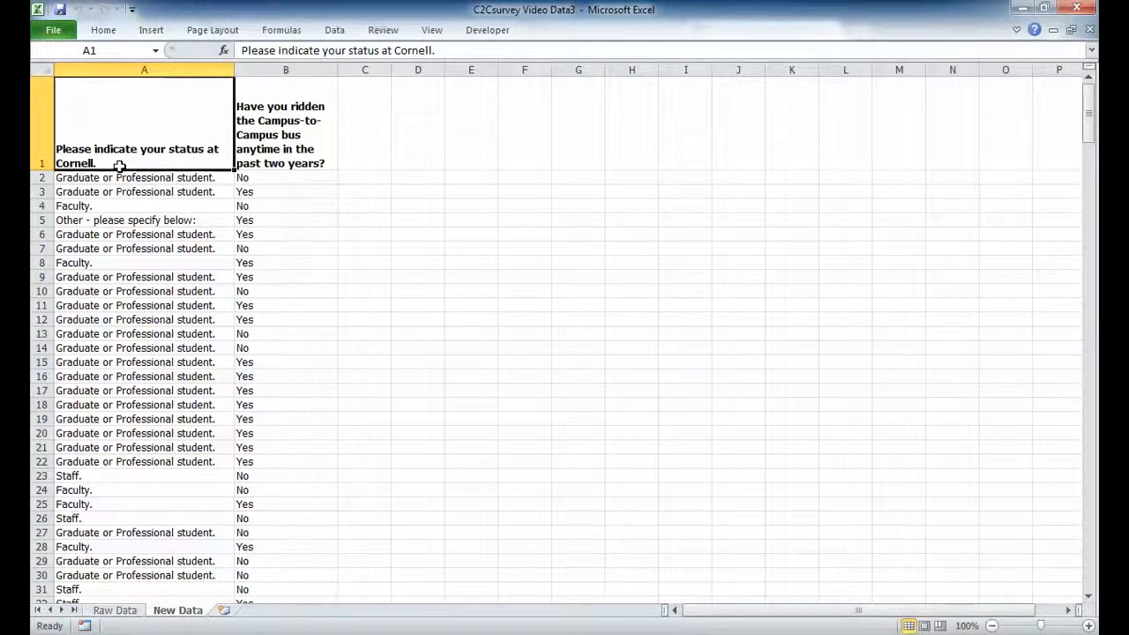
{"action": "left_click", "coordinate": [105, 275]}
{"action": "left_click", "coordinate": [99, 158]}
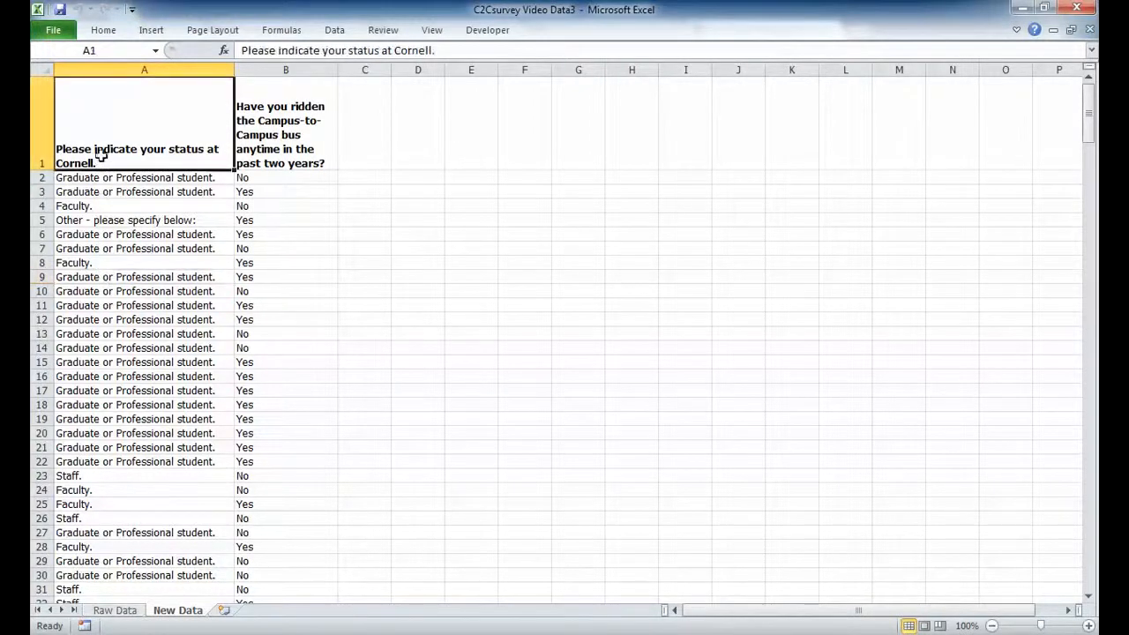
{"action": "left_click", "coordinate": [147, 31]}
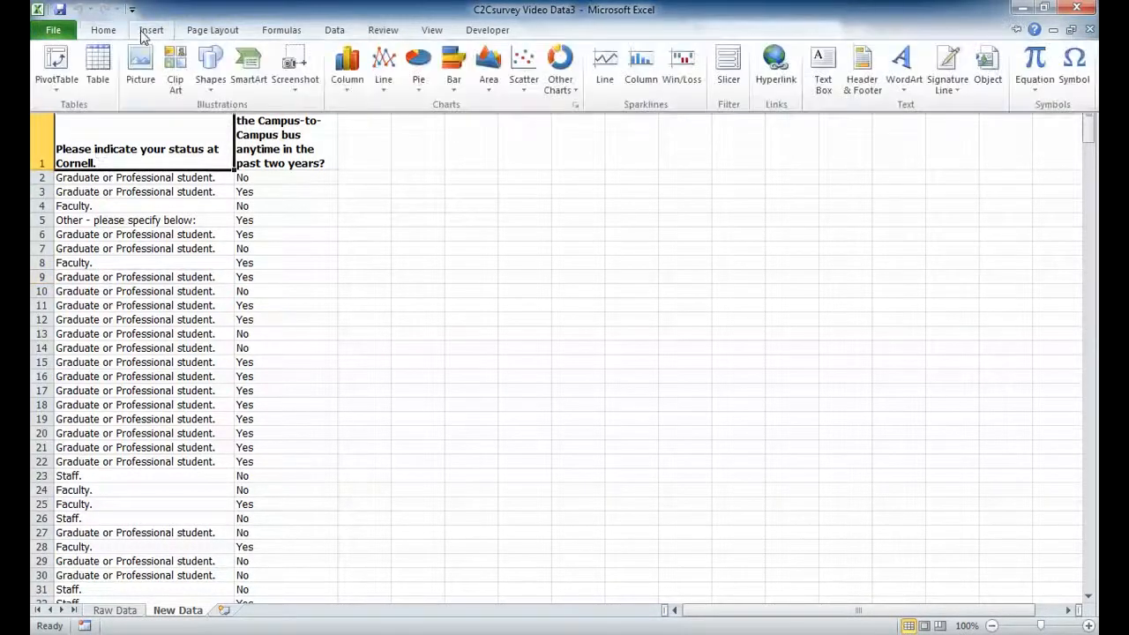
{"action": "left_click", "coordinate": [63, 60]}
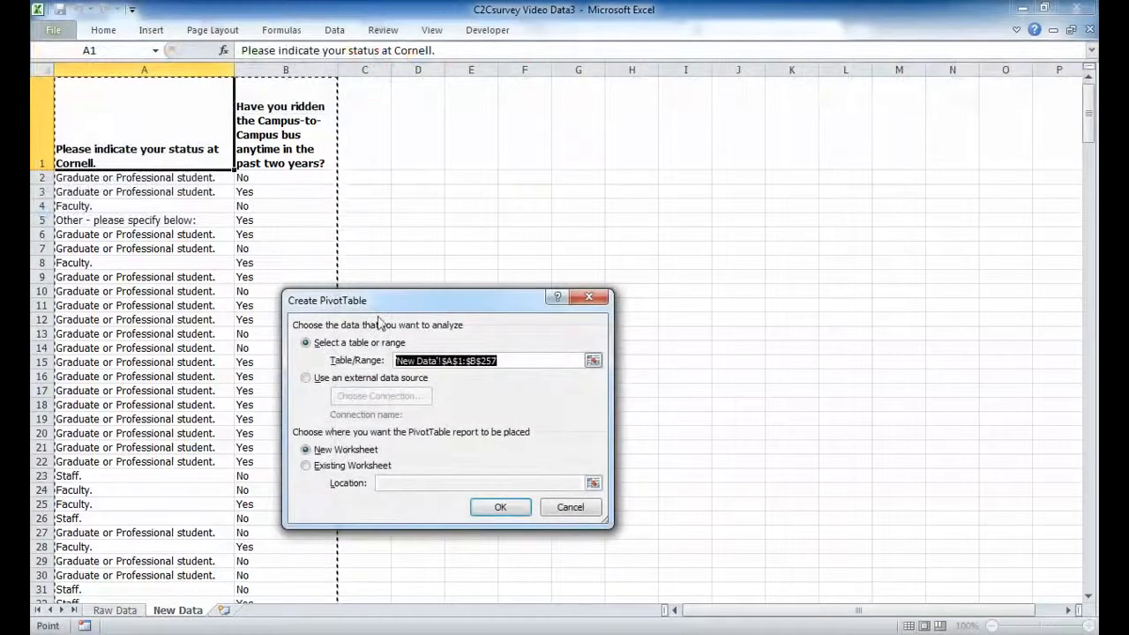
{"action": "left_click", "coordinate": [497, 509]}
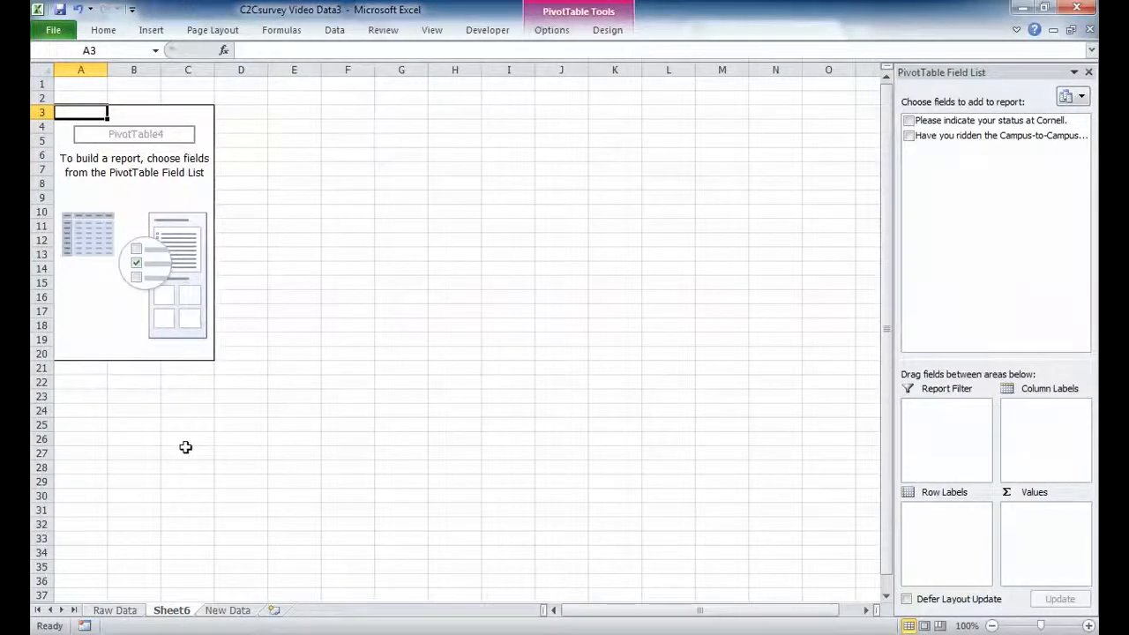
Step: Rename the new PivotTable worksheet as Pivot WS
{"action": "double_click", "coordinate": [174, 611]}
{"action": "type", "text": "Pivot WS"}
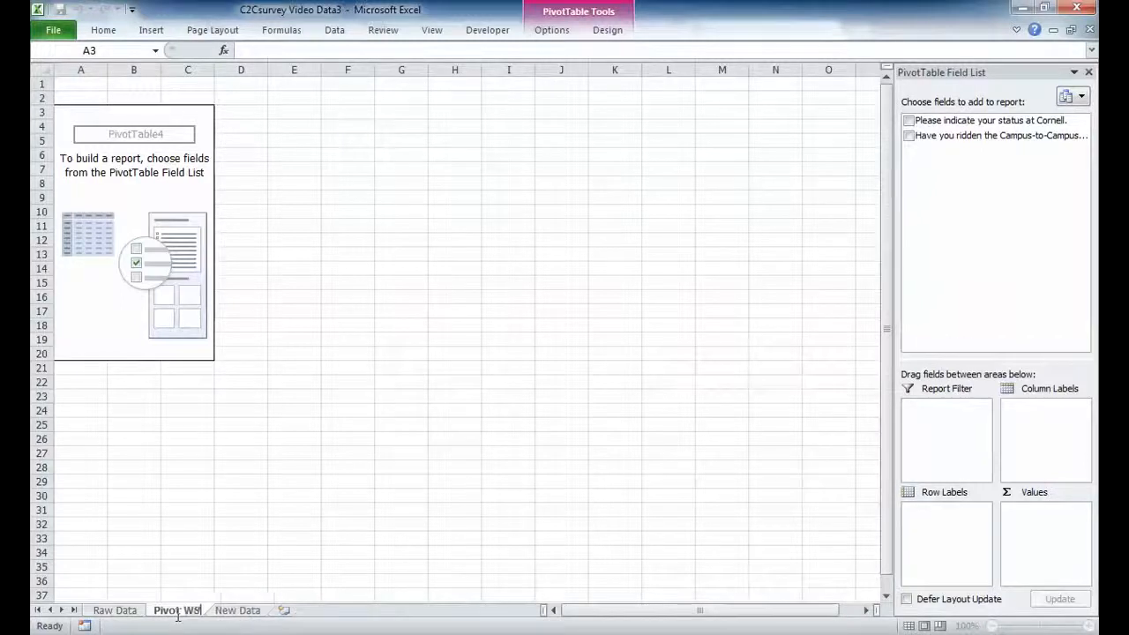
{"action": "key", "text": "Return"}
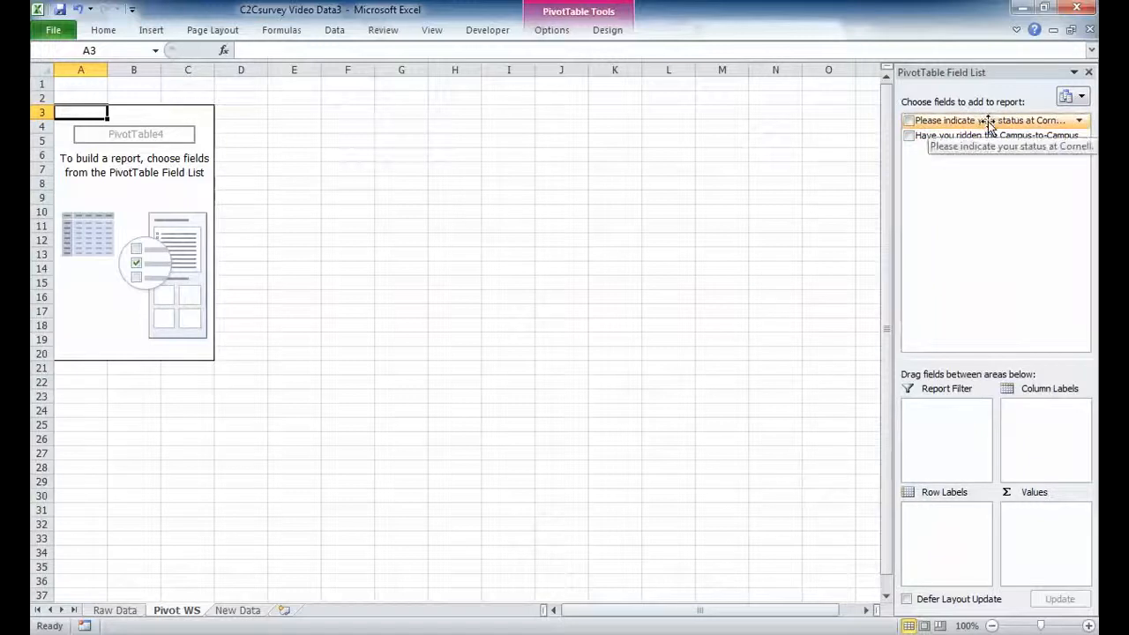
Step: Lay out the PivotTable with Cornell status as row labels and the bus-ride question as both column labels and counted values
{"action": "left_click_drag", "start_coordinate": [988, 123], "coordinate": [924, 558]}
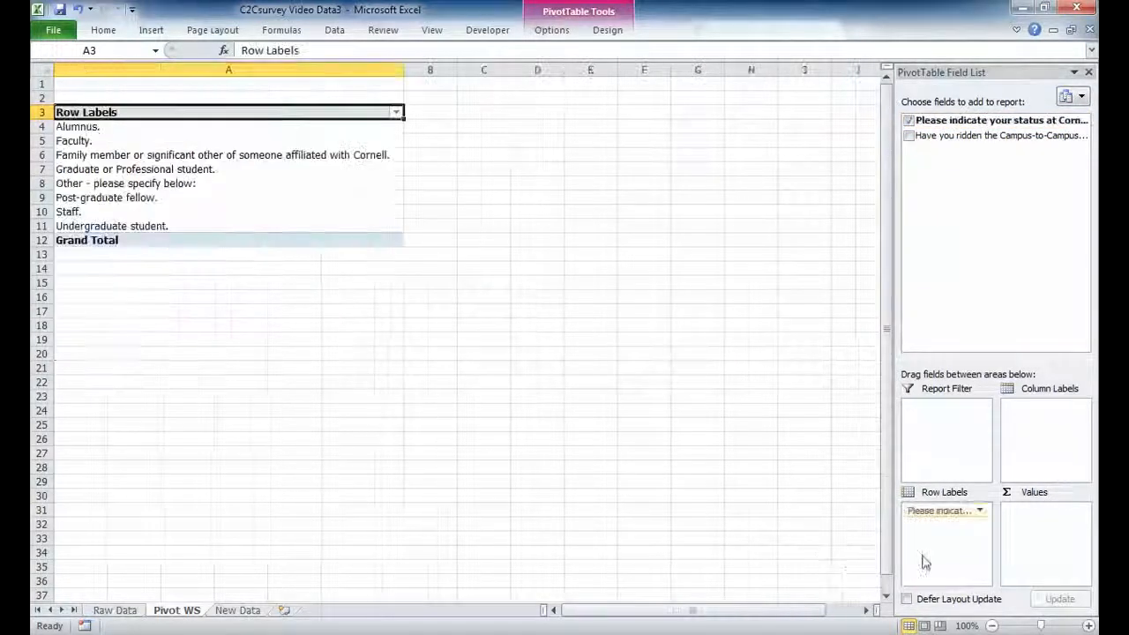
{"action": "left_click_drag", "start_coordinate": [982, 137], "coordinate": [1030, 436]}
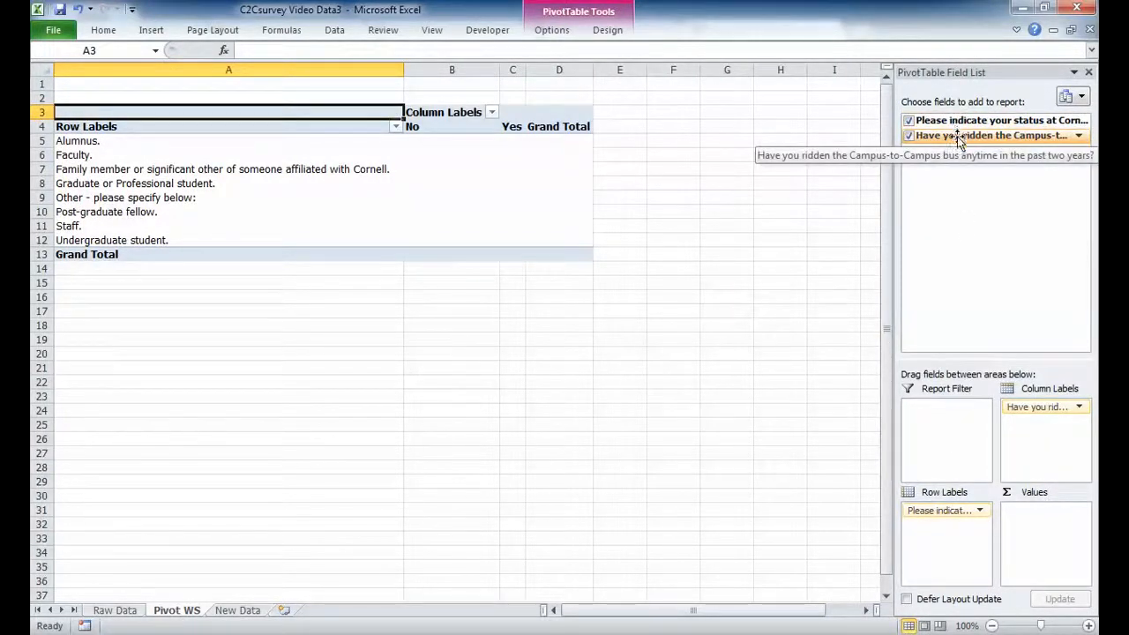
{"action": "left_click_drag", "start_coordinate": [959, 141], "coordinate": [1054, 578]}
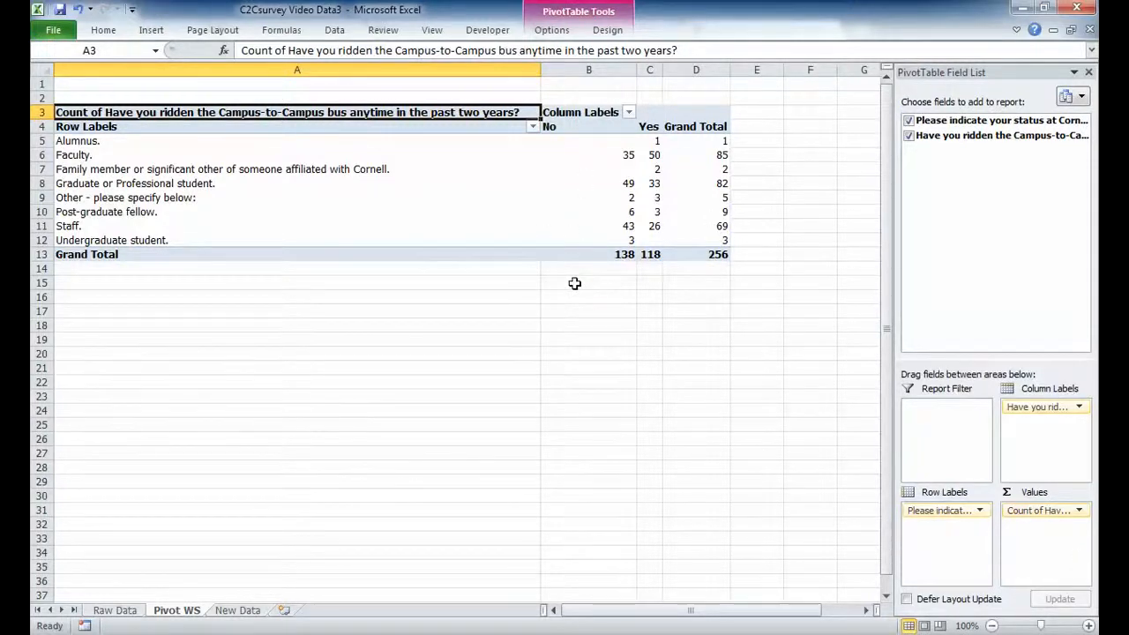
Step: Examine the PivotTable's No counts for the Alumnus, Faculty and family member rows
{"action": "left_click", "coordinate": [548, 182]}
{"action": "key", "text": "Up"}
{"action": "key", "text": "Up"}
{"action": "key", "text": "Up"}
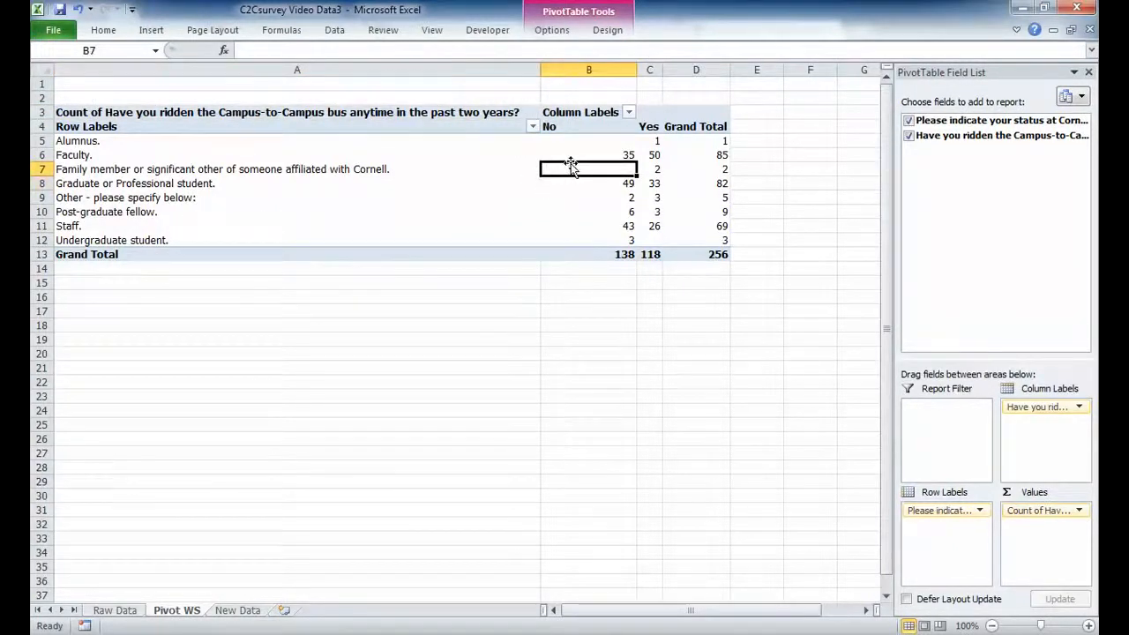
{"action": "key", "text": "Down"}
{"action": "key", "text": "Up"}
{"action": "key", "text": "Left"}
{"action": "key", "text": "Right"}
{"action": "key", "text": "Down"}
{"action": "key", "text": "Up"}
{"action": "key", "text": "Left"}
{"action": "key", "text": "Right"}
{"action": "key", "text": "Up"}
{"action": "key", "text": "Down"}
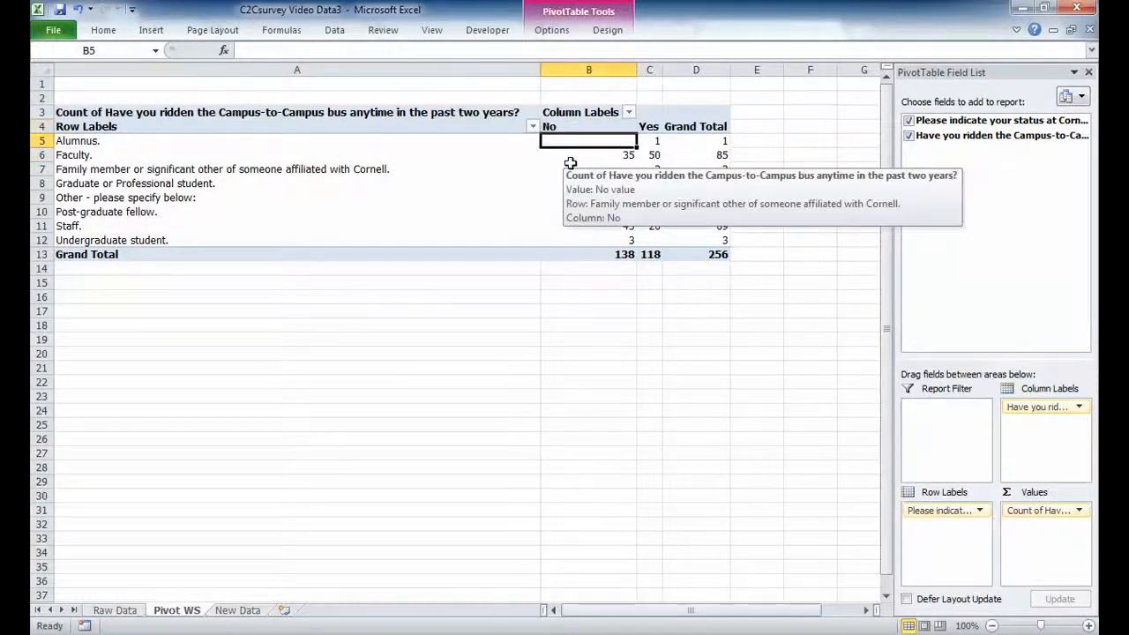
{"action": "key", "text": "Down"}
{"action": "key", "text": "Down"}
{"action": "key", "text": "Up"}
{"action": "key", "text": "Up"}
{"action": "key", "text": "Left"}
{"action": "key", "text": "Right"}
{"action": "key", "text": "Up"}
{"action": "key", "text": "Down"}
Step: Compare the Yes and No counts across the status groups, from Alumnus down to Undergraduate student
{"action": "key", "text": "Right"}
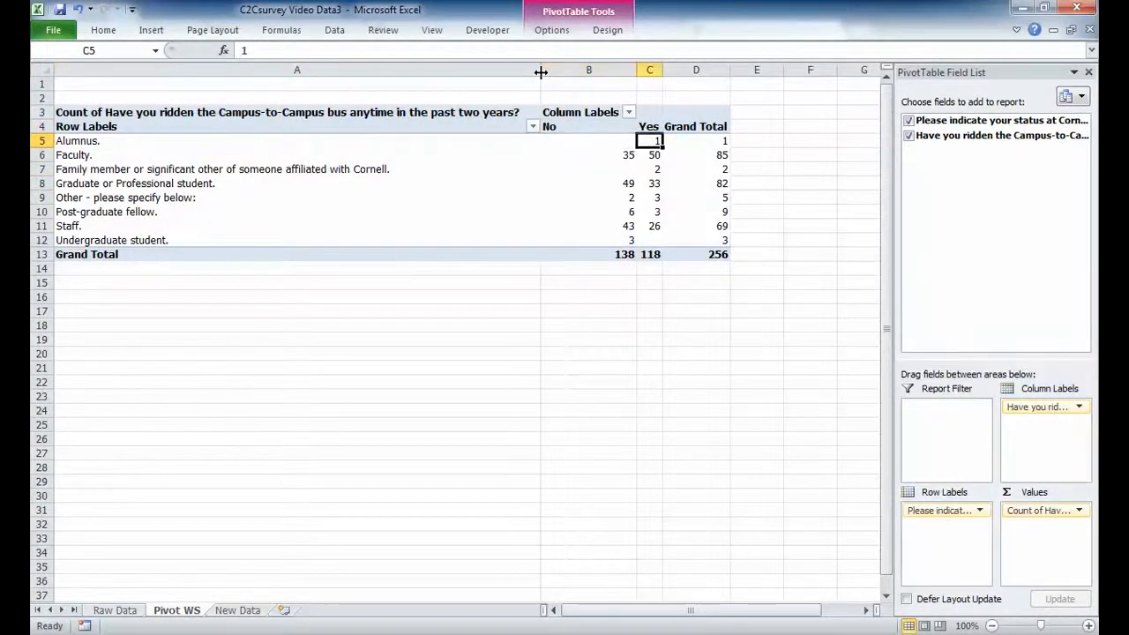
{"action": "key", "text": "Down"}
{"action": "key", "text": "Up"}
{"action": "key", "text": "Down"}
{"action": "key", "text": "Down"}
{"action": "key", "text": "Left"}
{"action": "key", "text": "Right"}
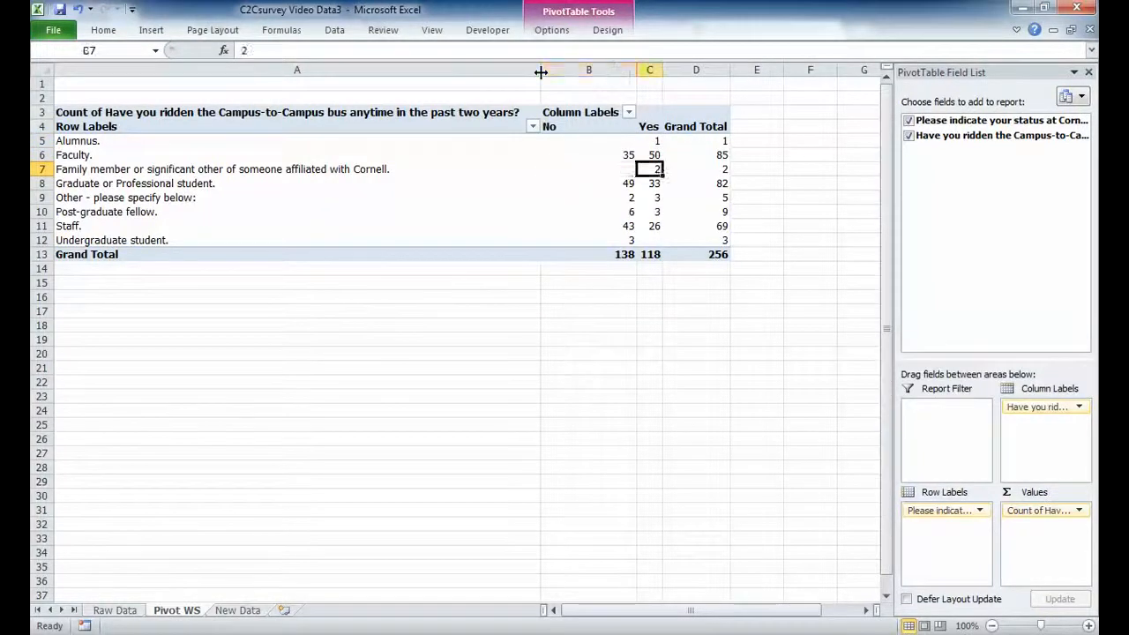
{"action": "key", "text": "Down"}
{"action": "key", "text": "Down"}
{"action": "key", "text": "Down"}
{"action": "key", "text": "Down"}
{"action": "key", "text": "Left"}
{"action": "key", "text": "Down"}
{"action": "key", "text": "Right"}
{"action": "key", "text": "Up"}
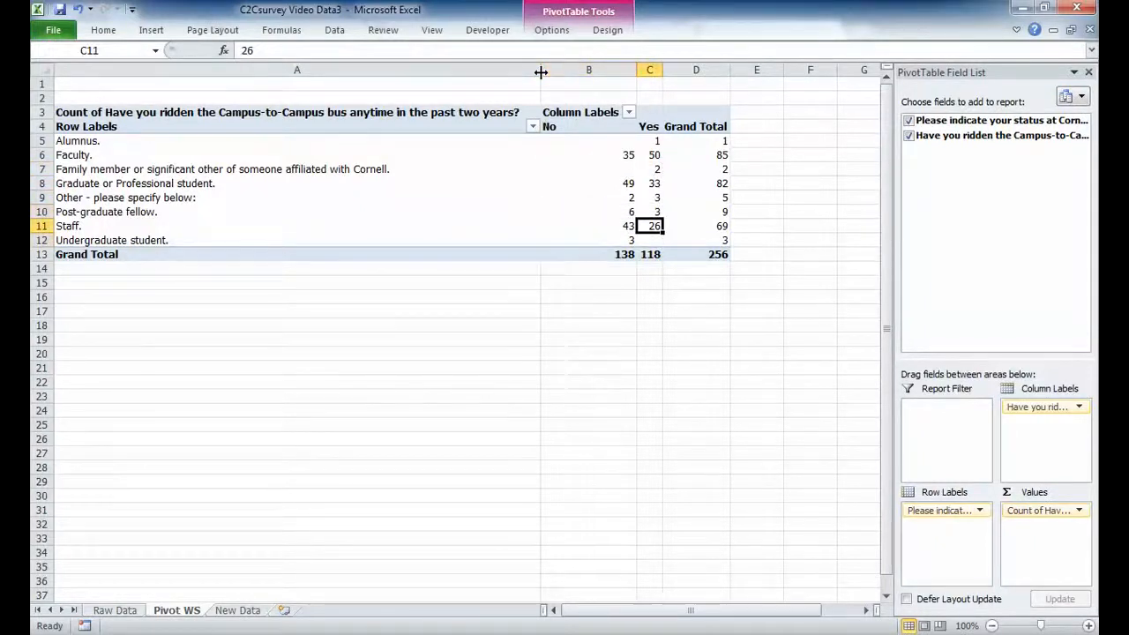
{"action": "key", "text": "Up"}
{"action": "key", "text": "Left"}
{"action": "key", "text": "Right"}
{"action": "key", "text": "Left"}
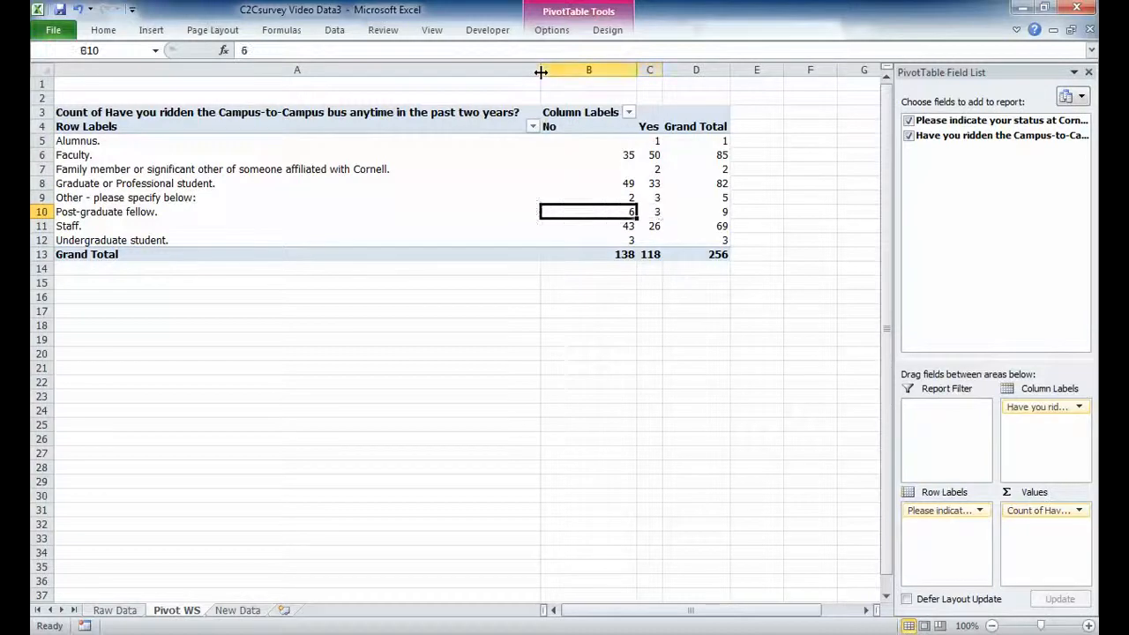
Step: Examine the PivotTable's No counts from the Post-graduate fellow row down to the Grand Total, and the fellows' Yes count
{"action": "key", "text": "Down"}
{"action": "key", "text": "Down"}
{"action": "key", "text": "Down"}
{"action": "key", "text": "Down"}
{"action": "key", "text": "Up"}
{"action": "key", "text": "Up"}
{"action": "key", "text": "Up"}
{"action": "key", "text": "Up"}
{"action": "key", "text": "Right"}
{"action": "key", "text": "Left"}
Step: Calculate the expected No count for post-graduate fellows in cell B15 with =138*9/256, and clear the cell
{"action": "key", "text": "Down"}
{"action": "key", "text": "Down"}
{"action": "key", "text": "Down"}
{"action": "key", "text": "Down"}
{"action": "key", "text": "Down"}
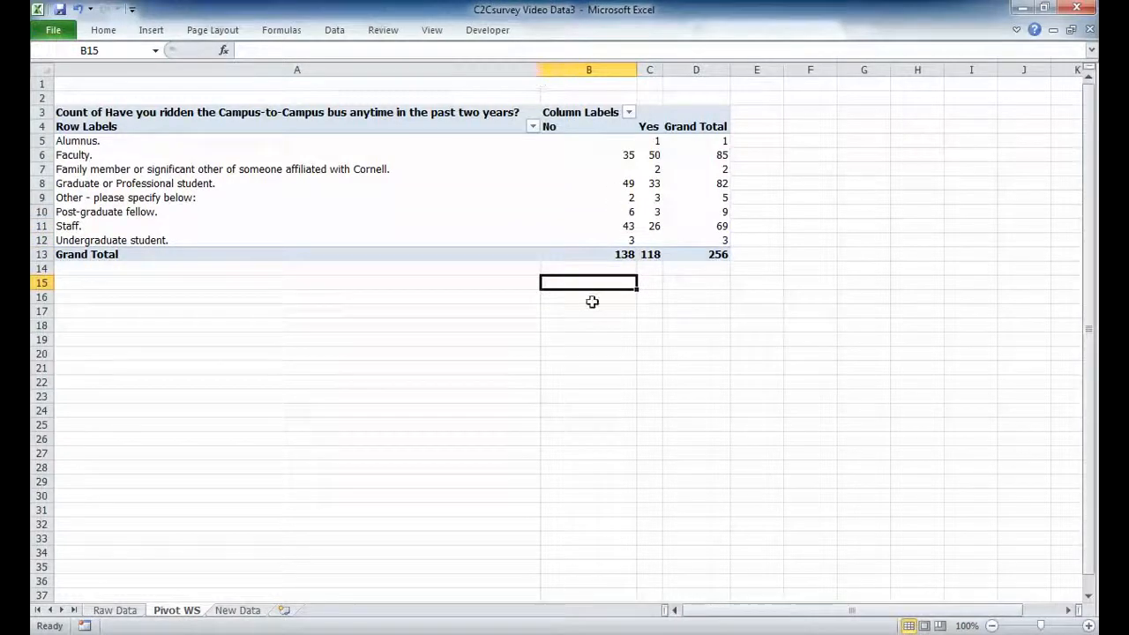
{"action": "type", "text": "="}
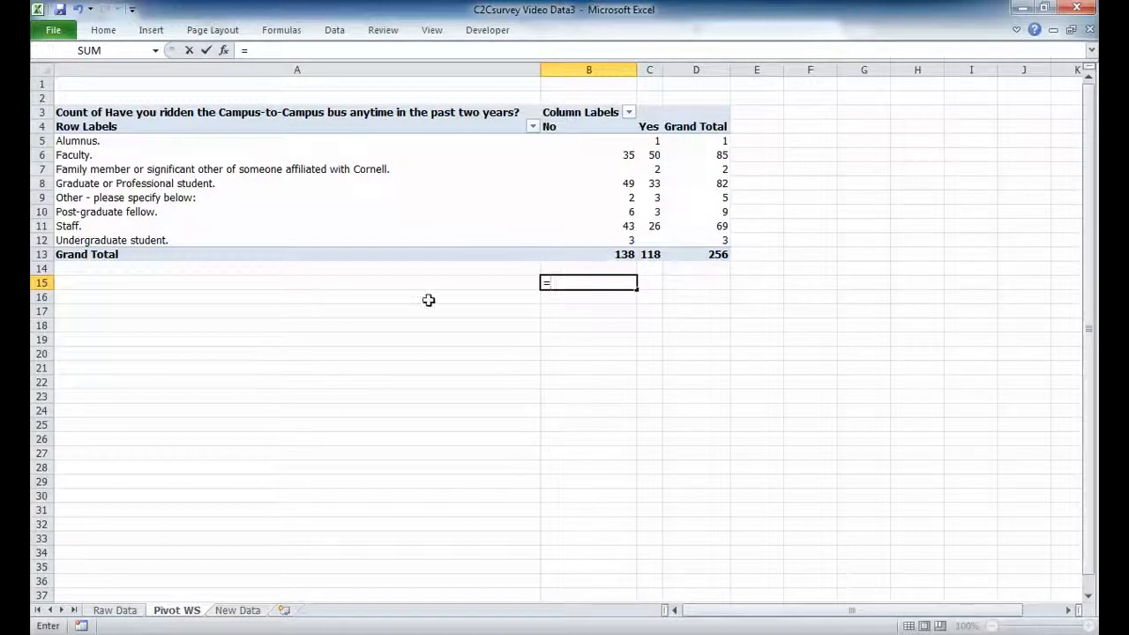
{"action": "type", "text": "38*9/"}
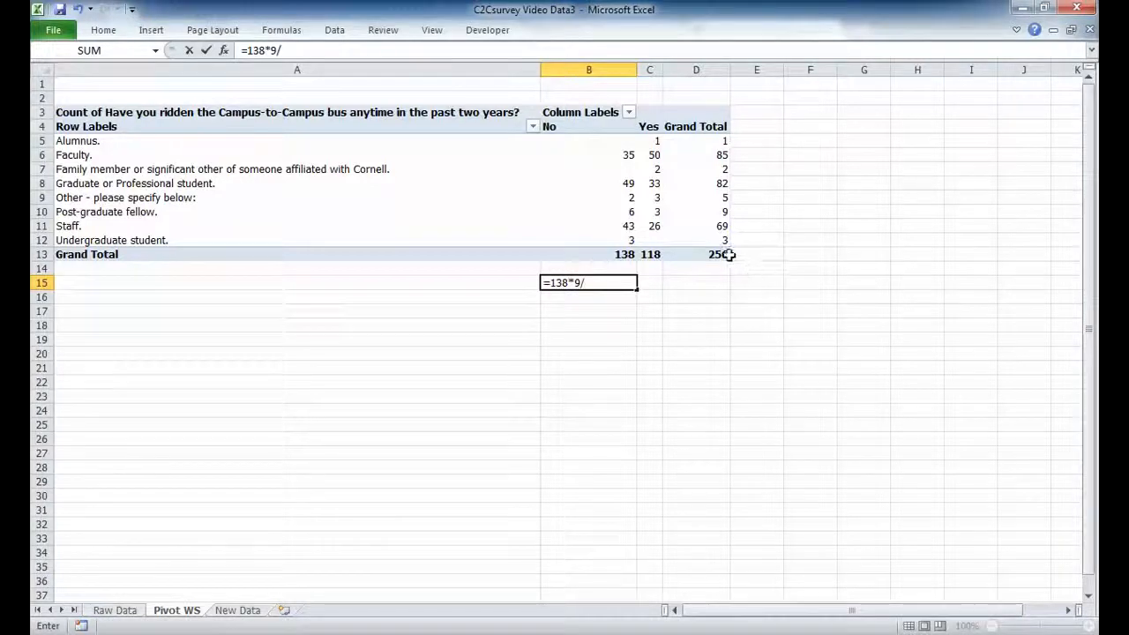
{"action": "type", "text": "256"}
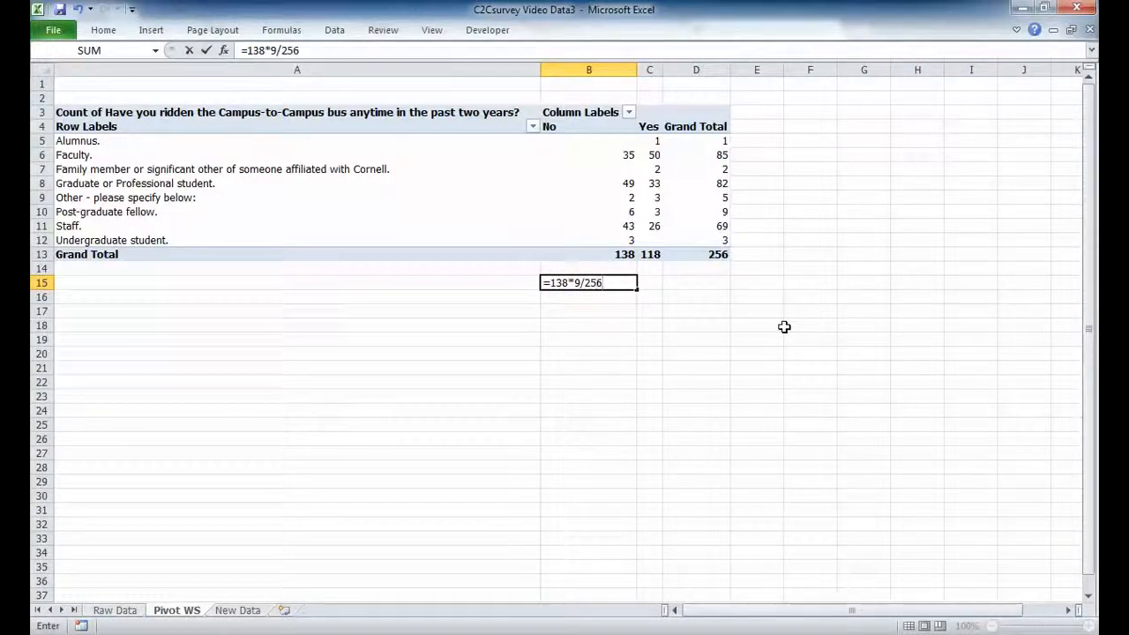
{"action": "key", "text": "Return"}
{"action": "key", "text": "Up"}
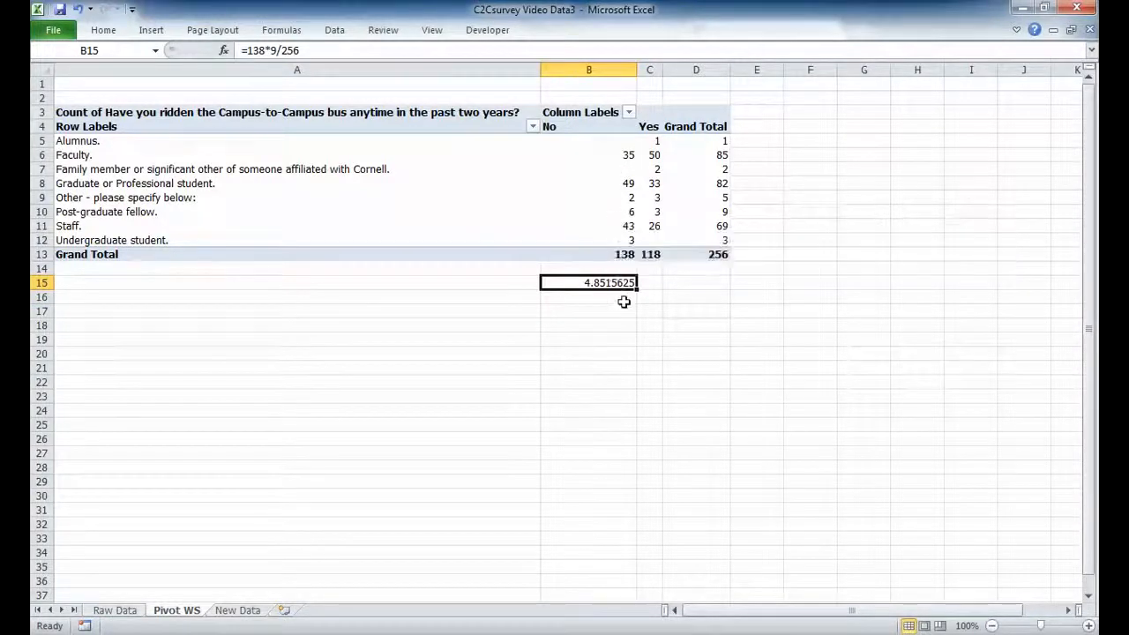
{"action": "key", "text": "BackSpace"}
{"action": "left_click", "coordinate": [579, 365]}
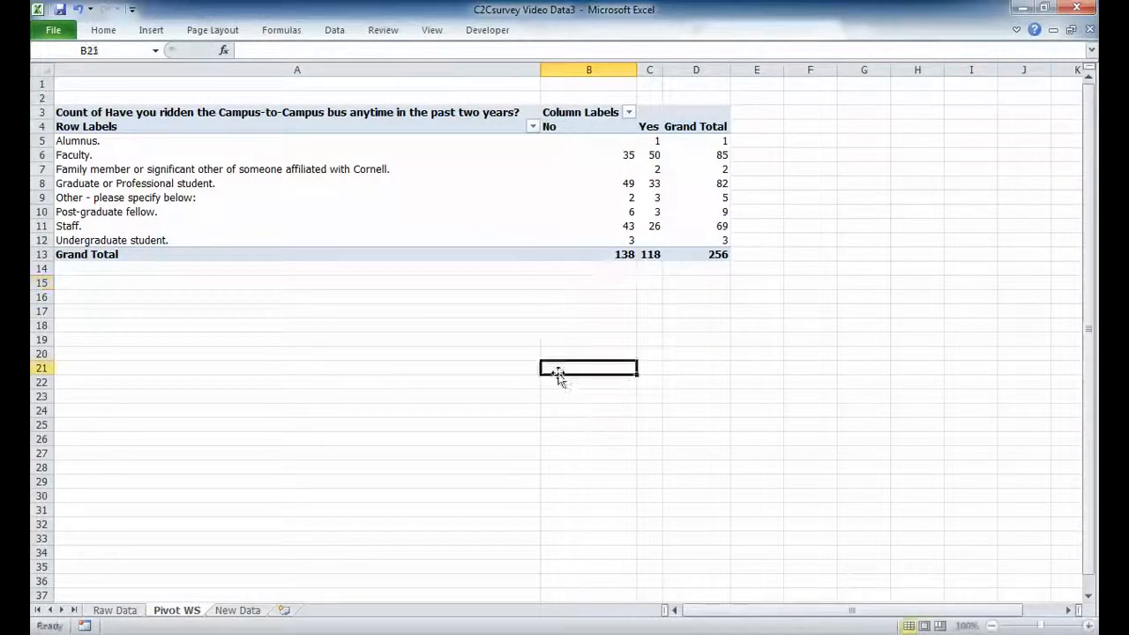
Step: Copy the Alumnus, Family member, Other, Post-graduate fellow and Undergraduate student labels together from the PivotTable
{"action": "left_click", "coordinate": [185, 140]}
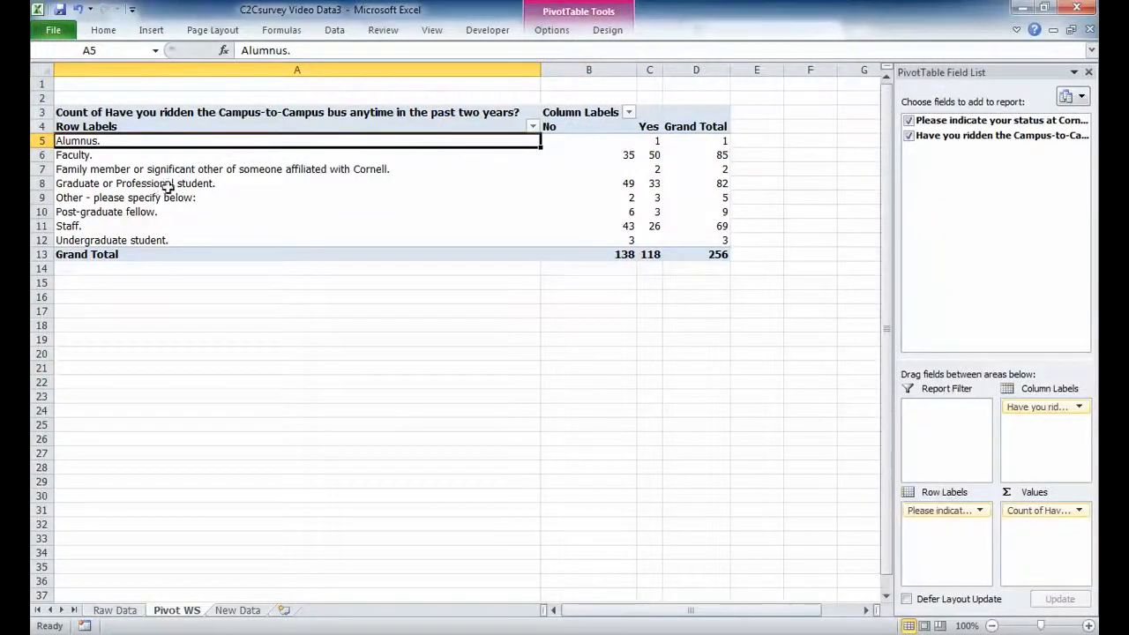
{"action": "key", "text": "super"}
{"action": "key", "text": "Escape"}
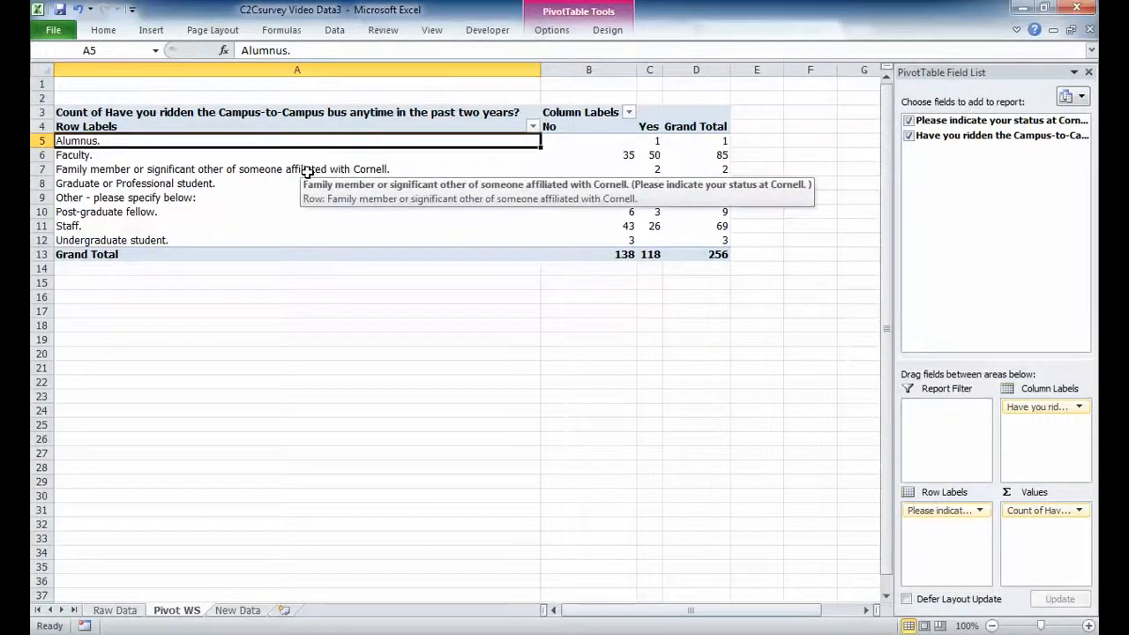
{"action": "left_click", "coordinate": [300, 168], "text": "ctrl"}
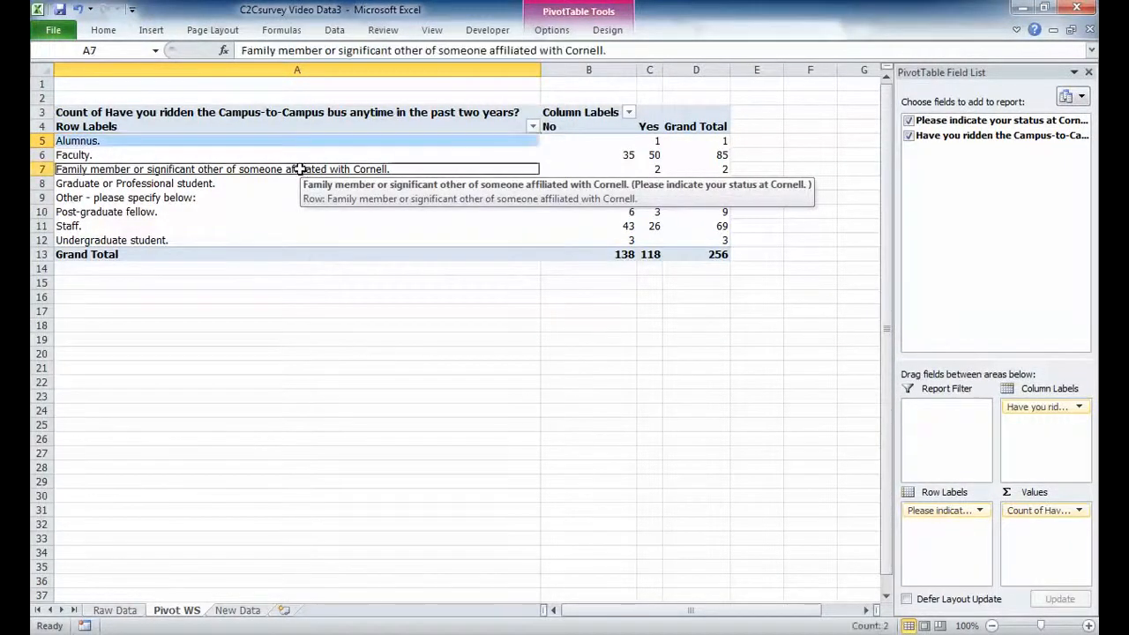
{"action": "left_click", "coordinate": [170, 197], "text": "ctrl"}
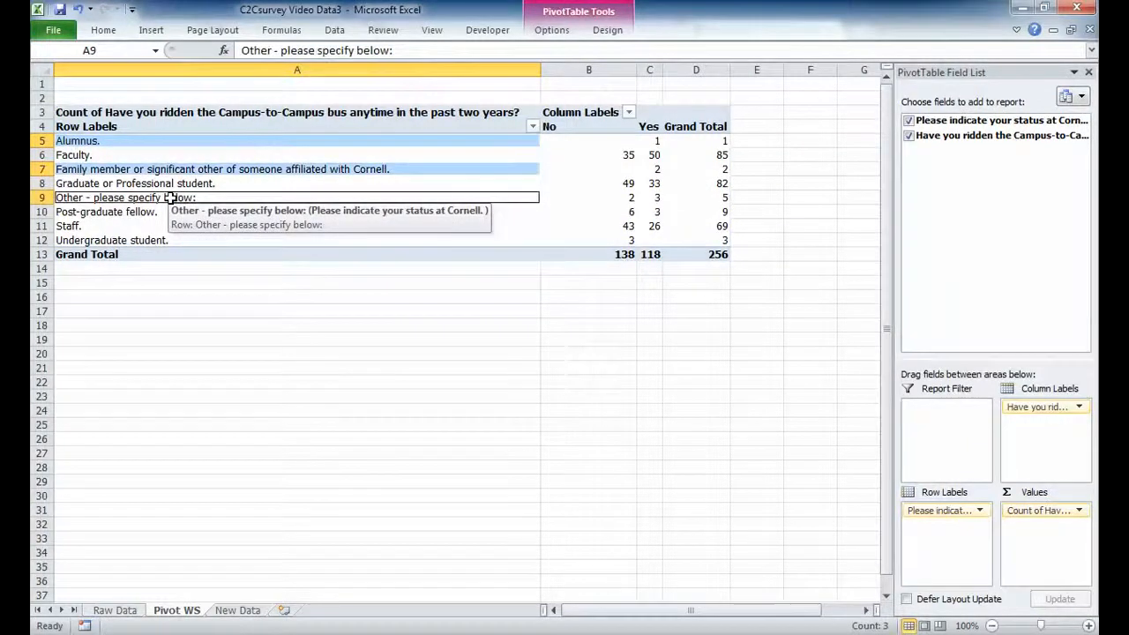
{"action": "left_click", "coordinate": [110, 214], "text": "ctrl"}
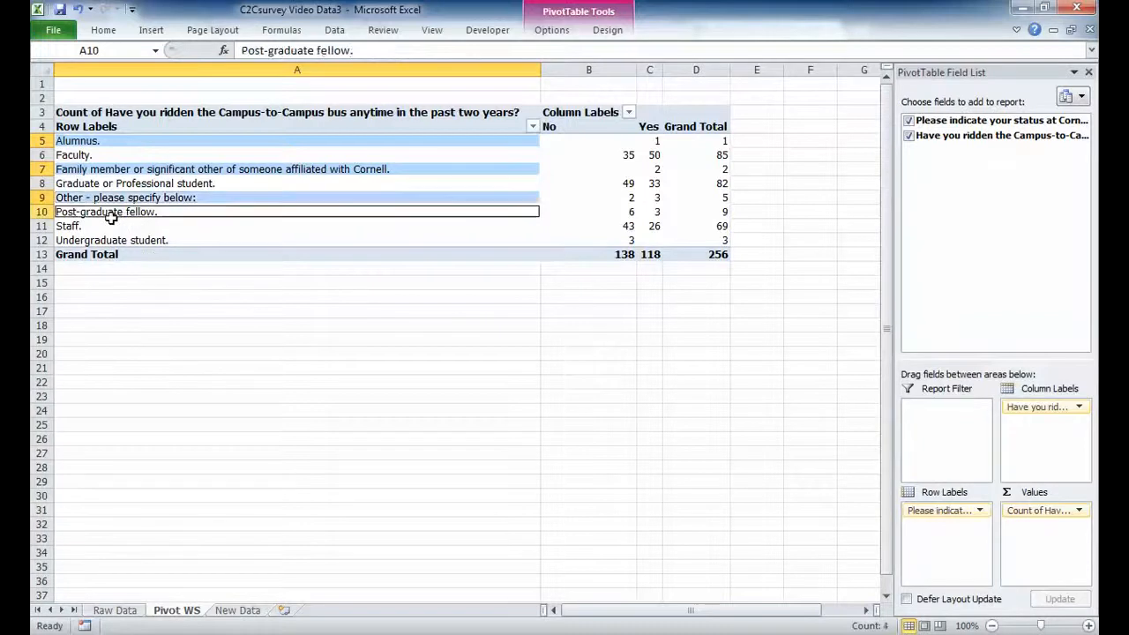
{"action": "left_click", "coordinate": [119, 240], "text": "ctrl"}
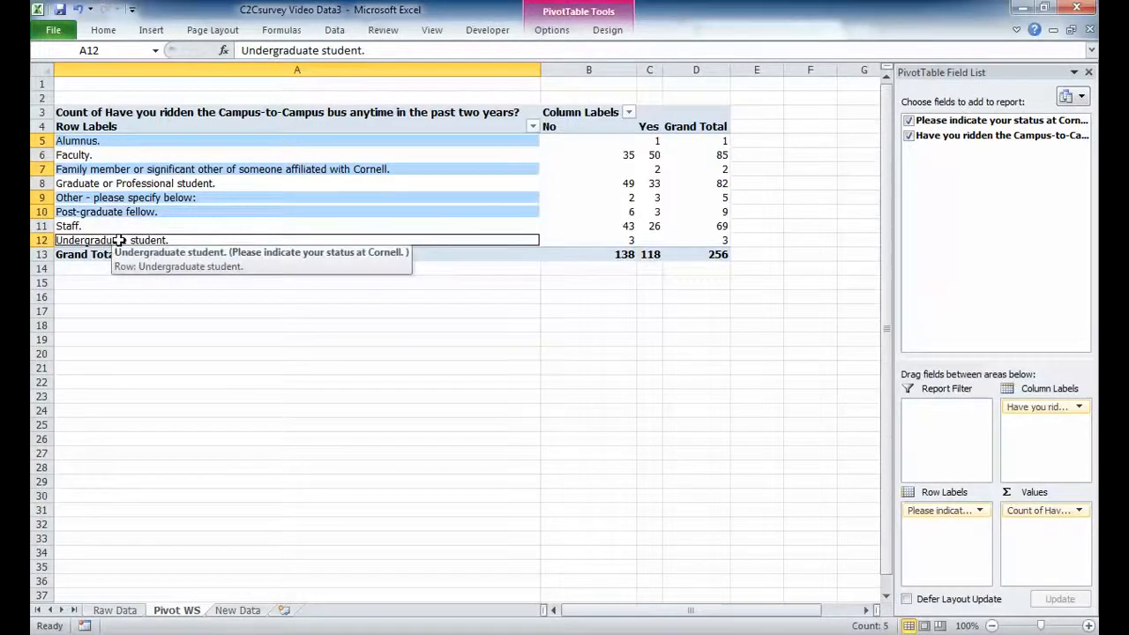
{"action": "key", "text": "ctrl+c"}
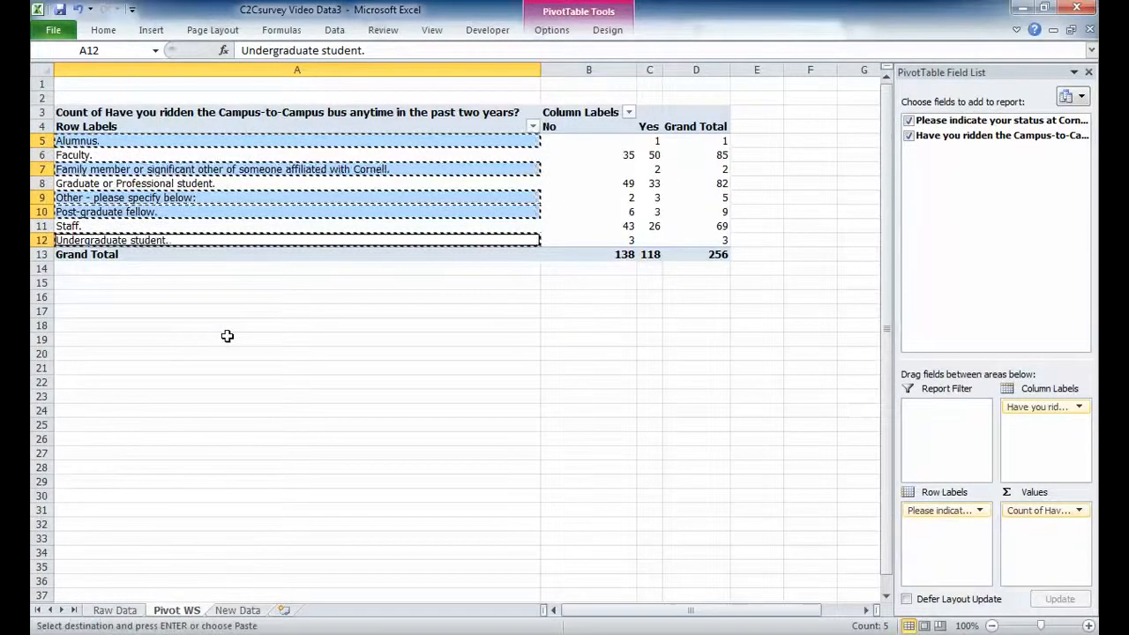
Step: Paste the copied status labels into the New Data sheet starting at cell E3
{"action": "left_click", "coordinate": [251, 610]}
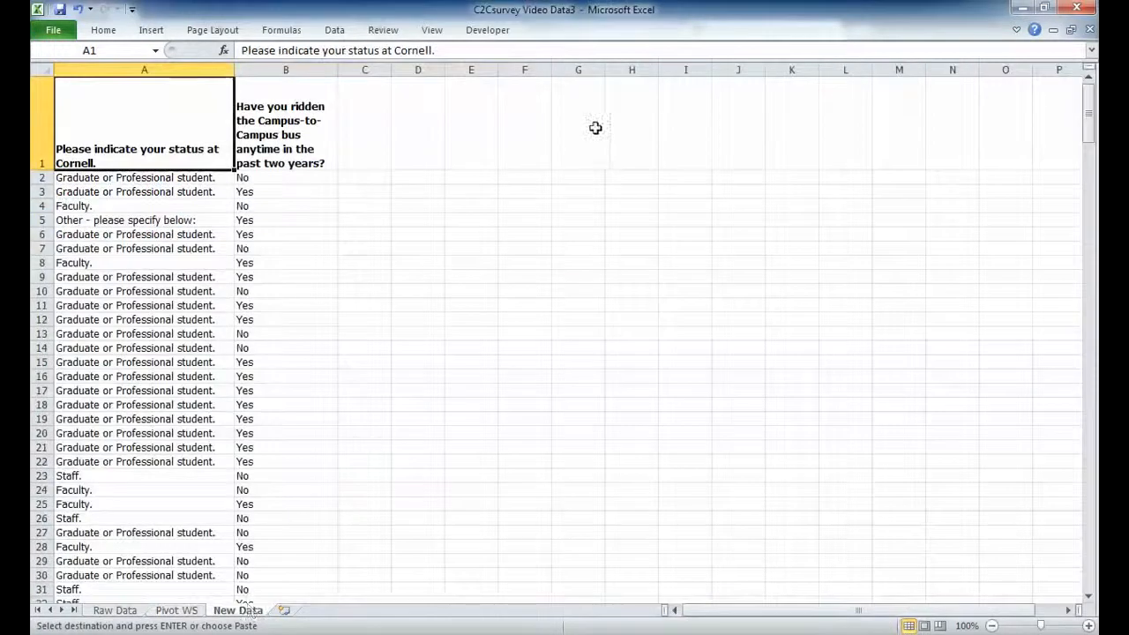
{"action": "left_click", "coordinate": [479, 190]}
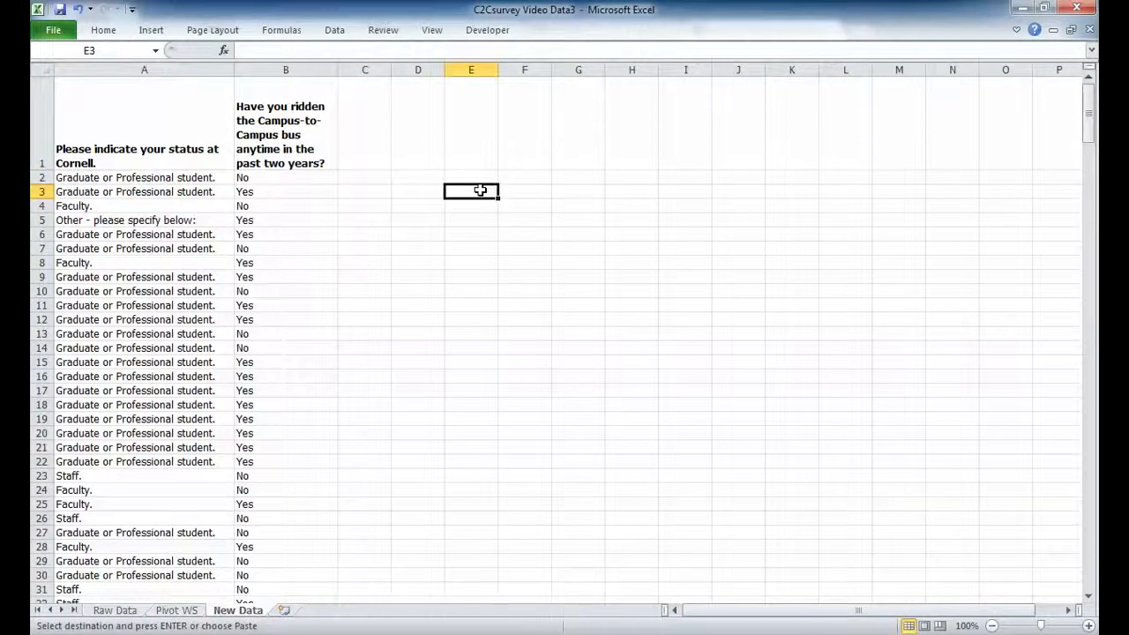
{"action": "key", "text": "ctrl+v"}
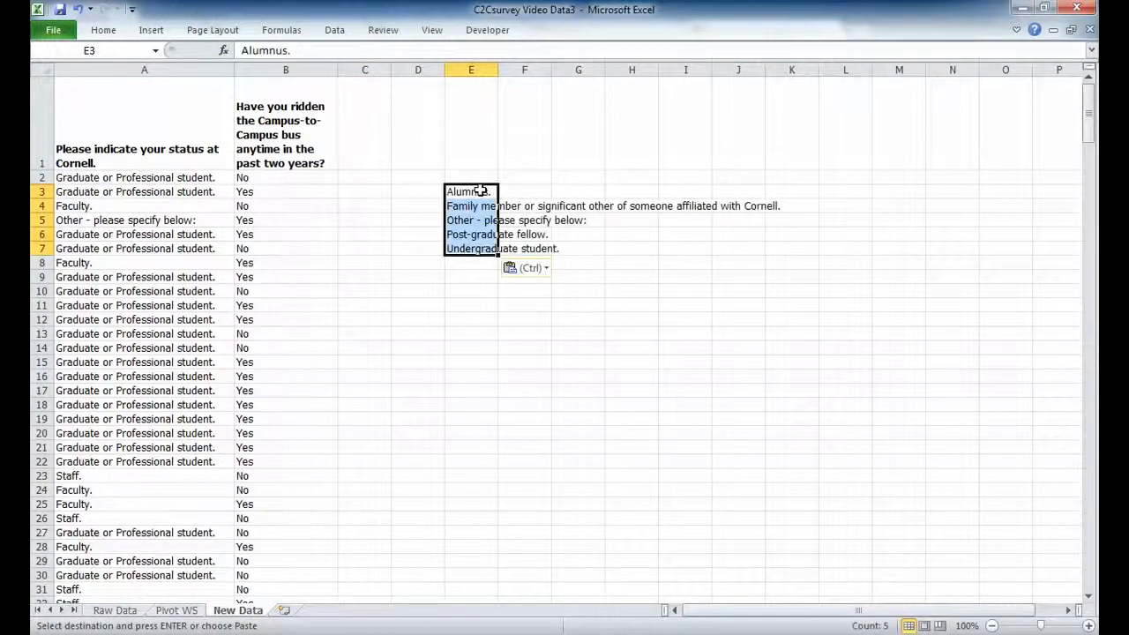
{"action": "left_click", "coordinate": [187, 179]}
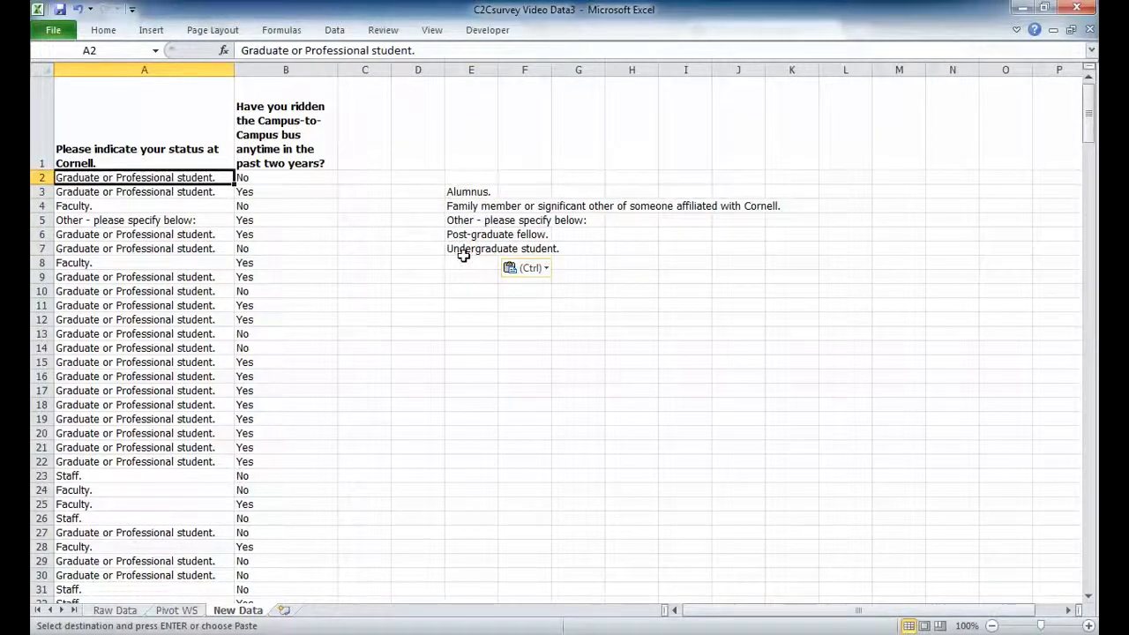
Step: Begin an IF formula in C2 with an OR test comparing A2 to the absolute reference $E$3
{"action": "left_click", "coordinate": [350, 179]}
{"action": "type", "text": "="}
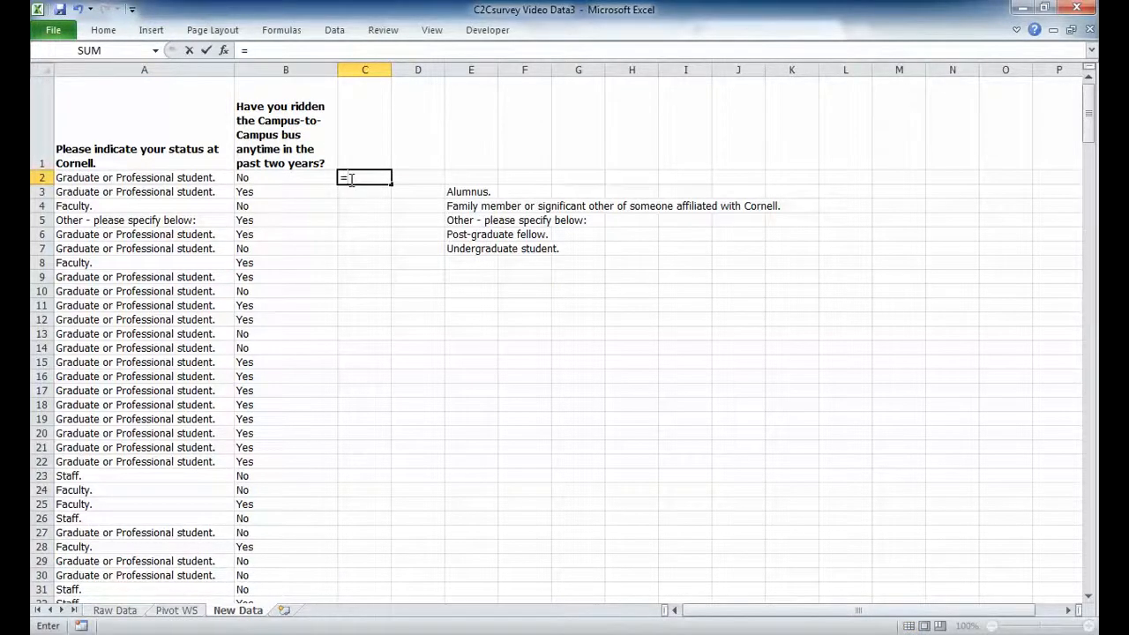
{"action": "type", "text": "if("}
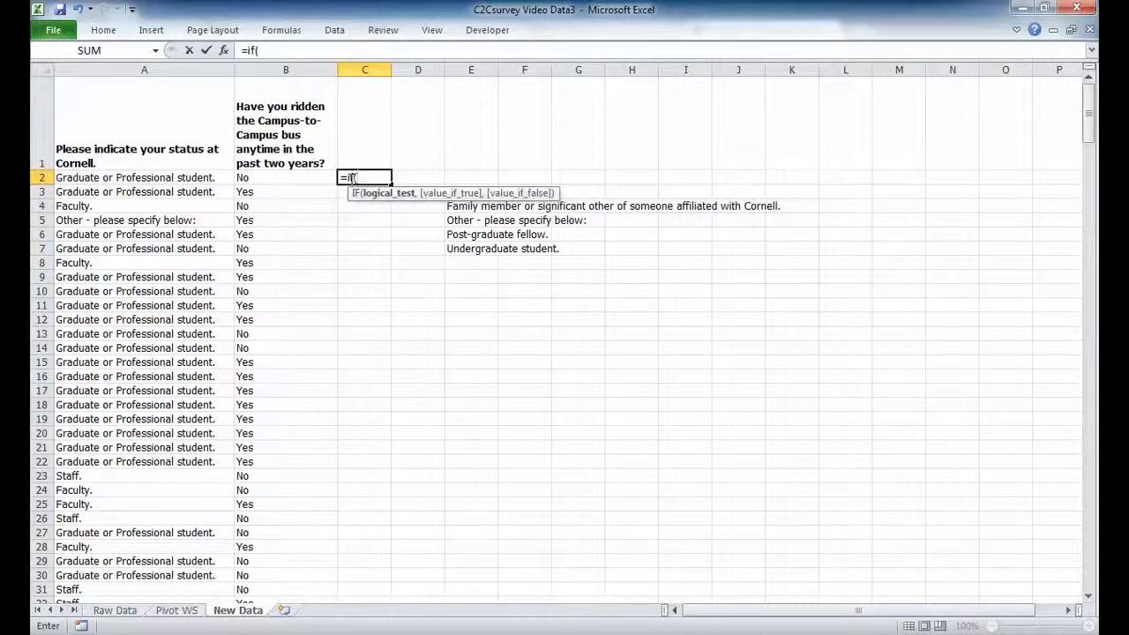
{"action": "type", "text": "Or"}
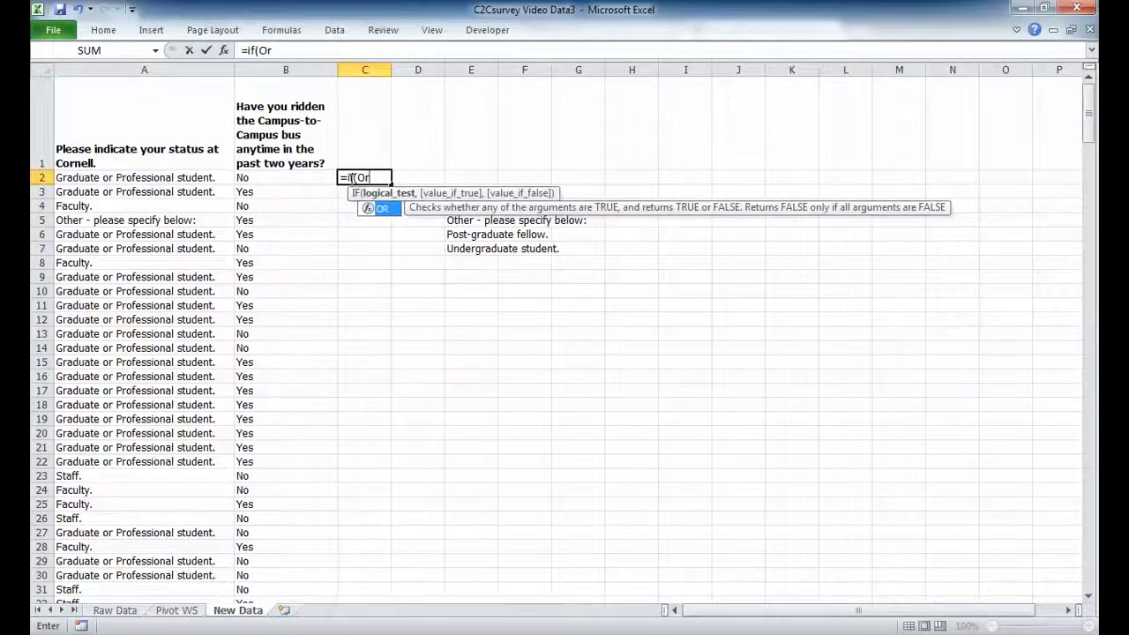
{"action": "type", "text": "("}
{"action": "key", "text": "Left"}
{"action": "key", "text": "Left"}
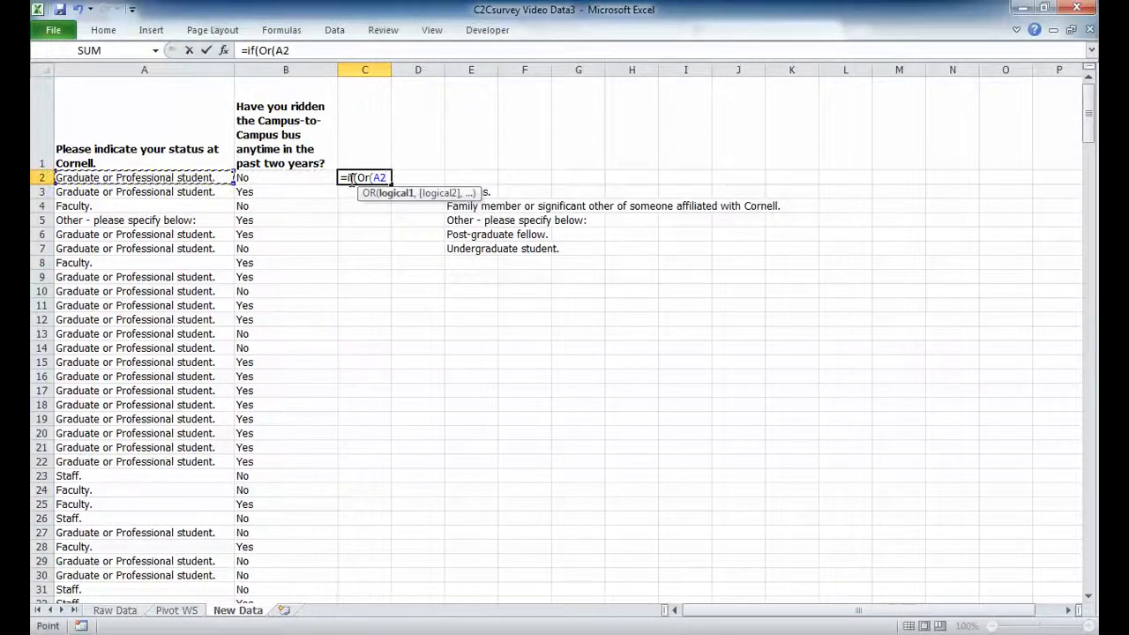
{"action": "type", "text": "="}
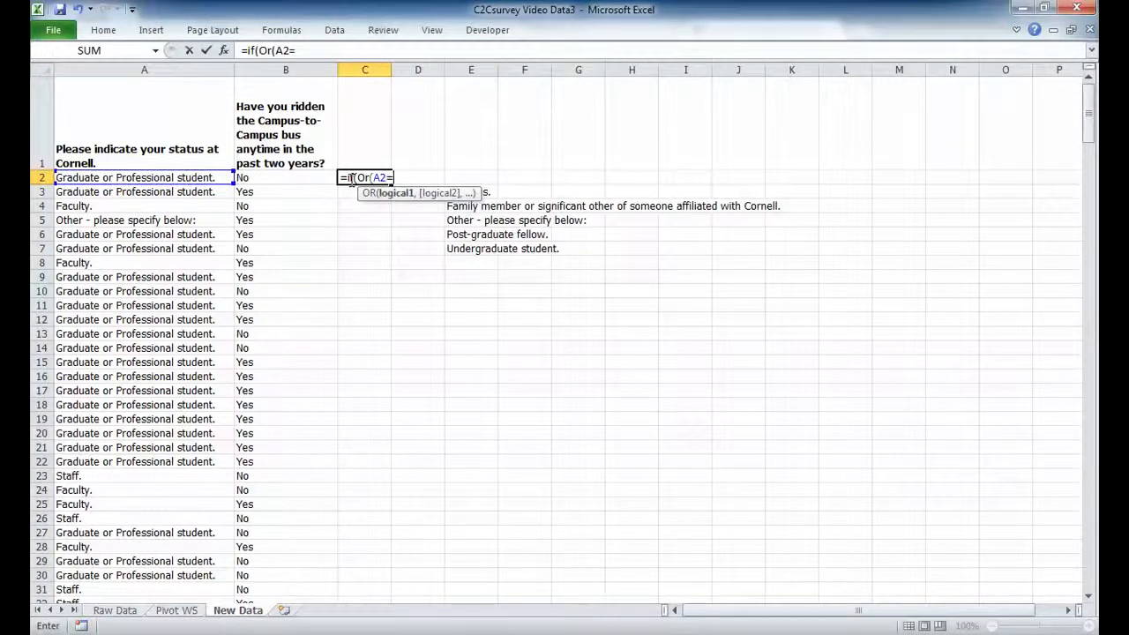
{"action": "left_click", "coordinate": [489, 193]}
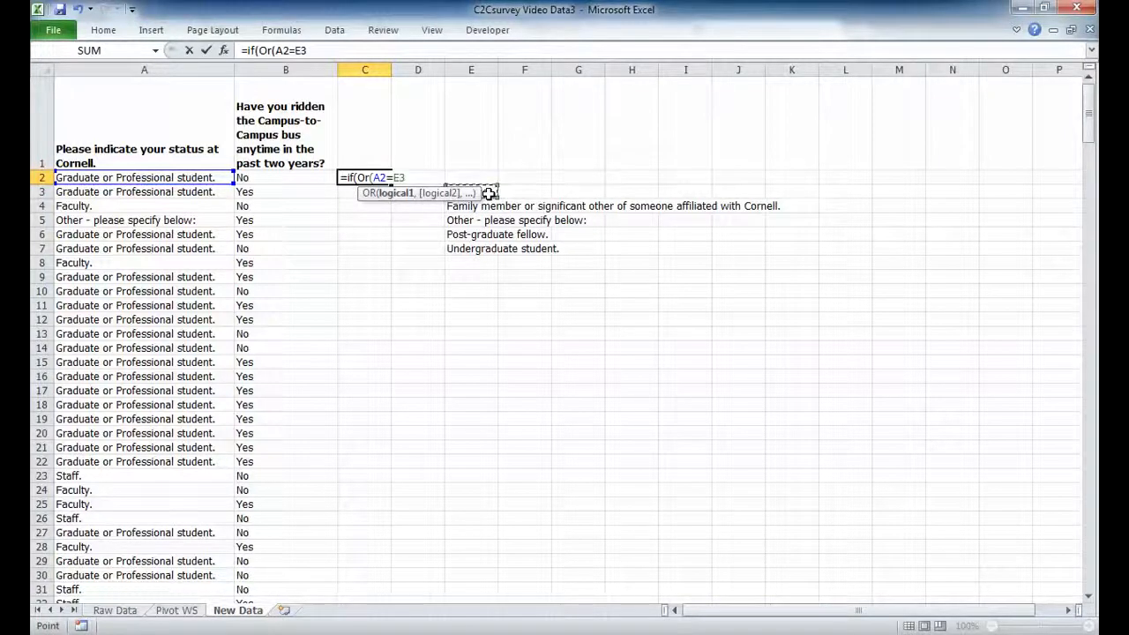
{"action": "key", "text": "F4"}
Step: Add a second OR condition to the C2 formula, A2=$E$4, for the family member label
{"action": "type", "text": ","}
{"action": "key", "text": "Left"}
{"action": "key", "text": "Left"}
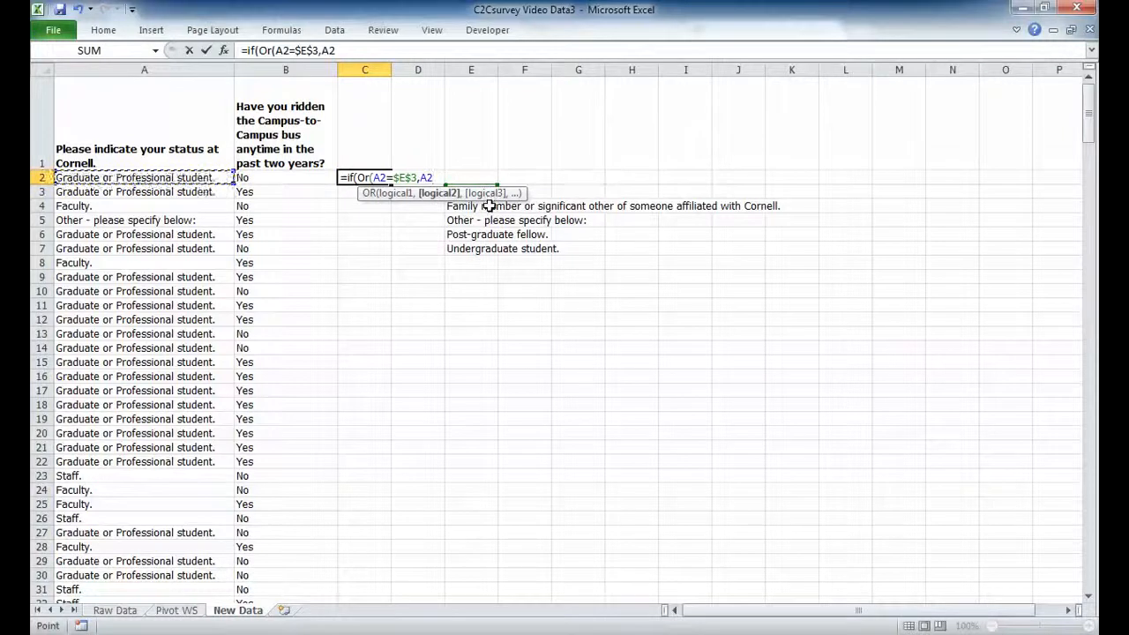
{"action": "left_click", "coordinate": [486, 205]}
{"action": "key", "text": "BackSpace"}
{"action": "key", "text": "BackSpace"}
{"action": "key", "text": "Left"}
{"action": "key", "text": "Left"}
{"action": "type", "text": "="}
{"action": "left_click", "coordinate": [484, 205]}
{"action": "key", "text": "F4"}
Step: Add a third OR condition, A2=$E$5, matching the "Other - please specify below:" label
{"action": "type", "text": ","}
{"action": "key", "text": "Left"}
{"action": "key", "text": "Left"}
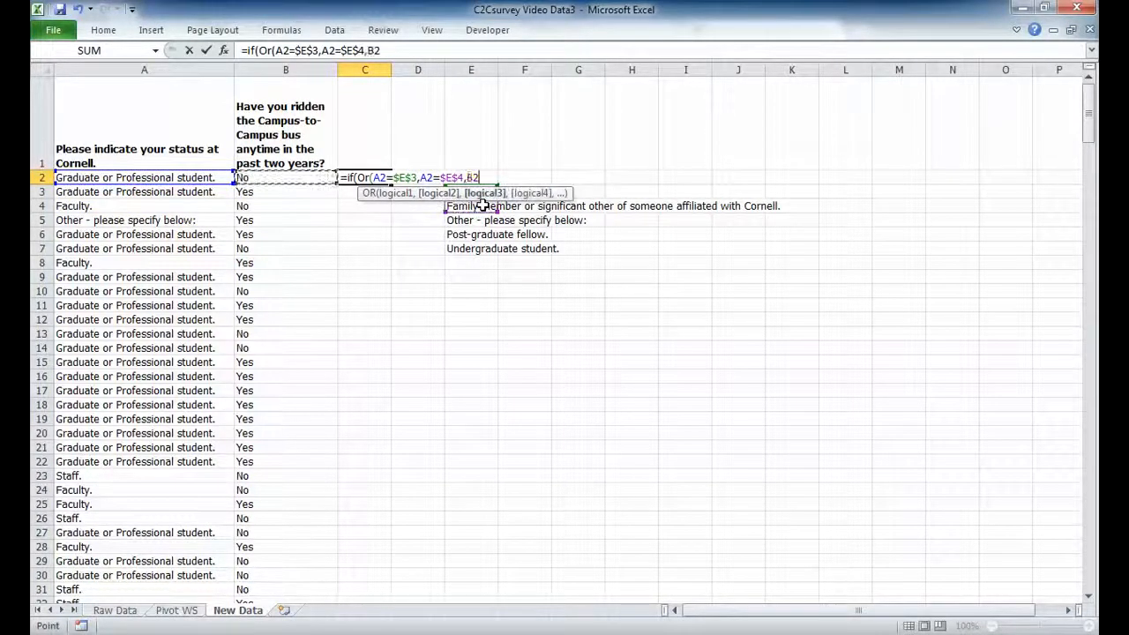
{"action": "type", "text": "="}
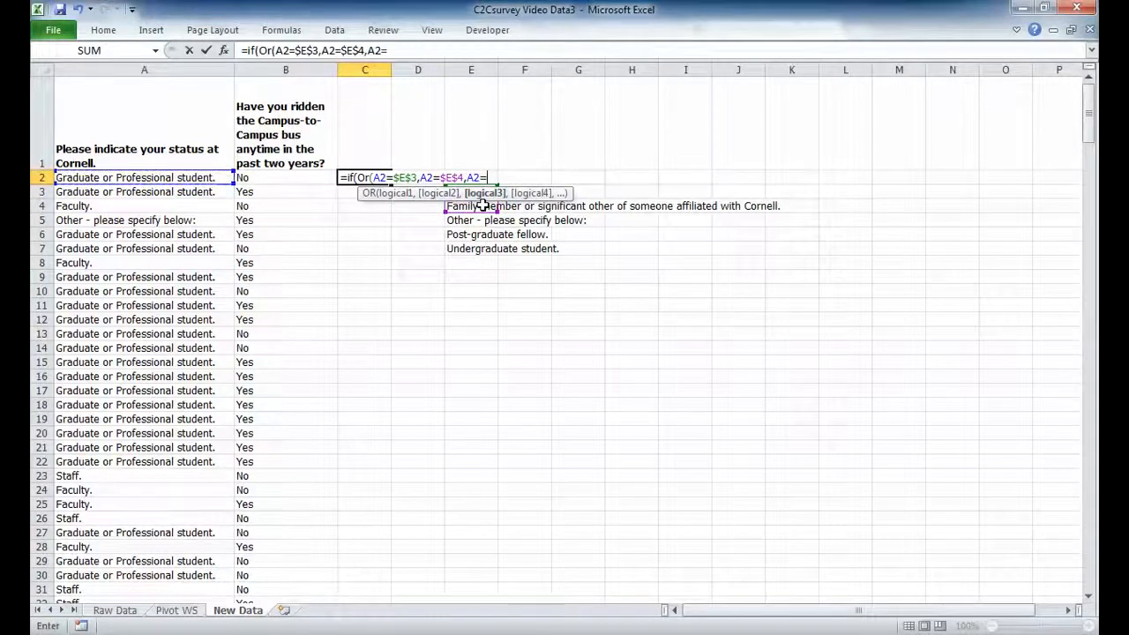
{"action": "left_click", "coordinate": [476, 220]}
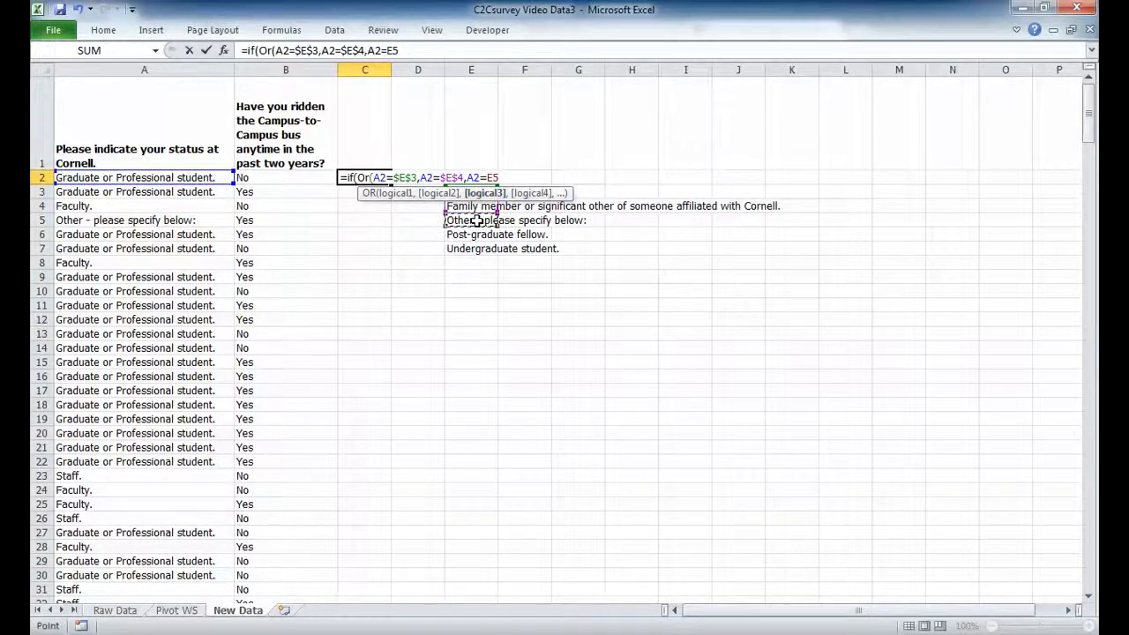
{"action": "key", "text": "F4"}
Step: Add a fourth OR condition to the formula, A2=$E$6, for the Post-graduate fellow label
{"action": "type", "text": ","}
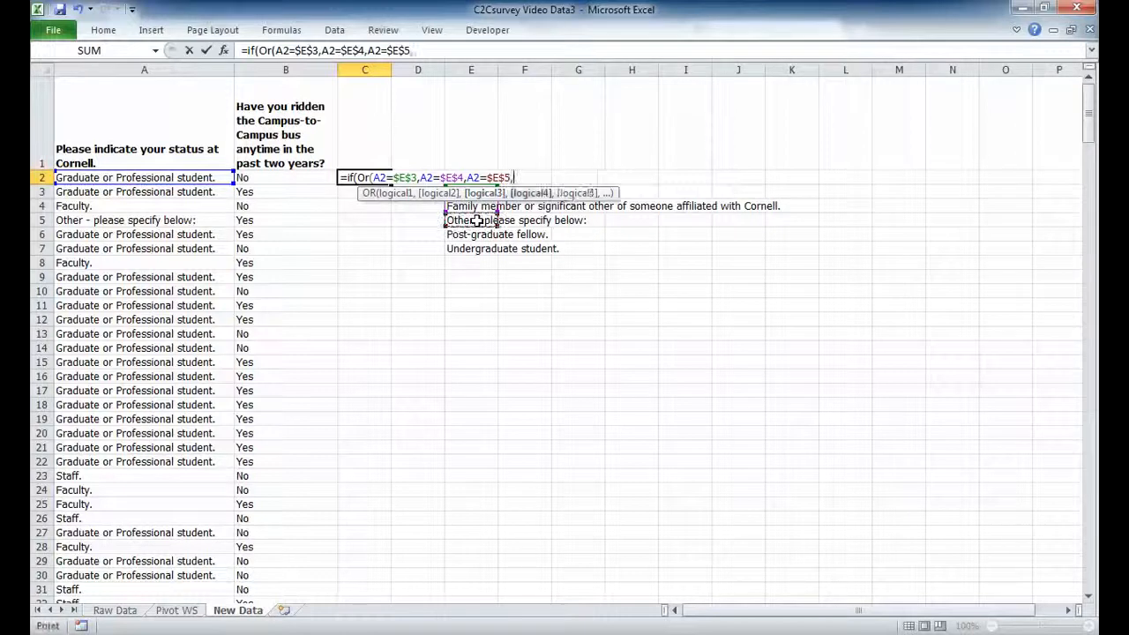
{"action": "key", "text": "Down"}
{"action": "key", "text": "Down"}
{"action": "key", "text": "Up"}
{"action": "key", "text": "Up"}
{"action": "key", "text": "Left"}
{"action": "key", "text": "Left"}
{"action": "type", "text": "="}
{"action": "left_click", "coordinate": [476, 234]}
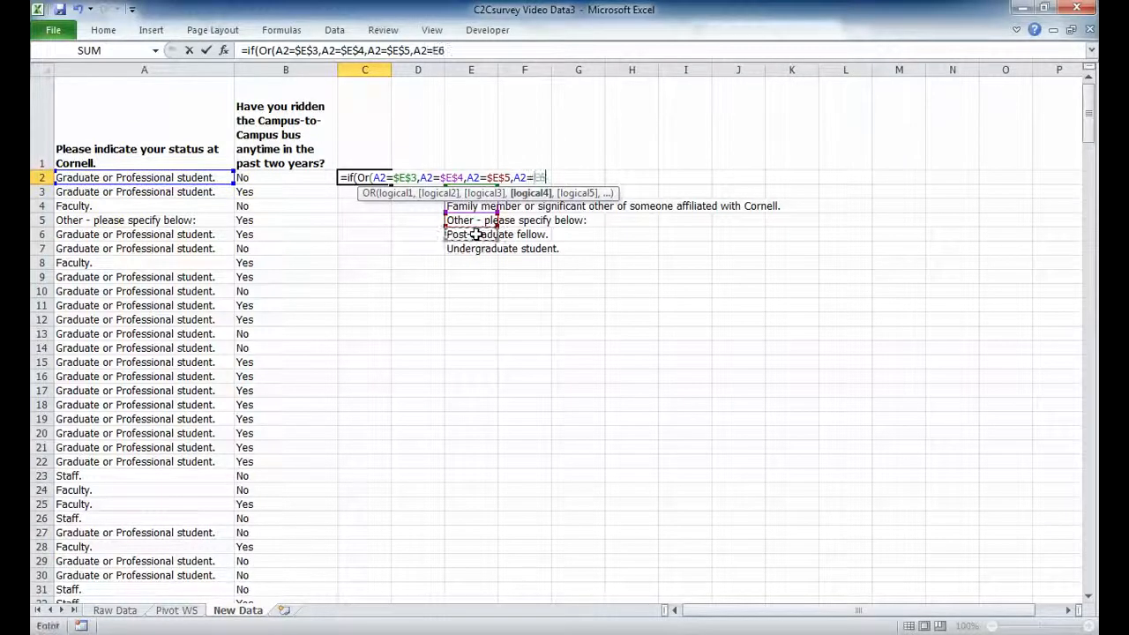
{"action": "key", "text": "F4"}
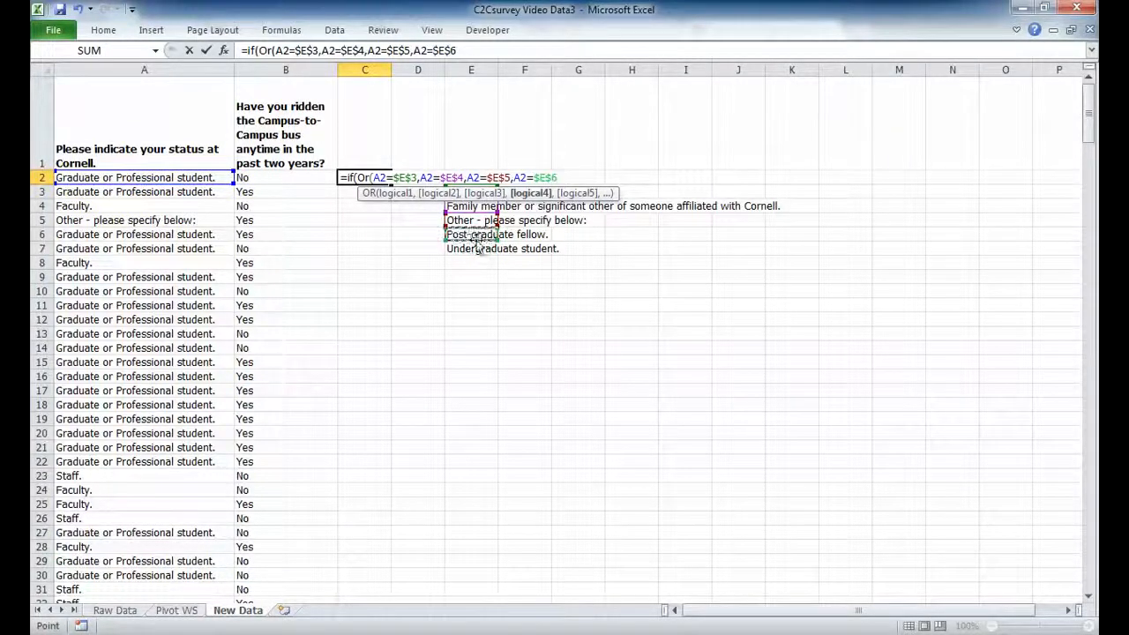
Step: Add the final OR condition, A2=$E$7, for the Undergraduate student label and close the OR function
{"action": "type", "text": ","}
{"action": "key", "text": "Left"}
{"action": "key", "text": "Left"}
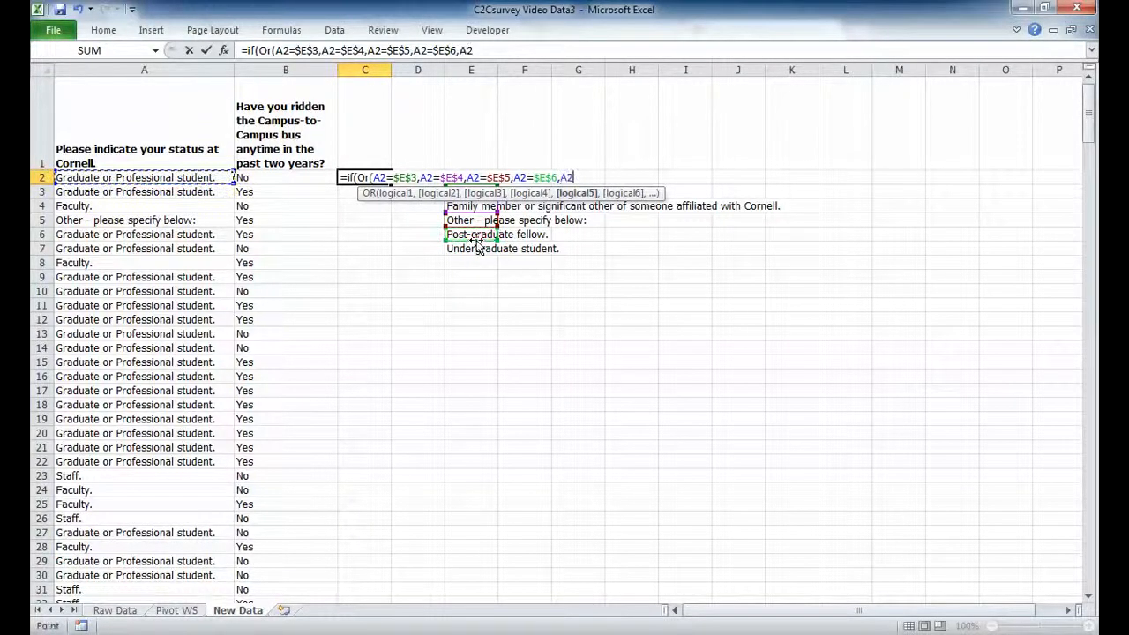
{"action": "type", "text": "="}
{"action": "left_click", "coordinate": [482, 248]}
{"action": "key", "text": "F4"}
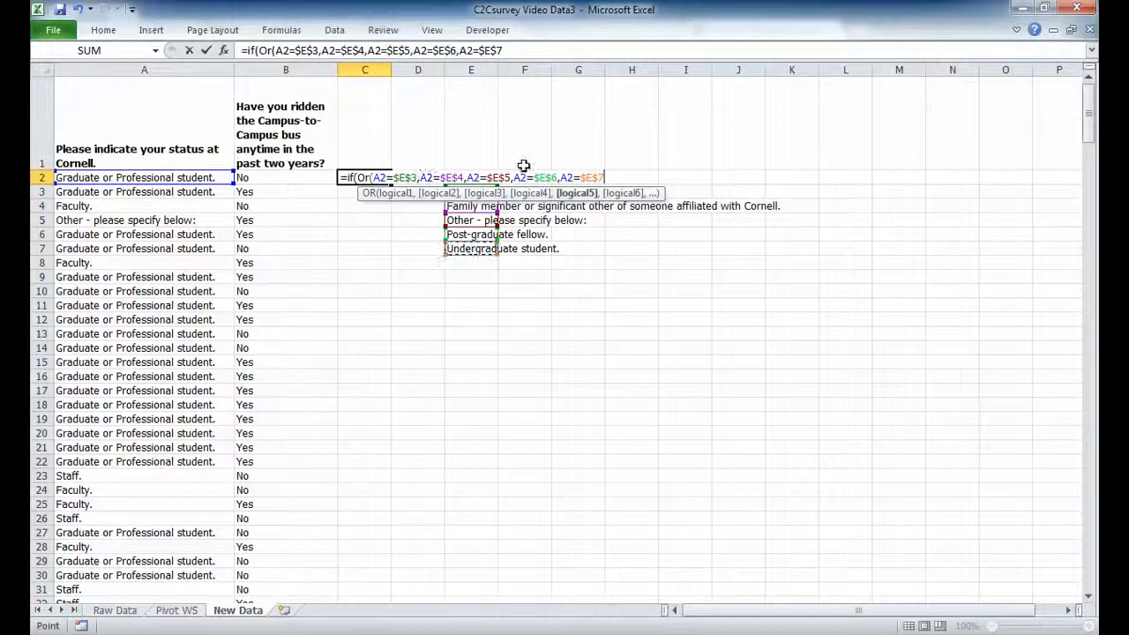
{"action": "type", "text": ")"}
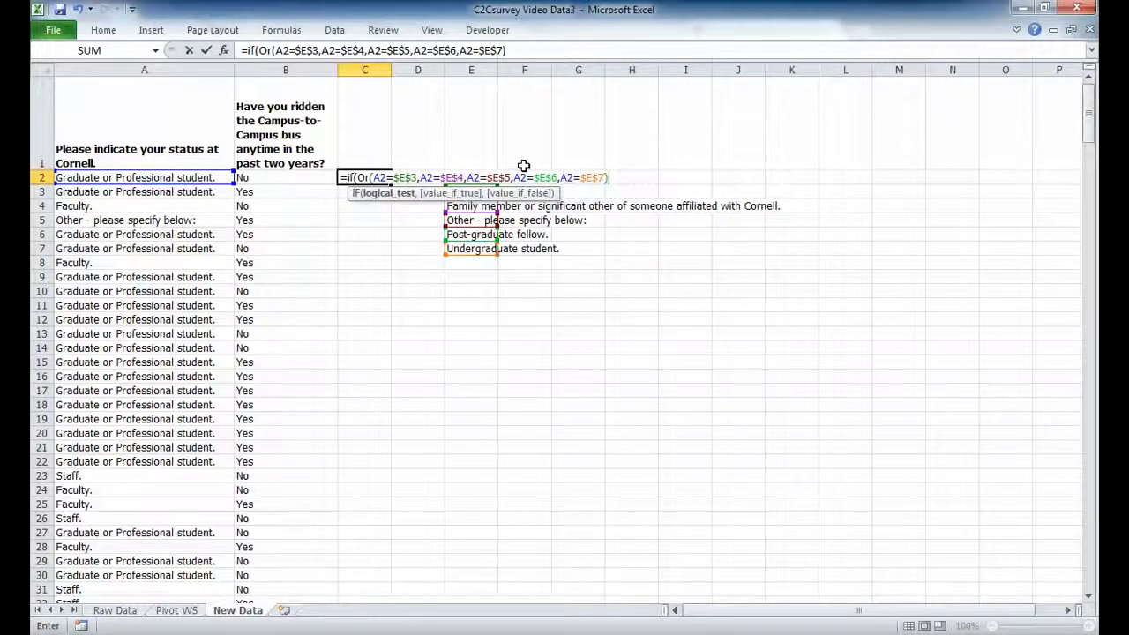
Step: Complete the C2 formula to return "Other" when true and A2 when false, and fill it down column C to row 257
{"action": "type", "text": ",\"Other"}
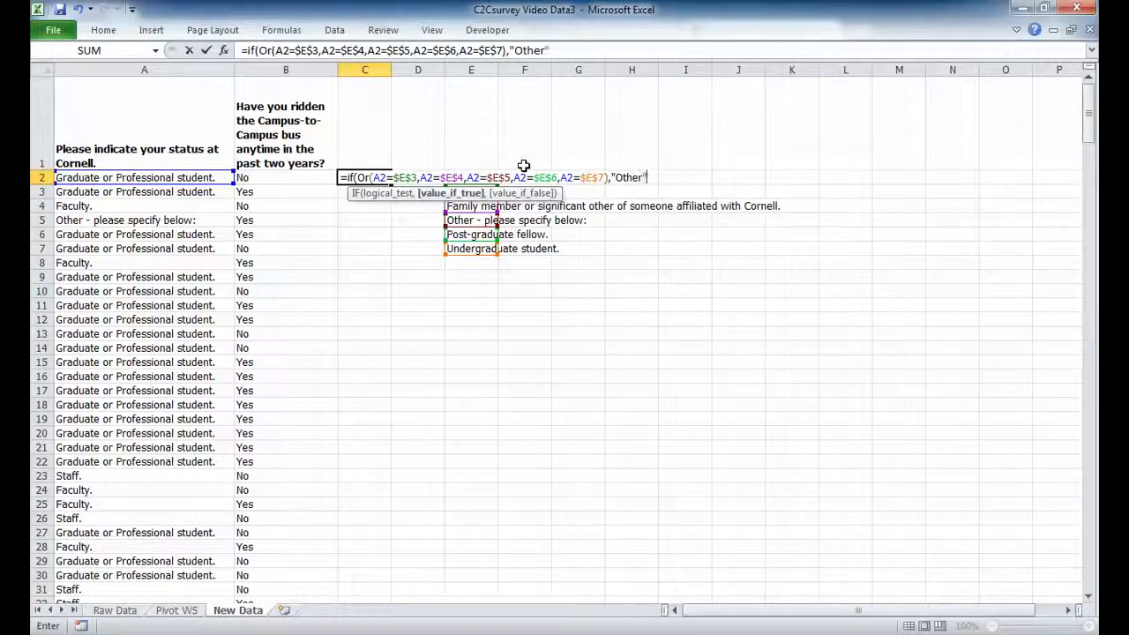
{"action": "type", "text": "\","}
{"action": "key", "text": "Left"}
{"action": "key", "text": "Left"}
{"action": "type", "text": ")"}
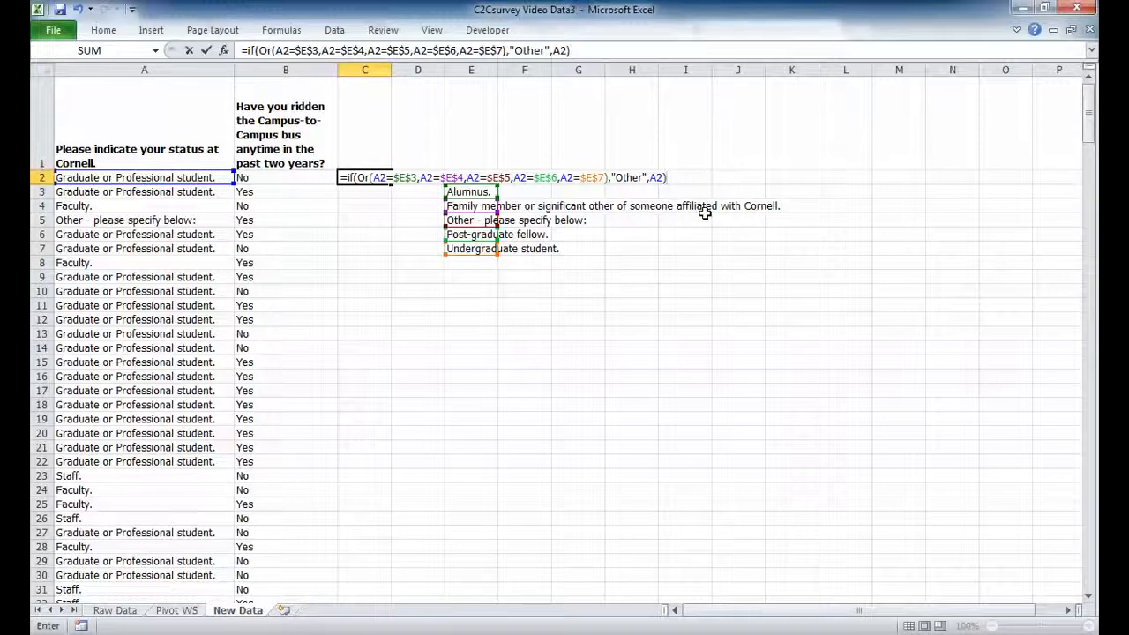
{"action": "key", "text": "Return"}
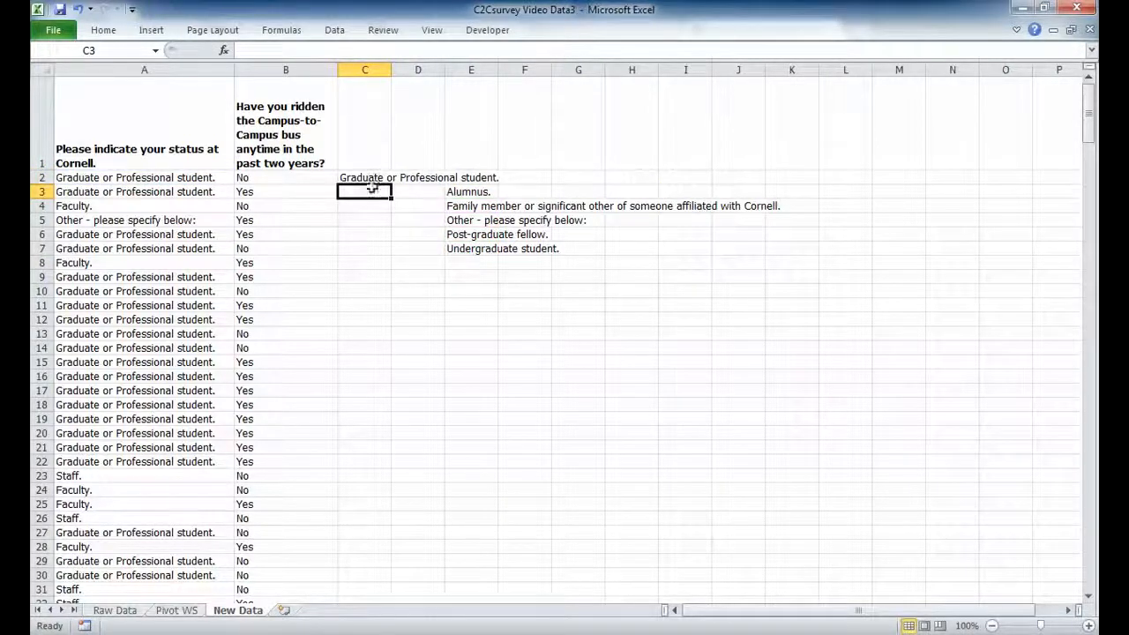
{"action": "left_click", "coordinate": [370, 177]}
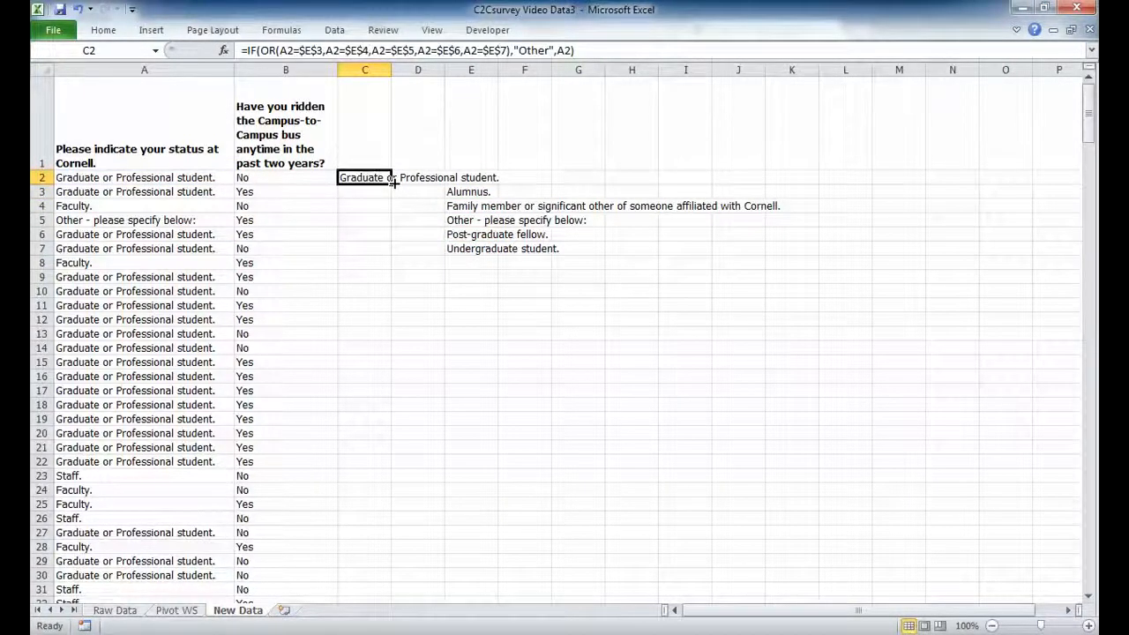
{"action": "double_click", "coordinate": [393, 183]}
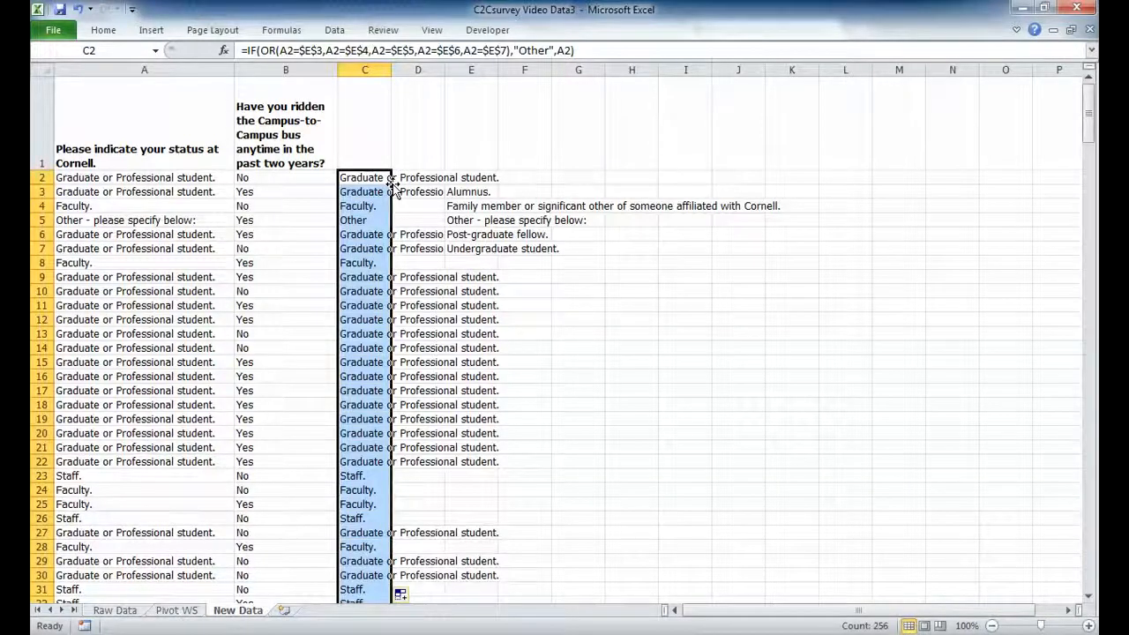
Step: Check the regrouped statuses in column C against column A down to the last data row
{"action": "key", "text": "Down"}
{"action": "key", "text": "Page_Down"}
{"action": "key", "text": "Page_Down"}
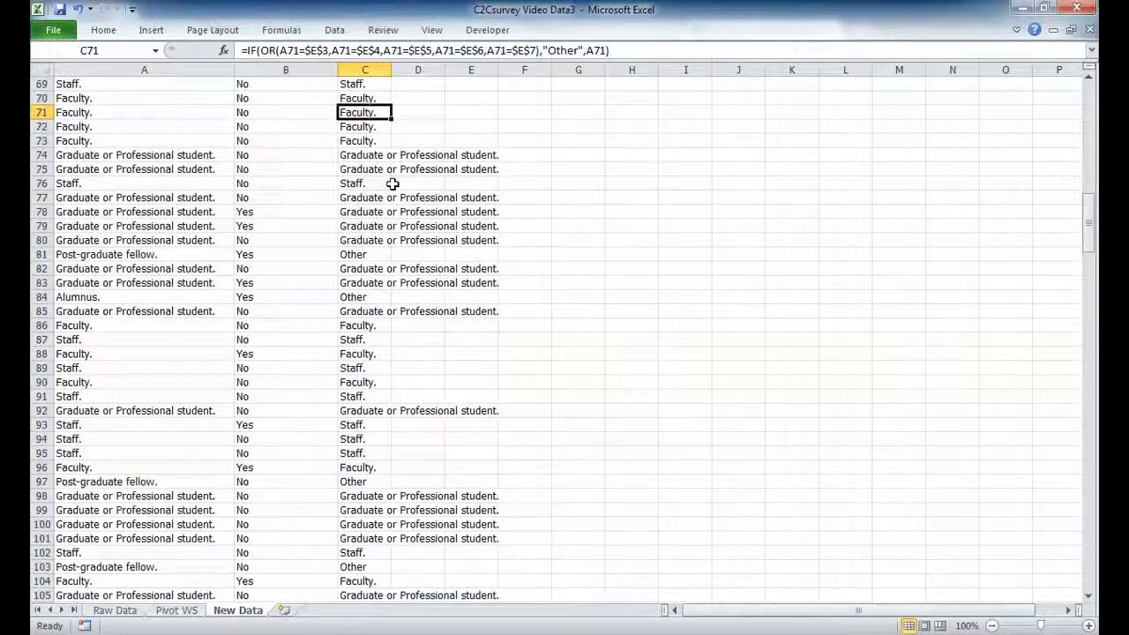
{"action": "key", "text": "ctrl+Down"}
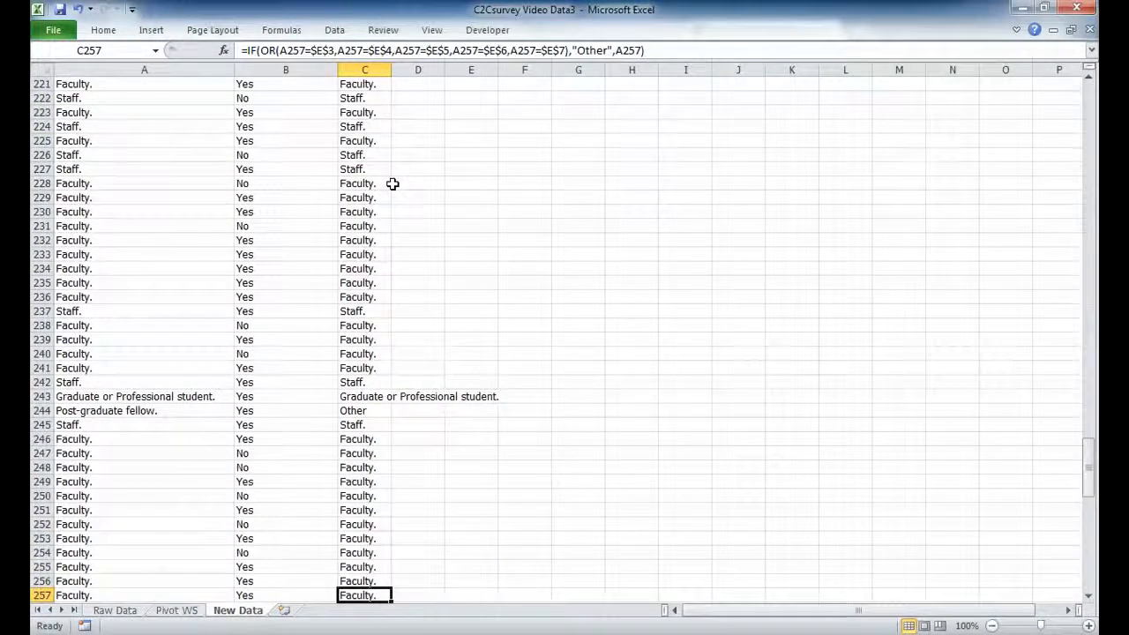
{"action": "key", "text": "Down"}
{"action": "key", "text": "Up"}
{"action": "key", "text": "ctrl+Up"}
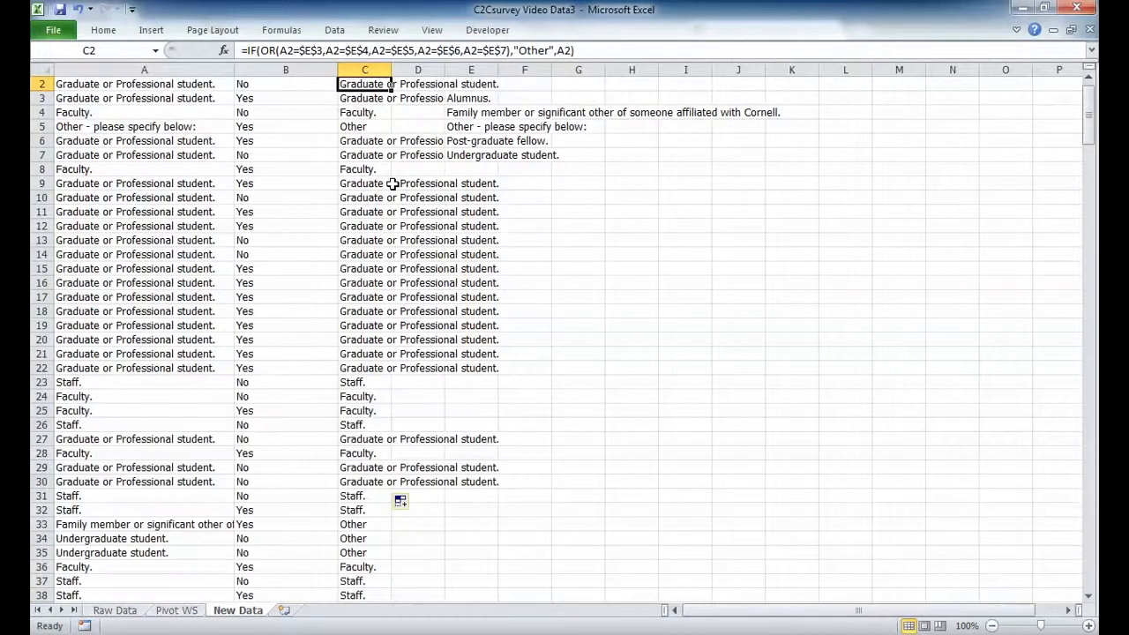
{"action": "key", "text": "Up"}
{"action": "key", "text": "Down"}
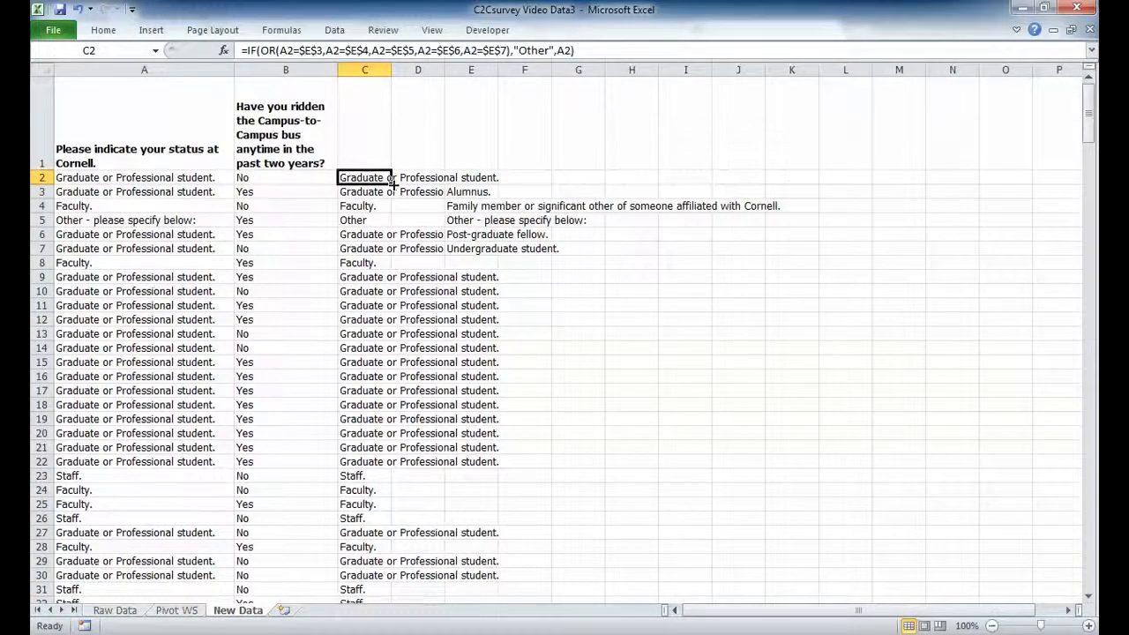
Step: Copy the formula results in C2:C257 and paste them as values over the original statuses starting at A2
{"action": "key", "text": "ctrl+shift+Down"}
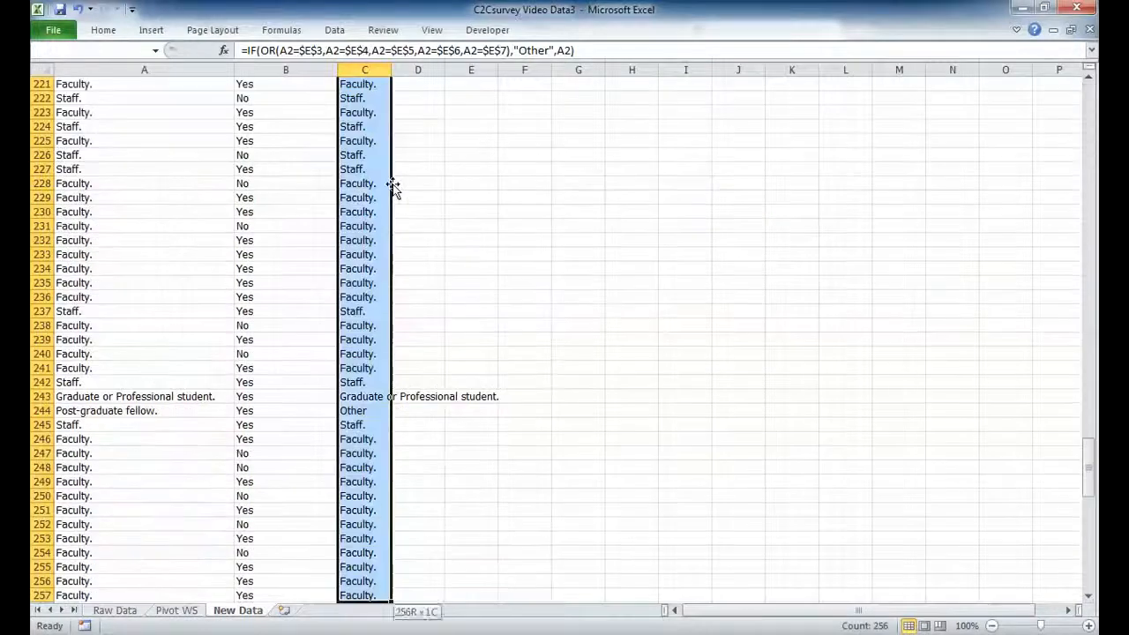
{"action": "key", "text": "ctrl+c"}
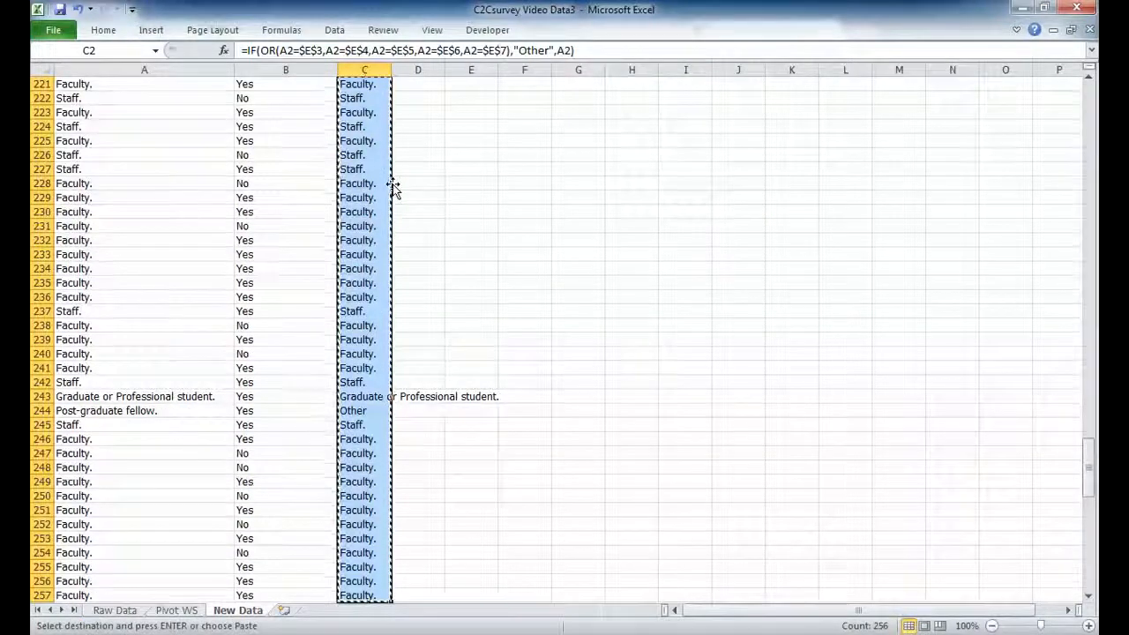
{"action": "key", "text": "Up"}
{"action": "key", "text": "Left"}
{"action": "key", "text": "Left"}
{"action": "key", "text": "Down"}
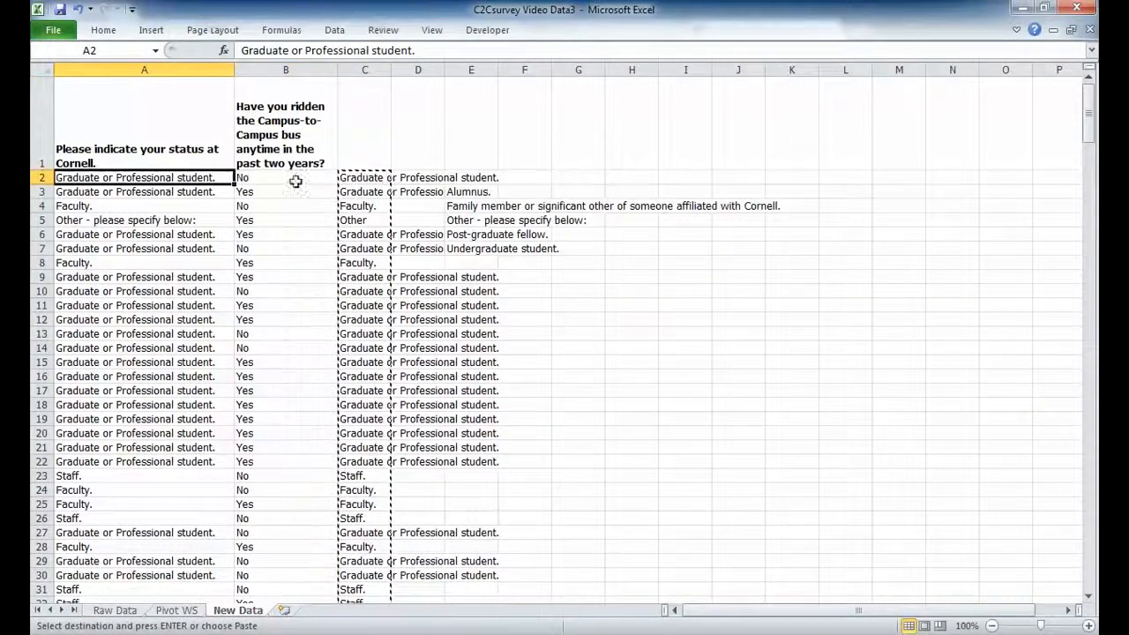
{"action": "right_click", "coordinate": [212, 179]}
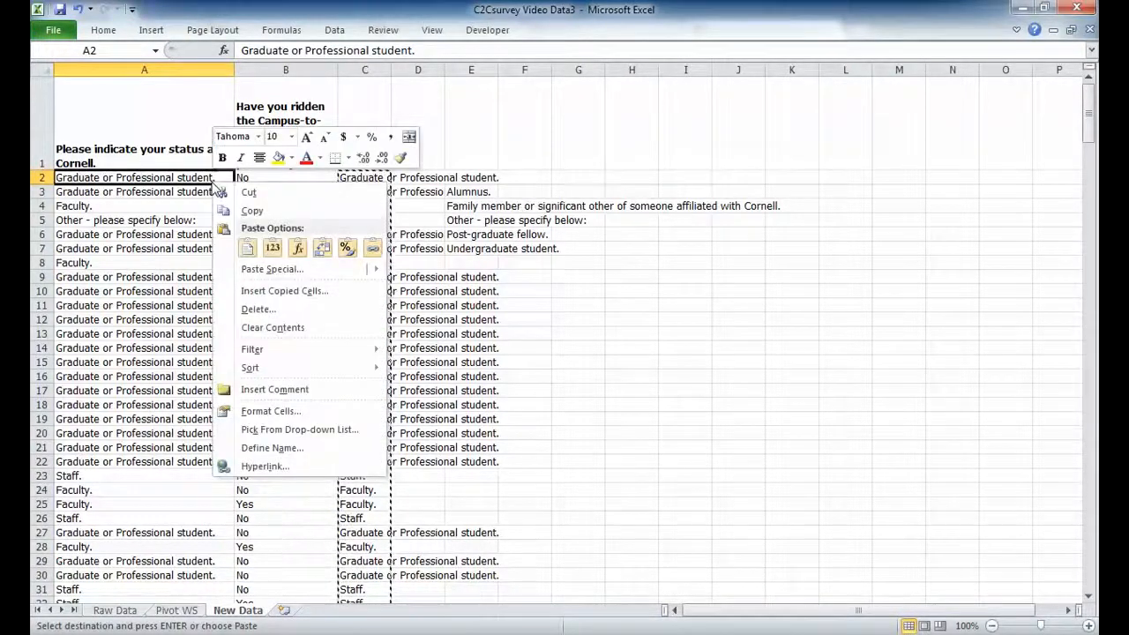
{"action": "left_click", "coordinate": [254, 194]}
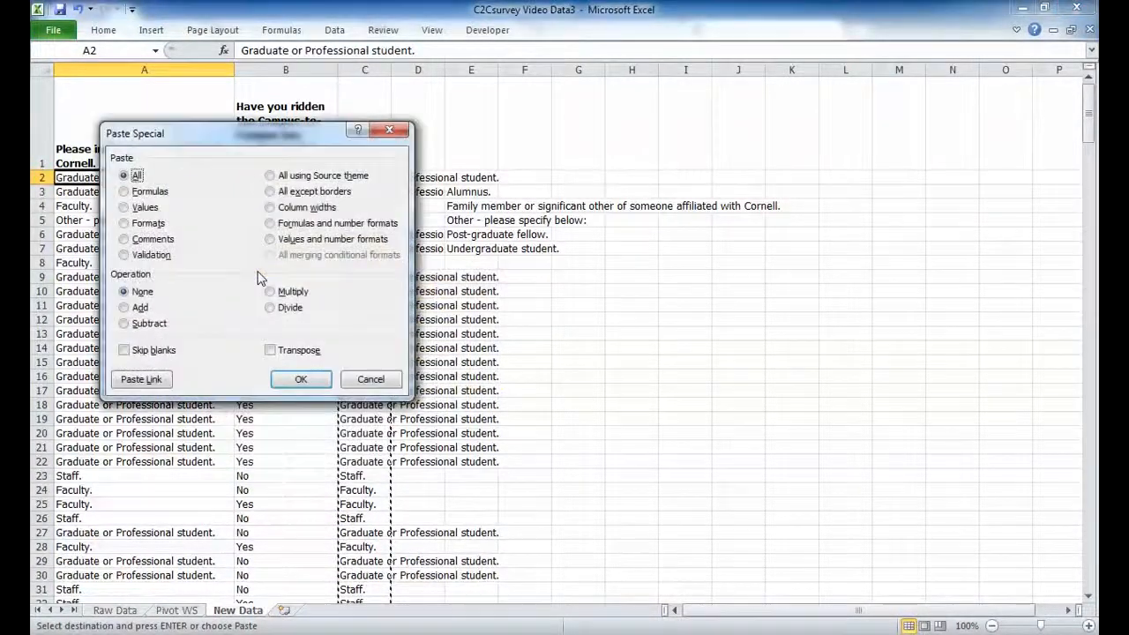
{"action": "left_click", "coordinate": [141, 209]}
{"action": "left_click", "coordinate": [302, 381]}
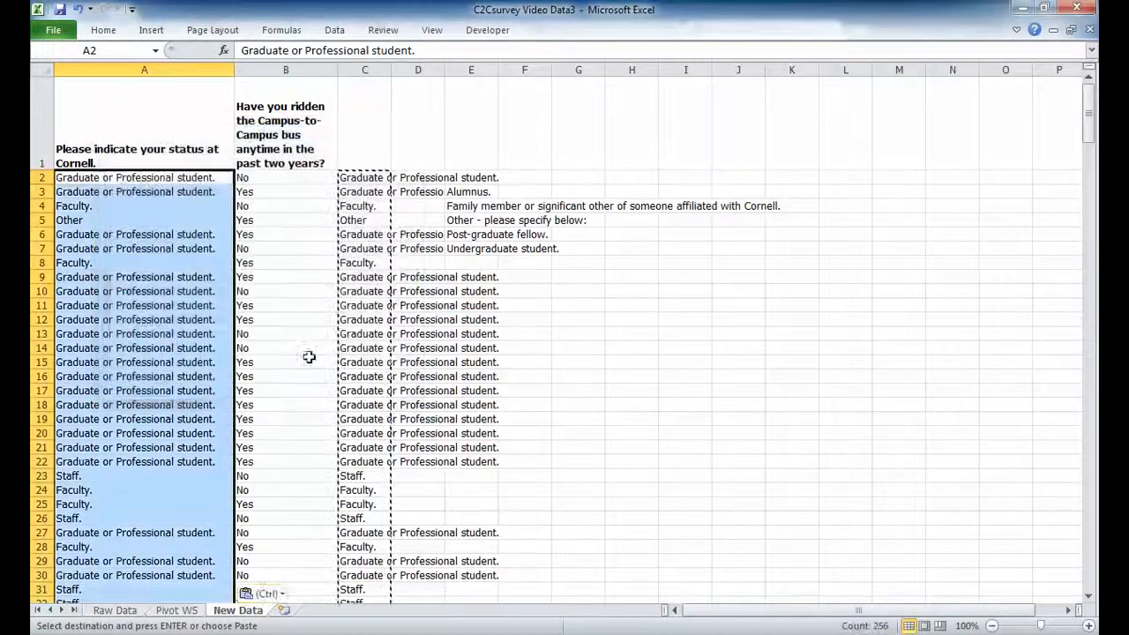
Step: Delete helper columns C through E from the New Data sheet
{"action": "left_click_drag", "start_coordinate": [368, 70], "coordinate": [460, 74]}
{"action": "right_click", "coordinate": [461, 74]}
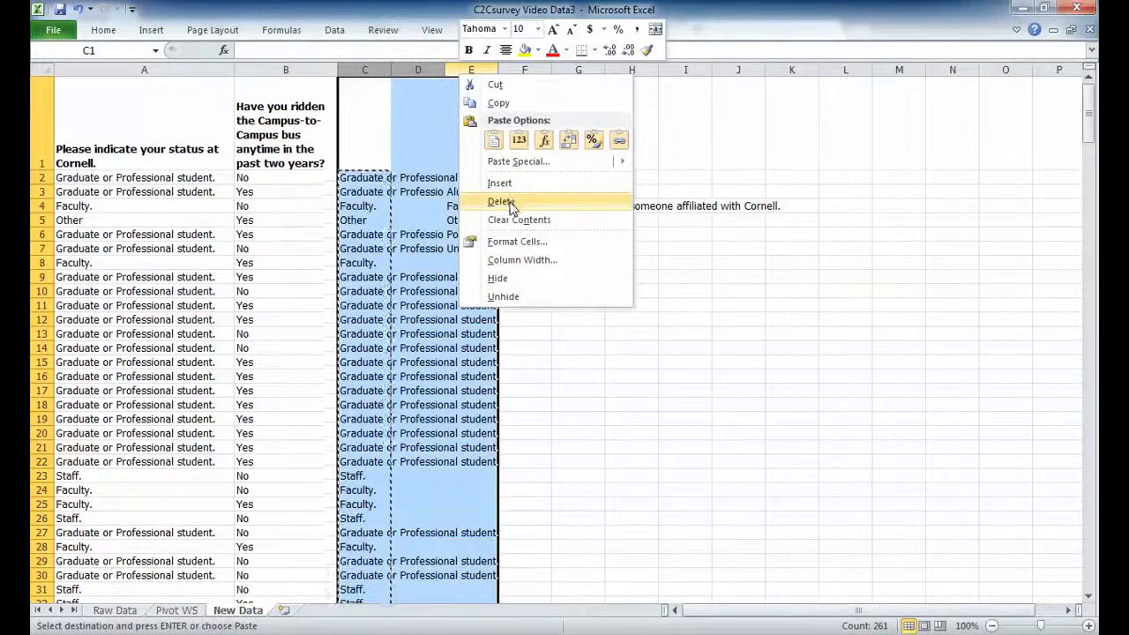
{"action": "left_click", "coordinate": [499, 202]}
{"action": "left_click", "coordinate": [175, 192]}
{"action": "left_click", "coordinate": [175, 180]}
{"action": "left_click", "coordinate": [174, 190]}
{"action": "left_click", "coordinate": [175, 180]}
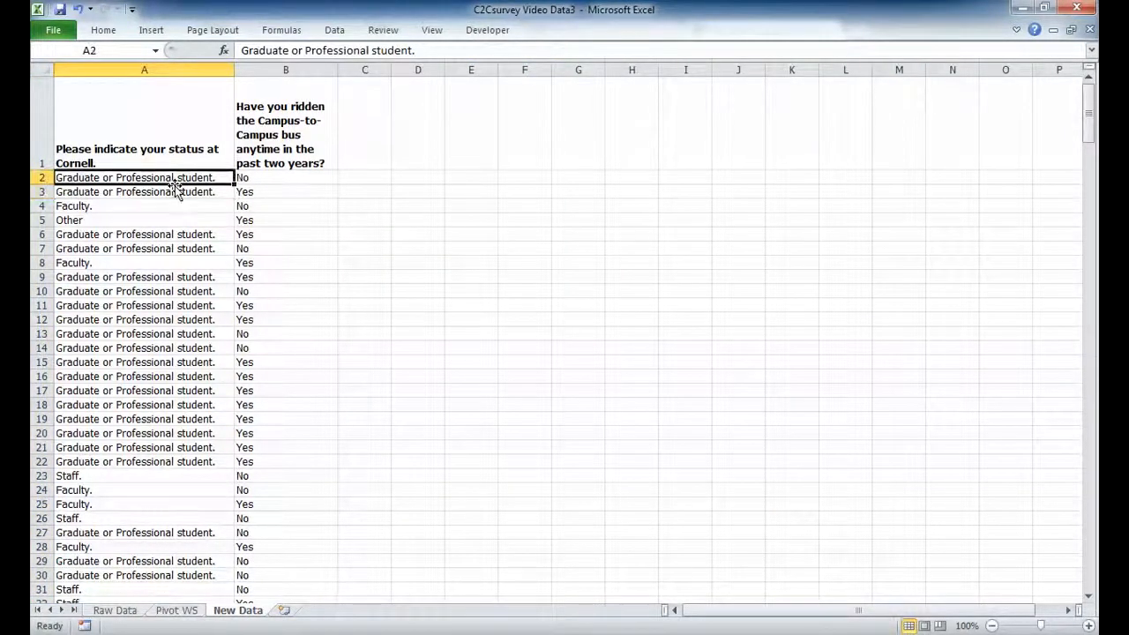
Step: Refresh all data for the PivotTable on the Pivot WS sheet to apply the regrouped statuses
{"action": "left_click", "coordinate": [189, 610]}
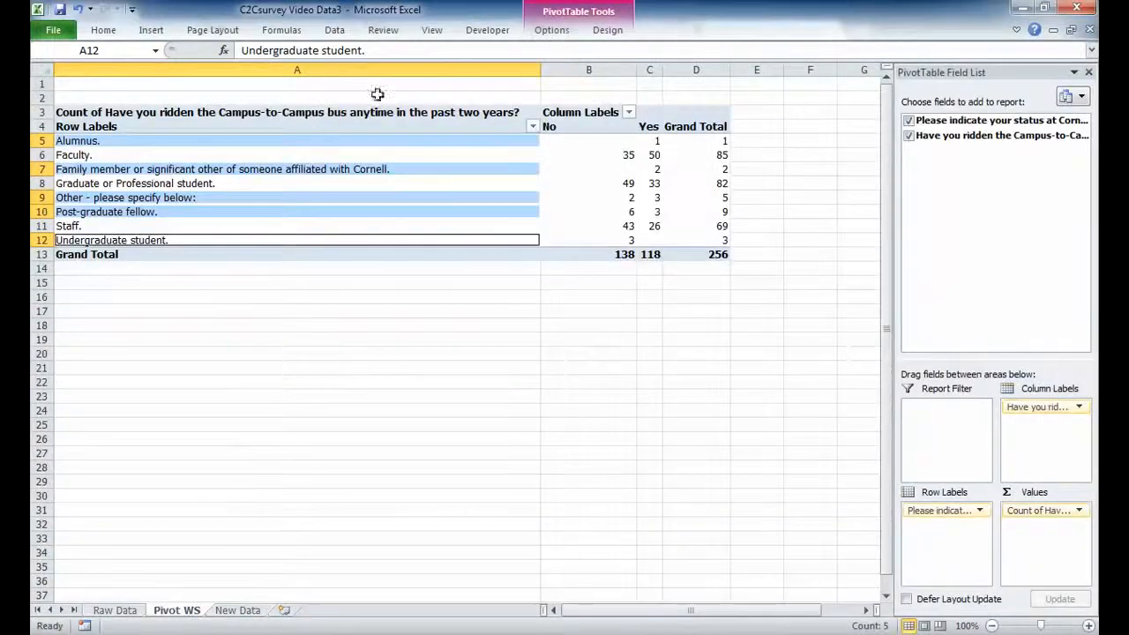
{"action": "left_click", "coordinate": [559, 28]}
{"action": "left_click", "coordinate": [441, 85]}
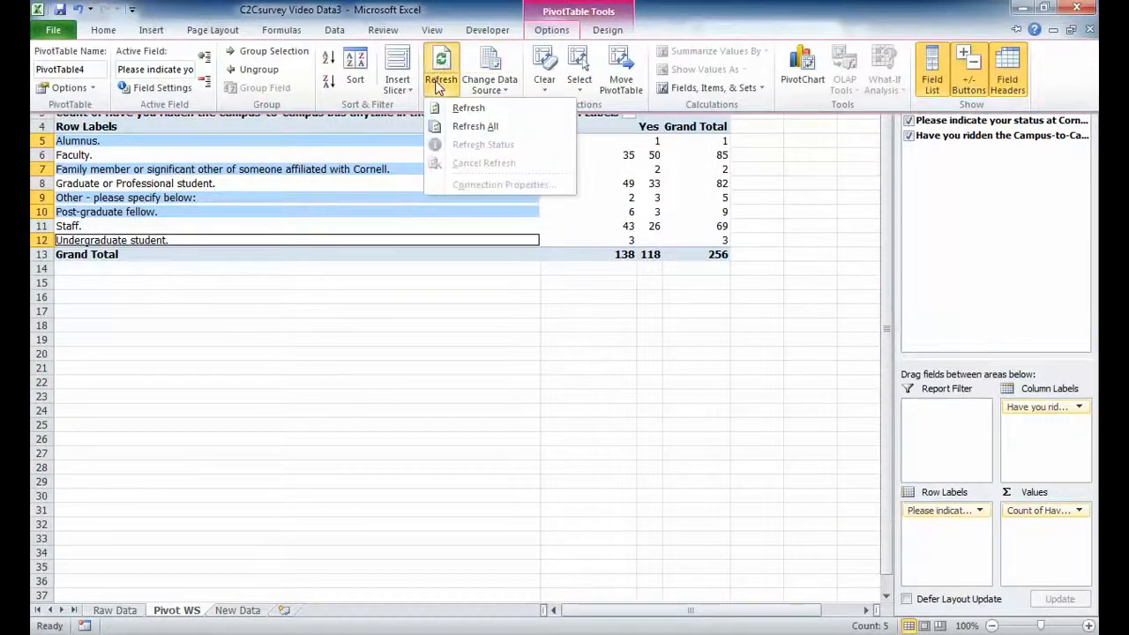
{"action": "left_click", "coordinate": [452, 128]}
{"action": "key", "text": "Up"}
{"action": "key", "text": "Up"}
{"action": "key", "text": "Up"}
{"action": "key", "text": "Up"}
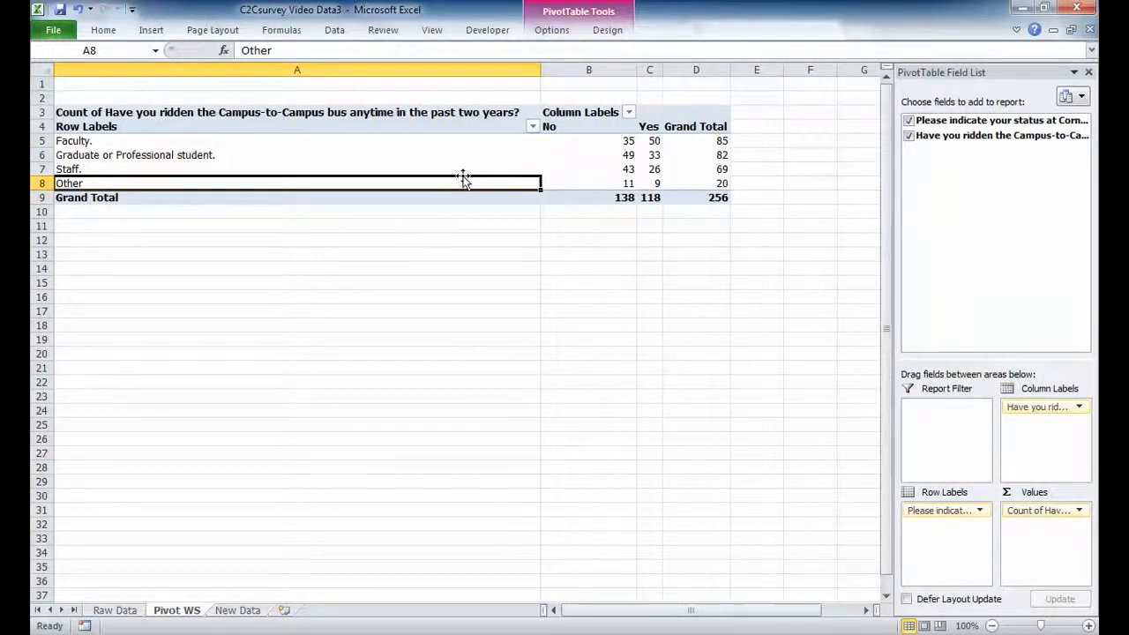
Step: Examine the No and Yes counts for each status in the refreshed PivotTable
{"action": "left_click", "coordinate": [658, 157]}
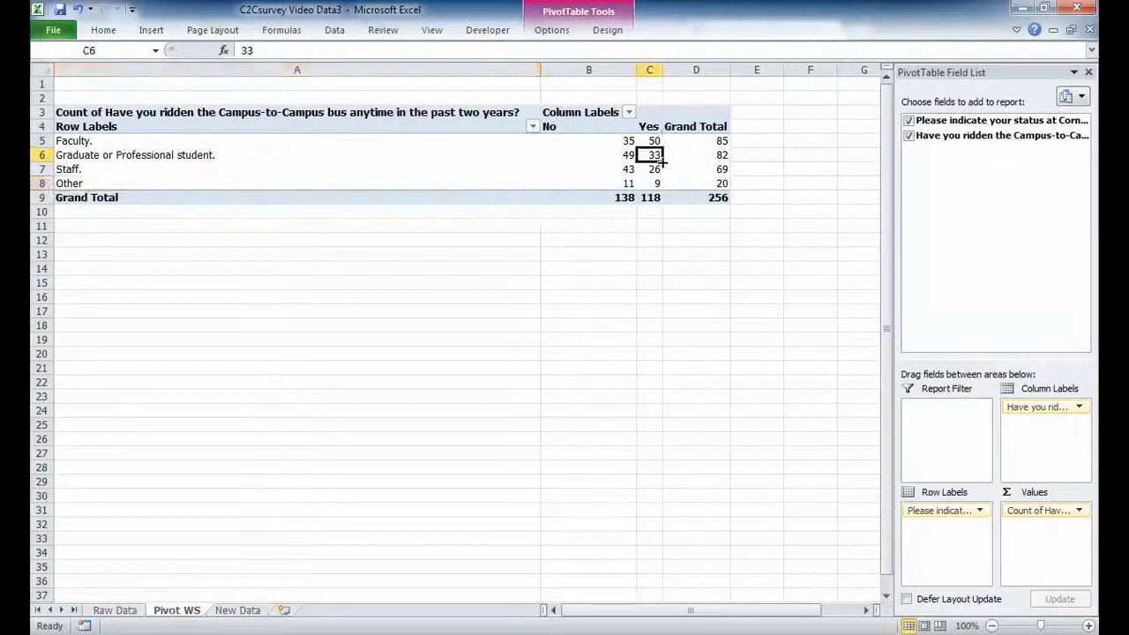
{"action": "key", "text": "Down"}
{"action": "key", "text": "Down"}
{"action": "key", "text": "Left"}
{"action": "key", "text": "Up"}
{"action": "key", "text": "Up"}
{"action": "key", "text": "Right"}
{"action": "key", "text": "Down"}
{"action": "key", "text": "Left"}
{"action": "key", "text": "Up"}
Step: Copy the whole PivotTable, A3:D9, and paste it as values at A13
{"action": "left_click_drag", "start_coordinate": [156, 112], "coordinate": [699, 194]}
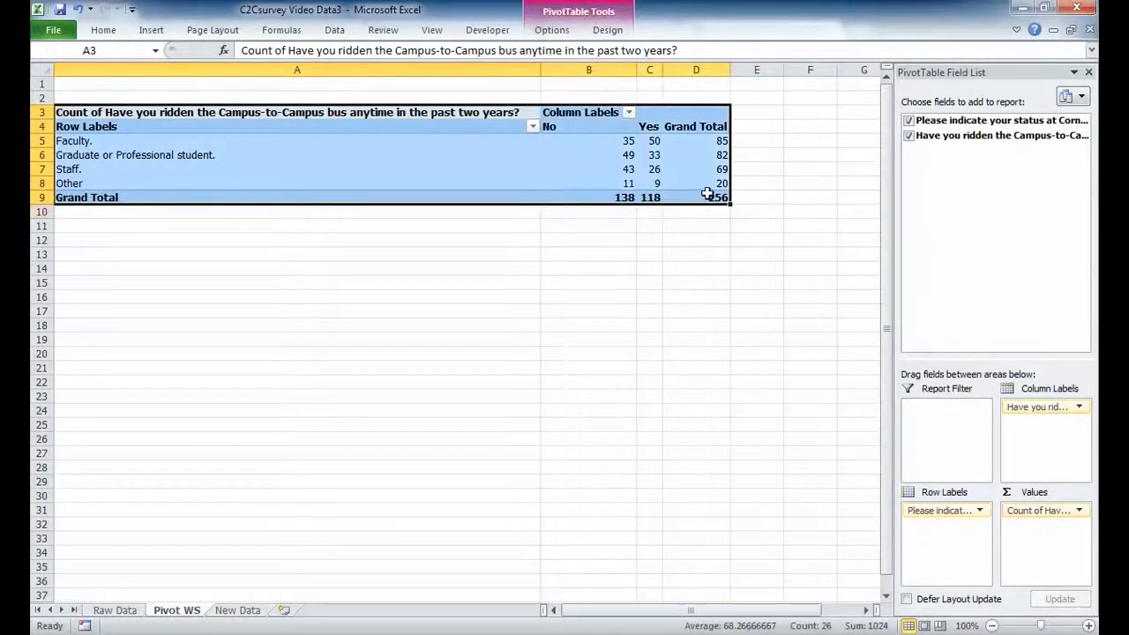
{"action": "key", "text": "ctrl+c"}
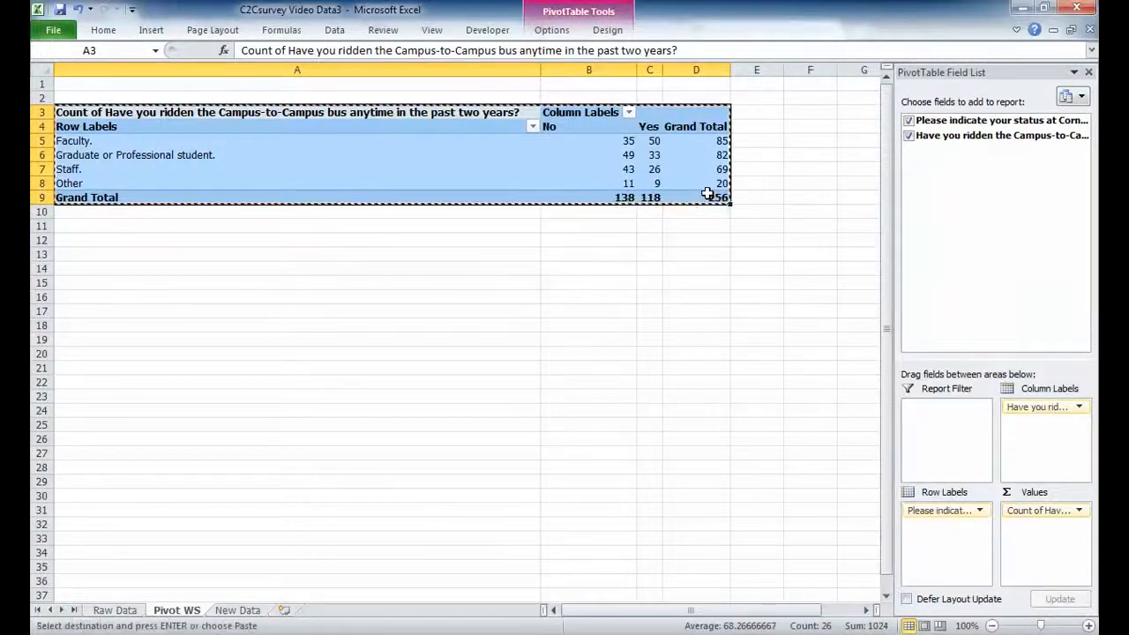
{"action": "left_click", "coordinate": [257, 257]}
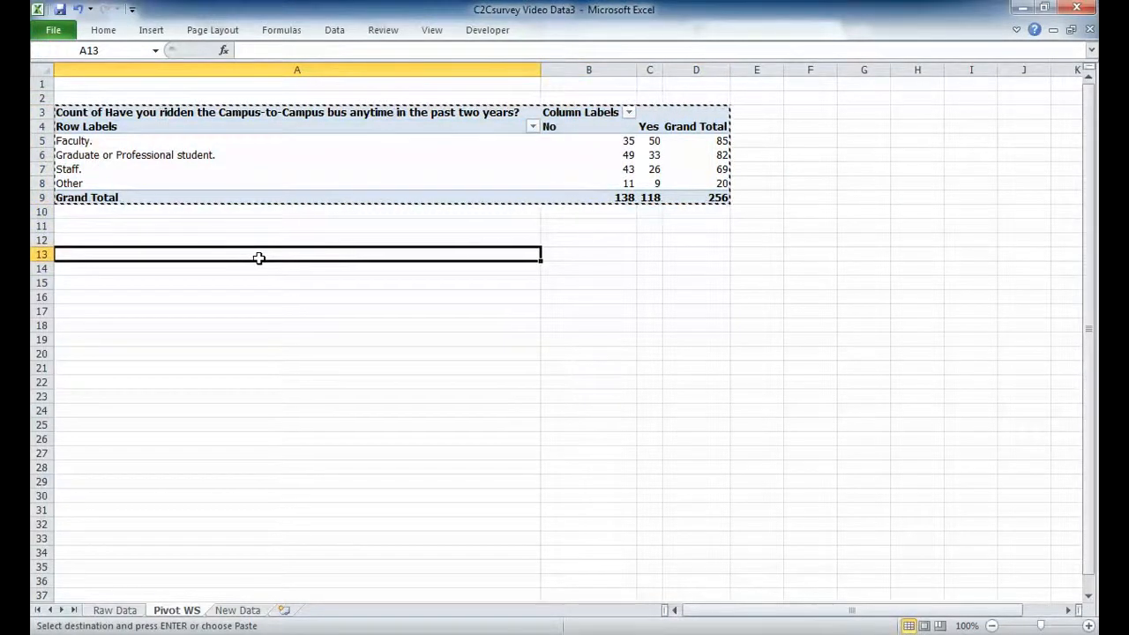
{"action": "key", "text": "ctrl+alt+v"}
{"action": "double_click", "coordinate": [337, 354]}
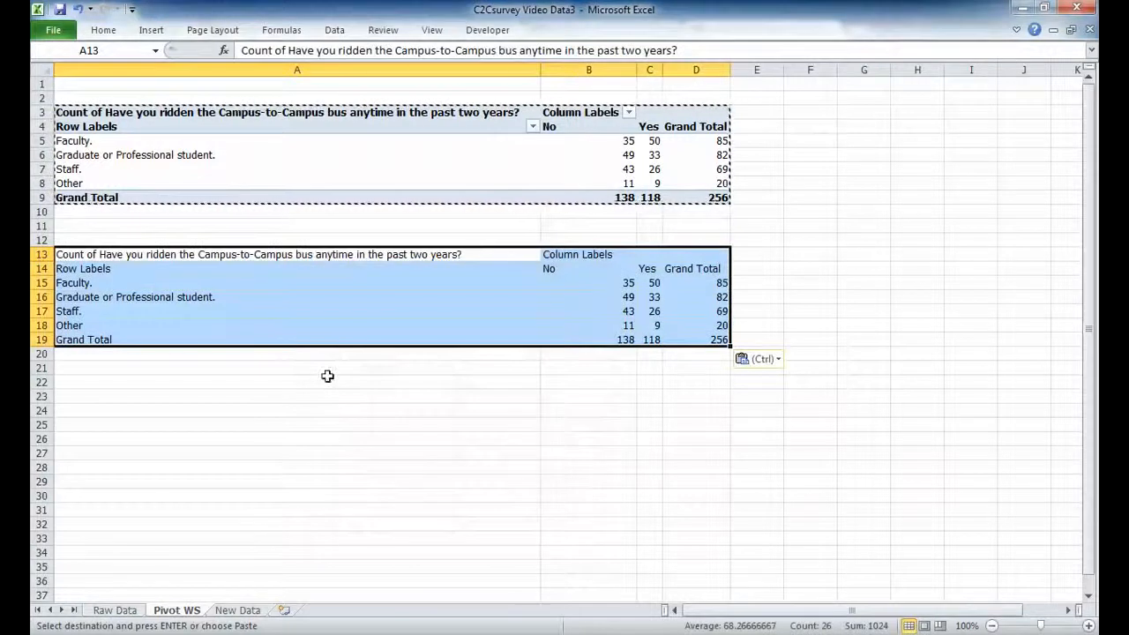
Step: Paste a second values-only copy of the PivotTable at A23
{"action": "left_click", "coordinate": [261, 394]}
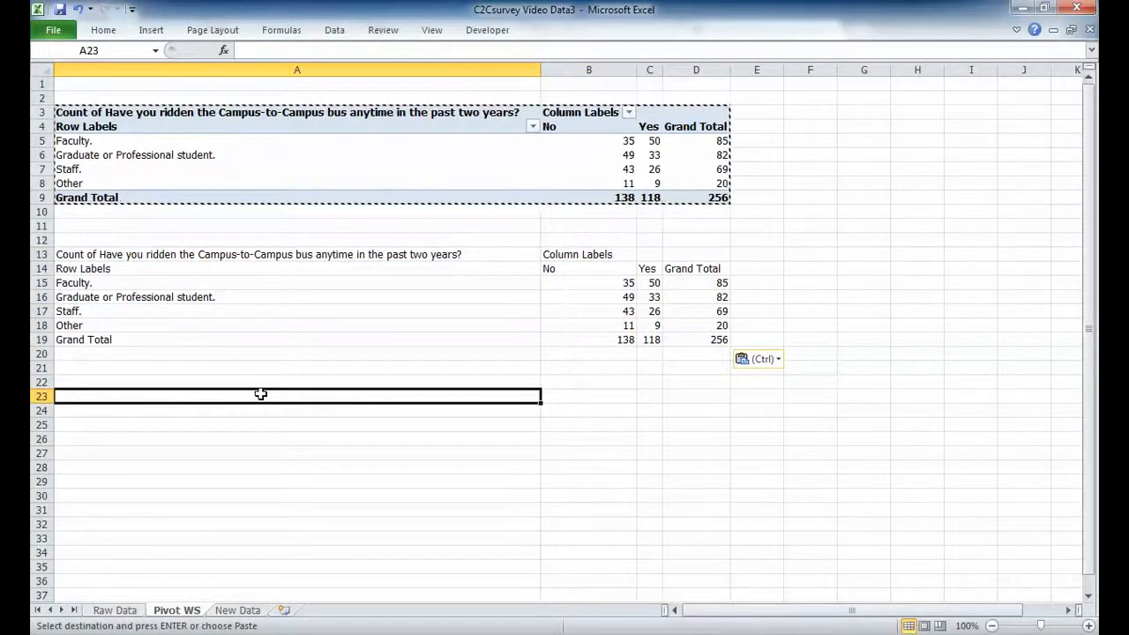
{"action": "key", "text": "ctrl+alt+v"}
{"action": "left_click", "coordinate": [328, 355]}
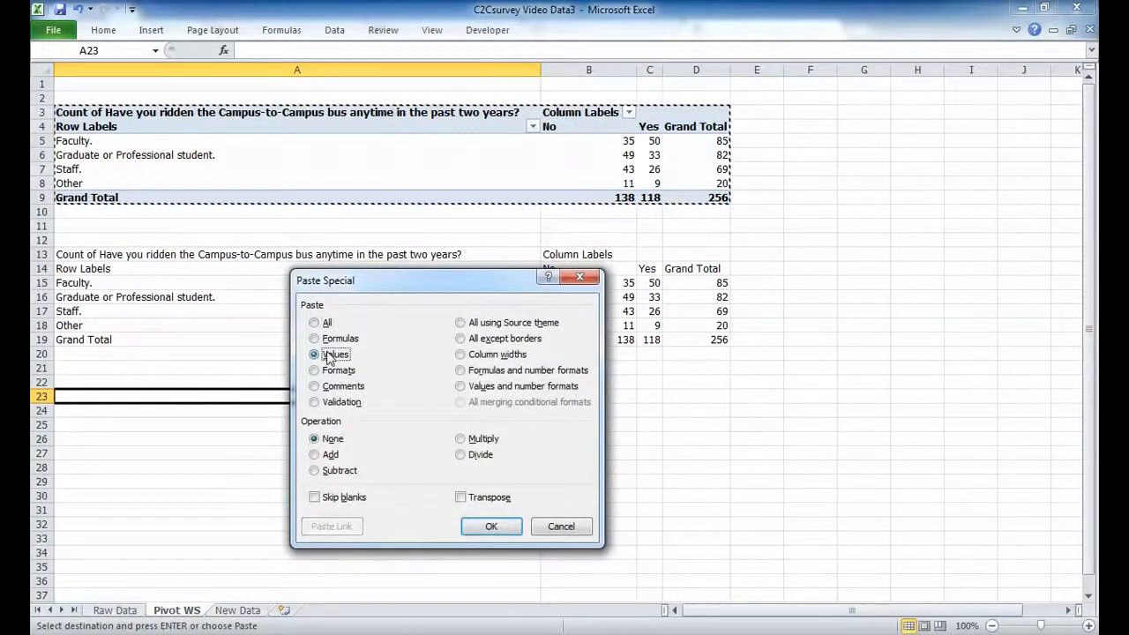
{"action": "key", "text": "Return"}
{"action": "left_click", "coordinate": [380, 479]}
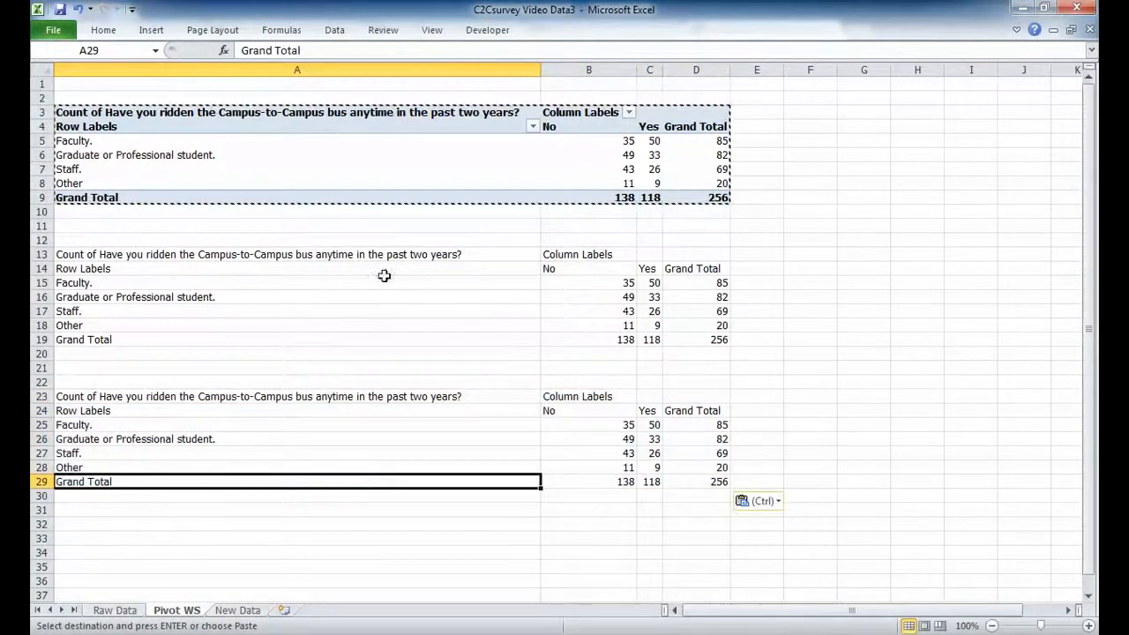
Step: Clear the No and Yes counts in B25:C28 of the second pasted table, keeping its totals
{"action": "left_click", "coordinate": [575, 282]}
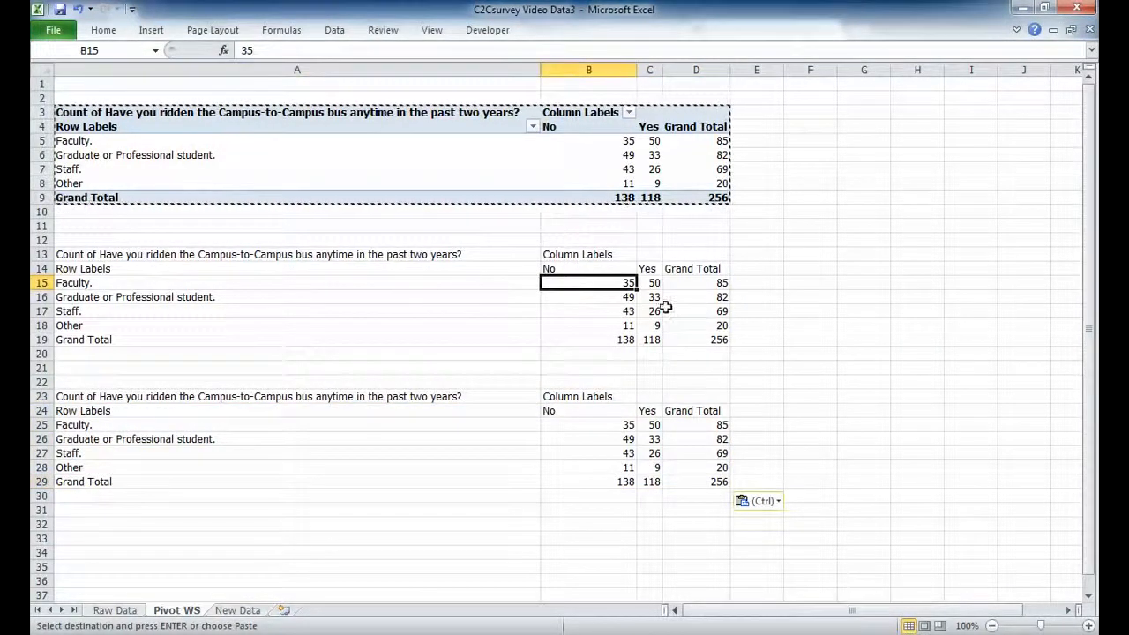
{"action": "left_click", "coordinate": [609, 465]}
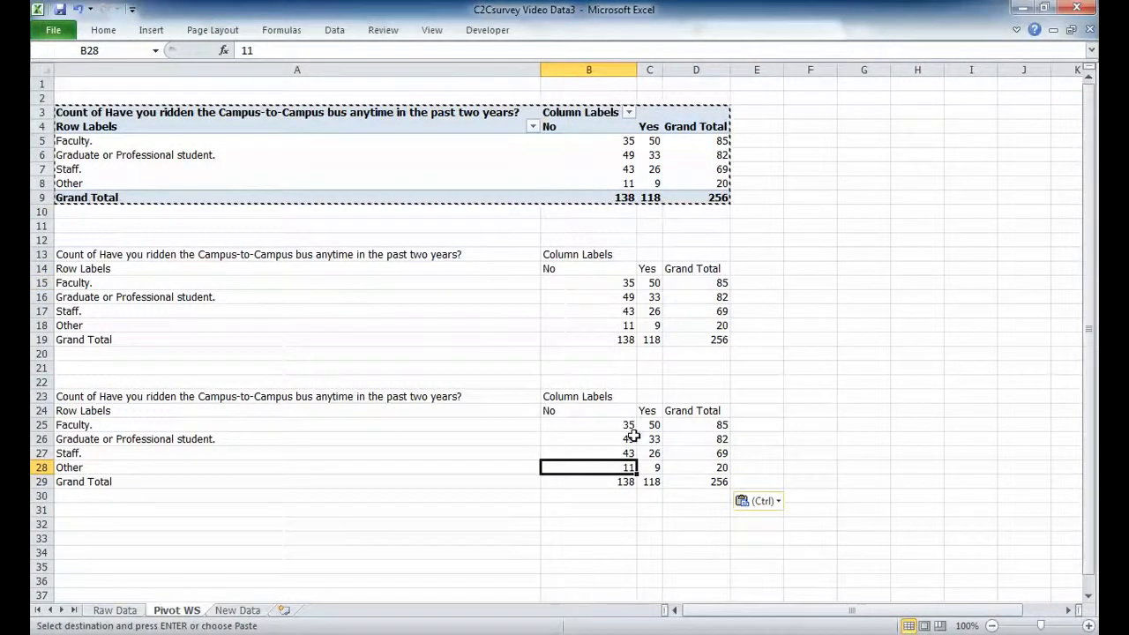
{"action": "left_click", "coordinate": [610, 427]}
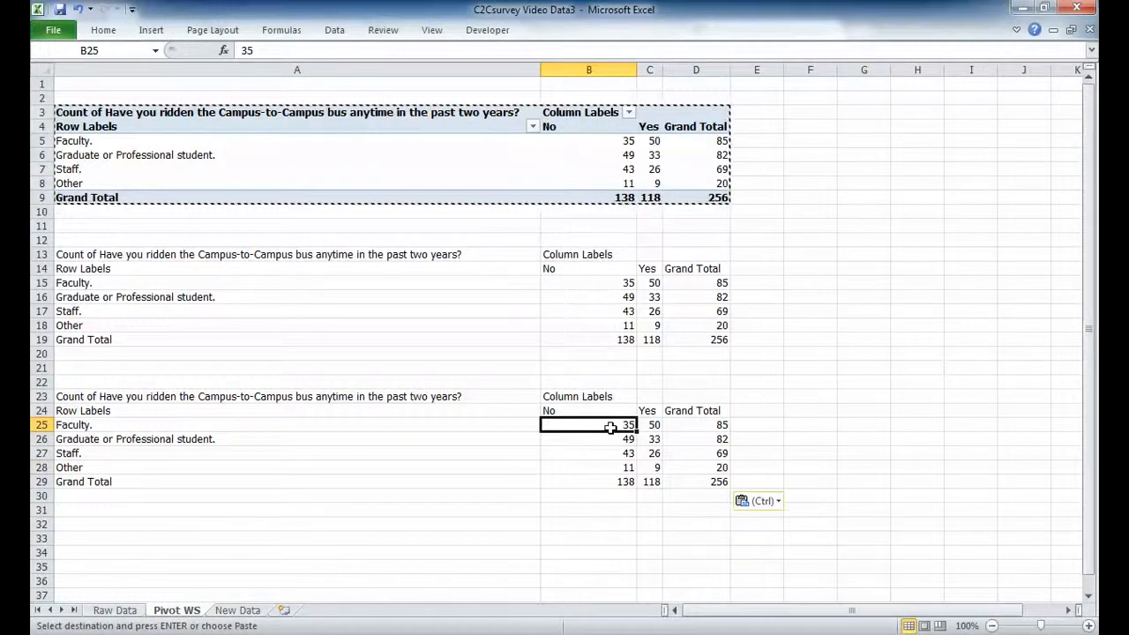
{"action": "left_click_drag", "start_coordinate": [610, 427], "coordinate": [664, 470]}
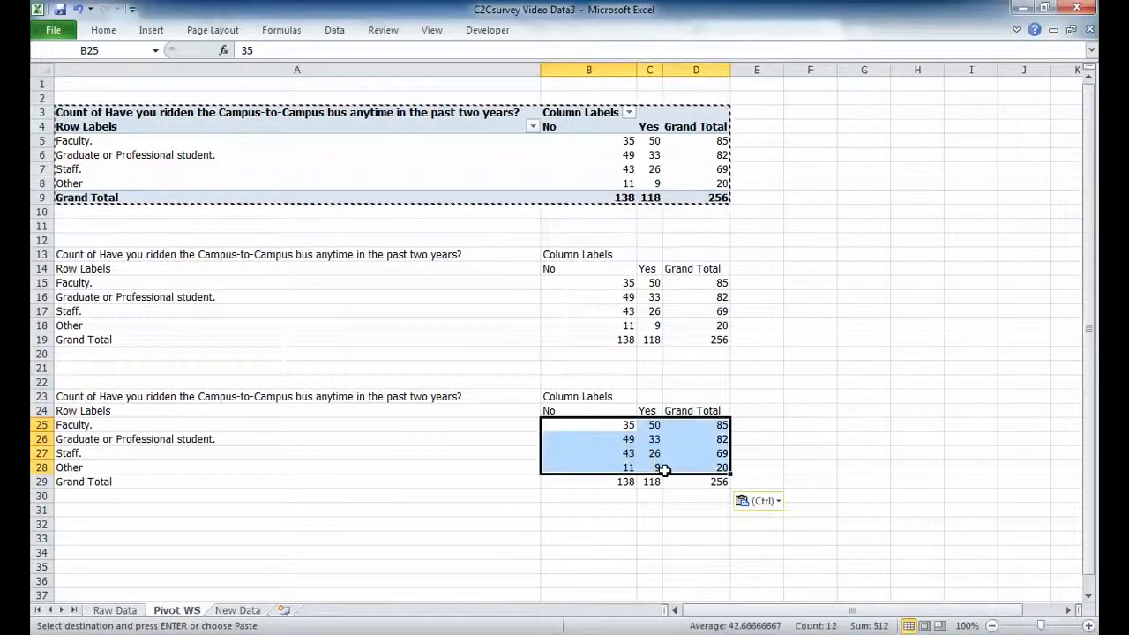
{"action": "left_click", "coordinate": [664, 470]}
{"action": "left_click", "coordinate": [614, 433], "text": "shift"}
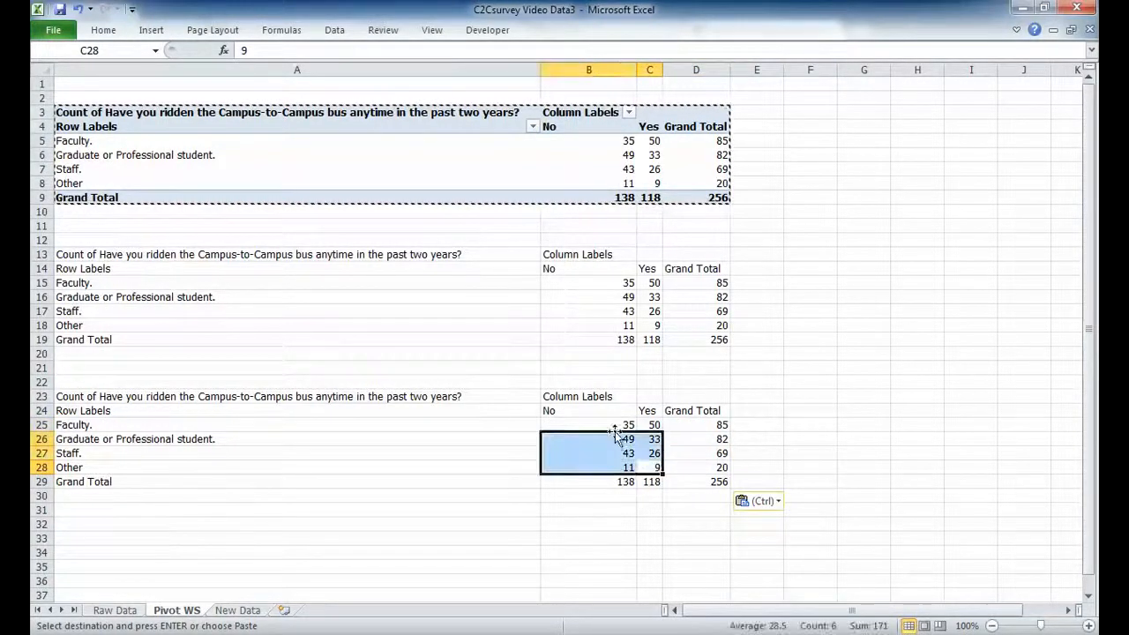
{"action": "left_click", "coordinate": [614, 427], "text": "shift"}
{"action": "right_click", "coordinate": [614, 431]}
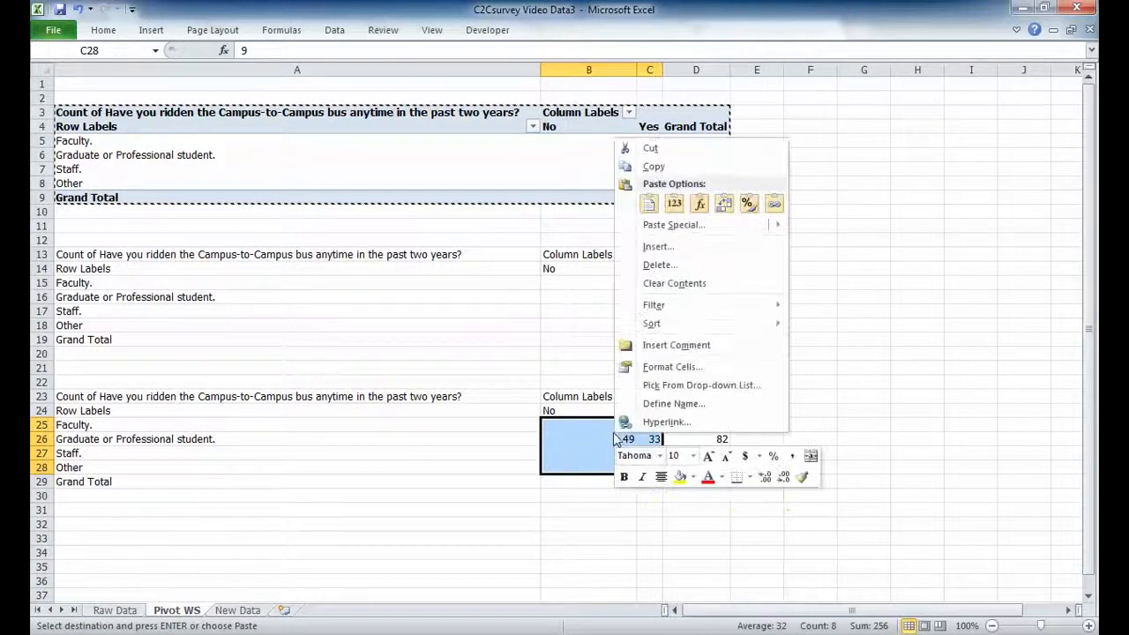
{"action": "left_click", "coordinate": [687, 282]}
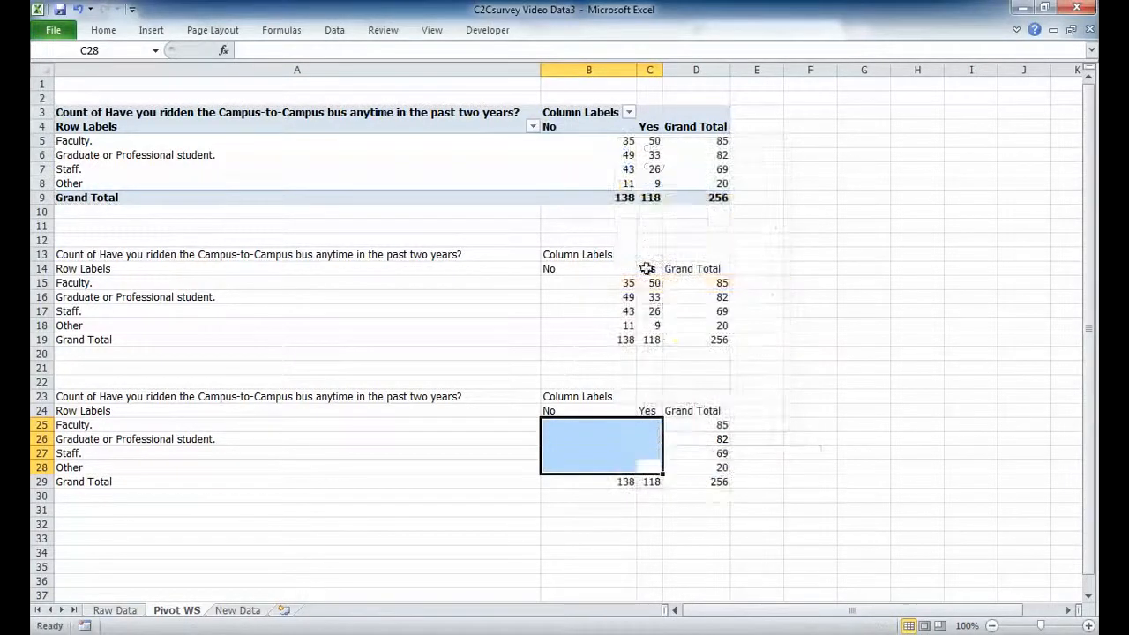
Step: Apply an outside border around the emptied No and Yes cells, B25:C28, in the third table
{"action": "left_click", "coordinate": [104, 30]}
{"action": "left_click", "coordinate": [256, 82]}
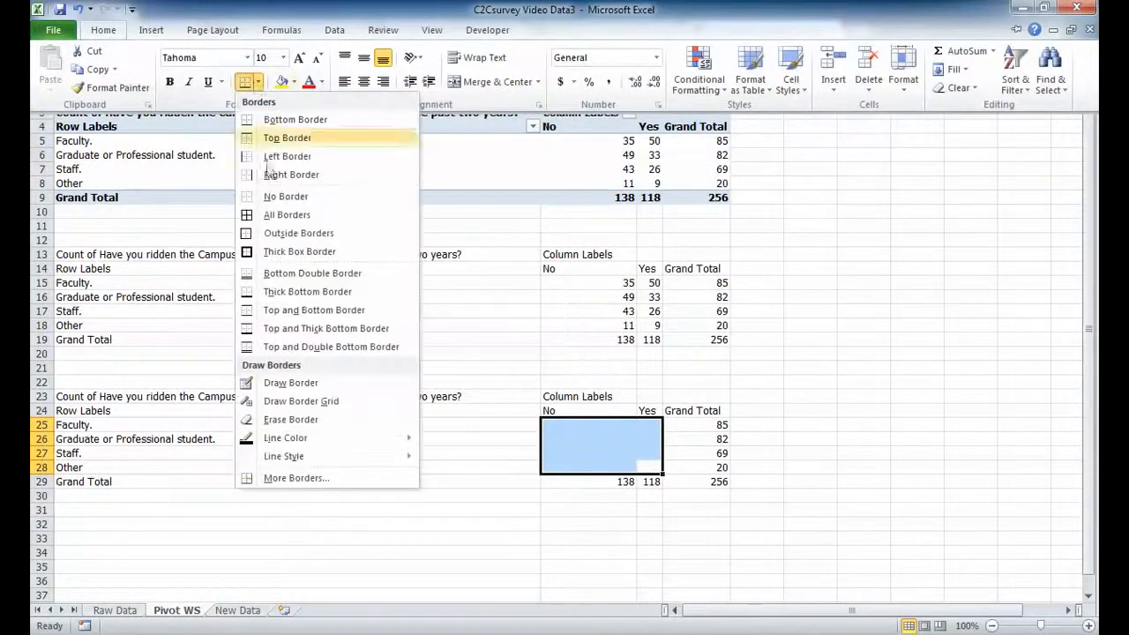
{"action": "left_click", "coordinate": [318, 233]}
{"action": "left_click", "coordinate": [374, 438]}
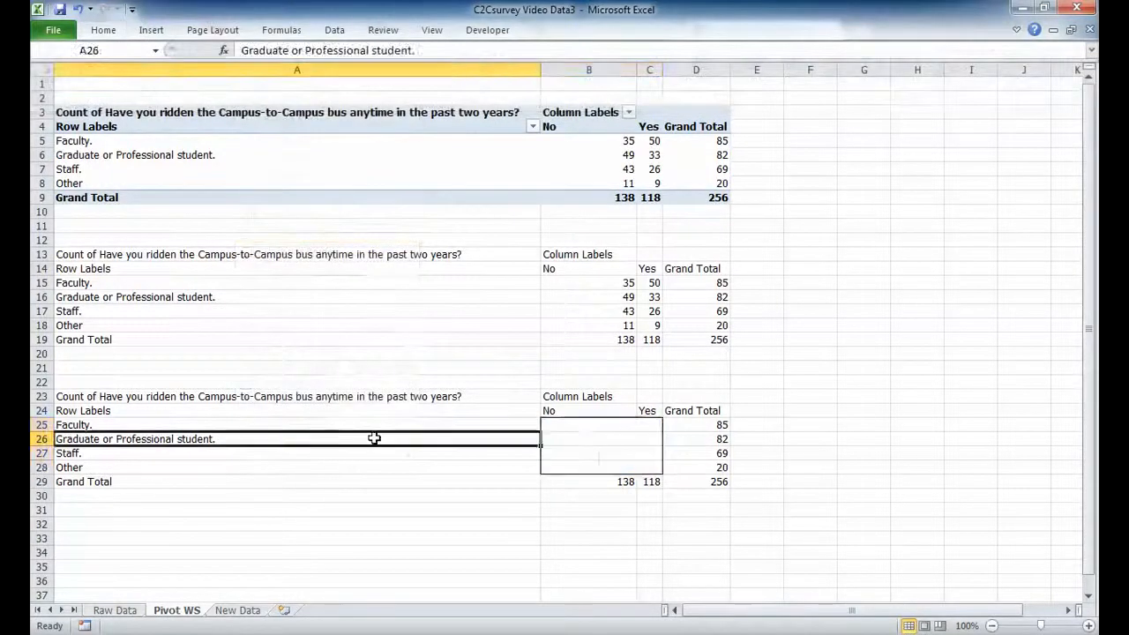
Step: Enter the expected-count formula =B29*D25/D29 in B25 for Faculty respondents answering No
{"action": "left_click", "coordinate": [577, 428]}
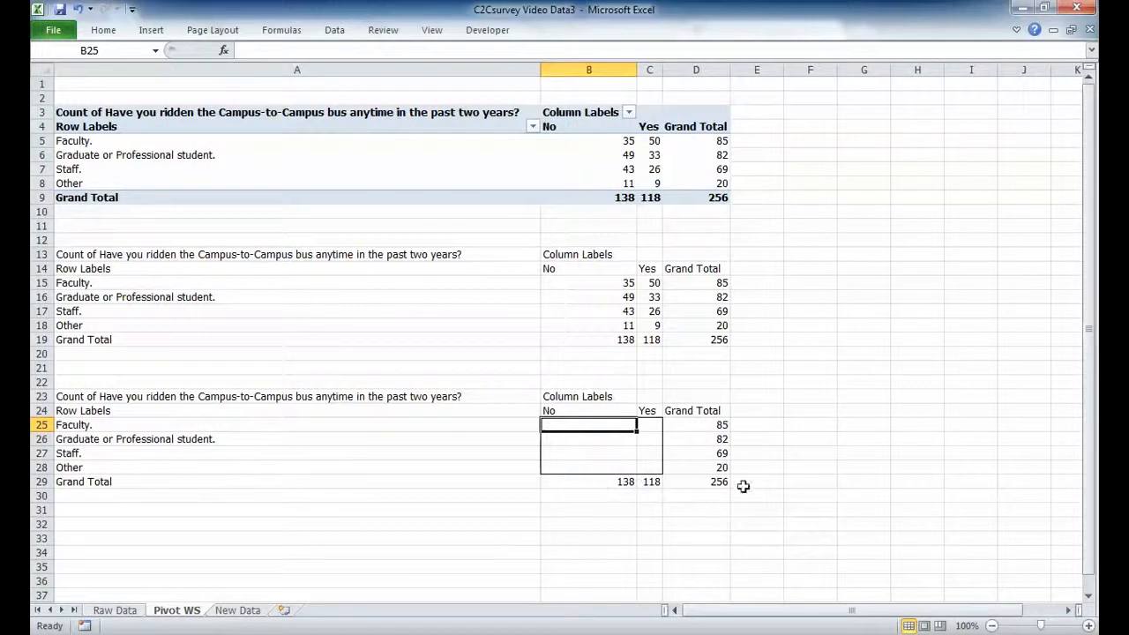
{"action": "type", "text": "="}
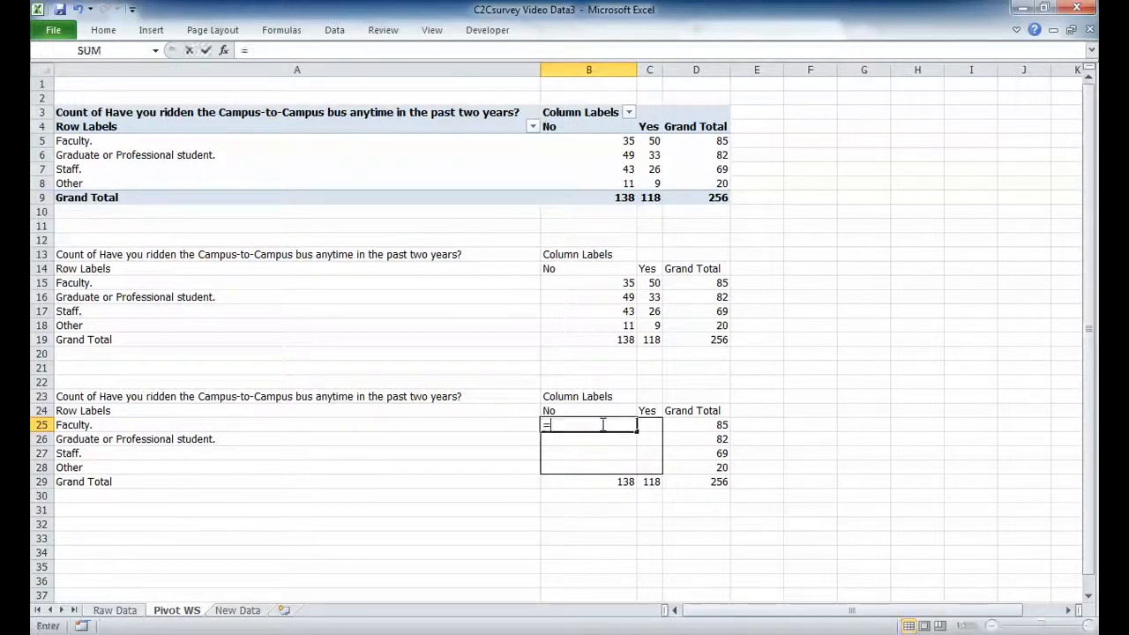
{"action": "left_click", "coordinate": [621, 480]}
{"action": "type", "text": "*"}
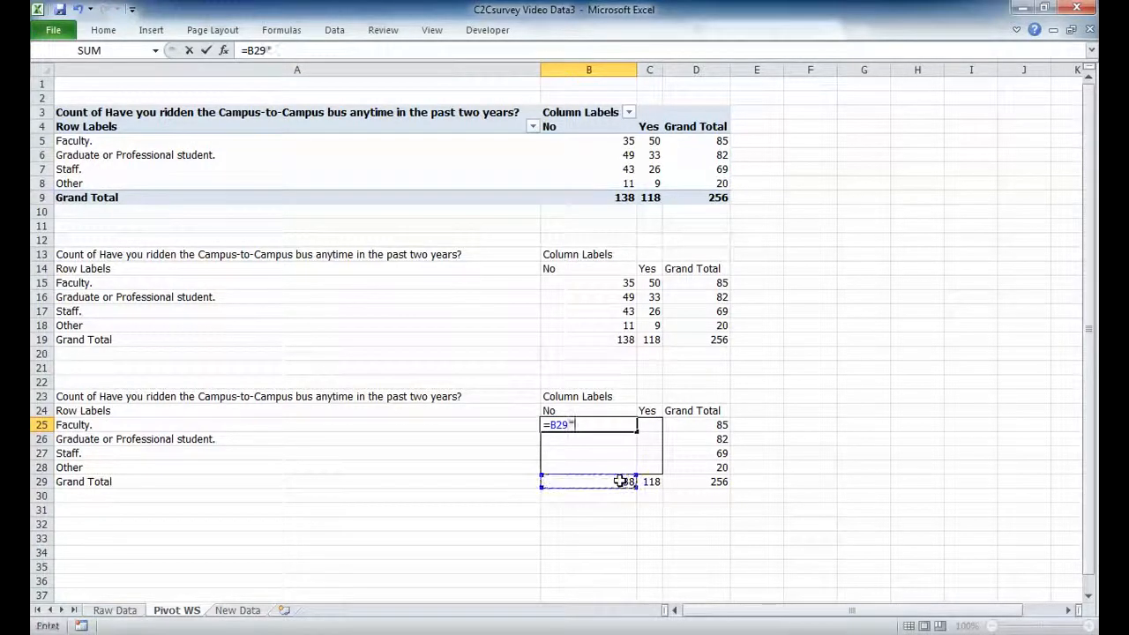
{"action": "left_click", "coordinate": [711, 424]}
{"action": "type", "text": "/"}
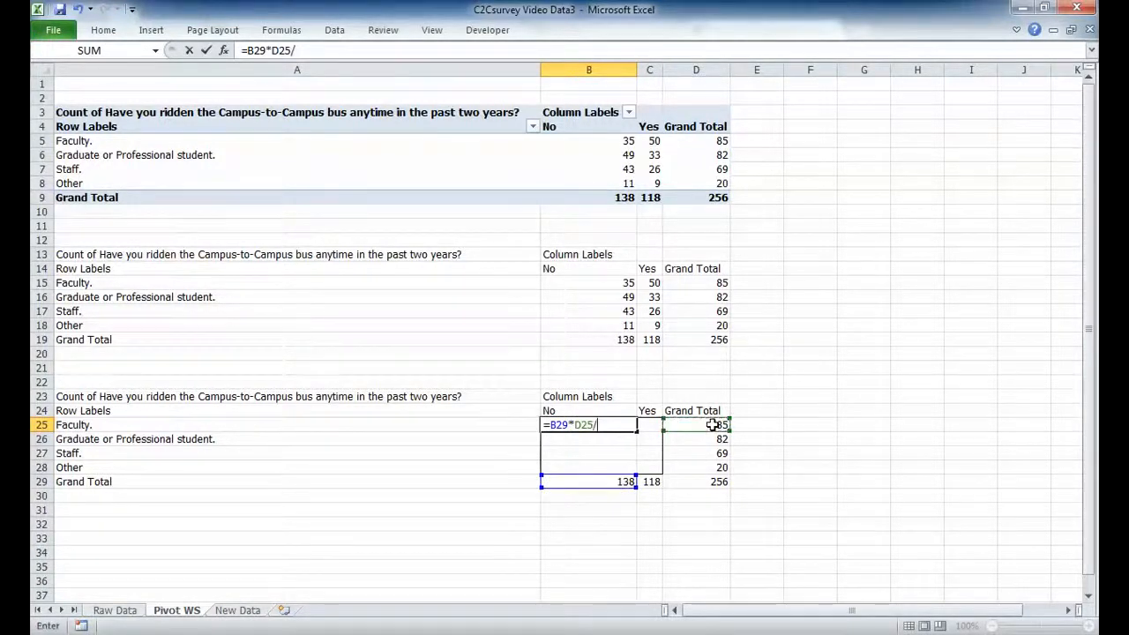
{"action": "left_click", "coordinate": [718, 480]}
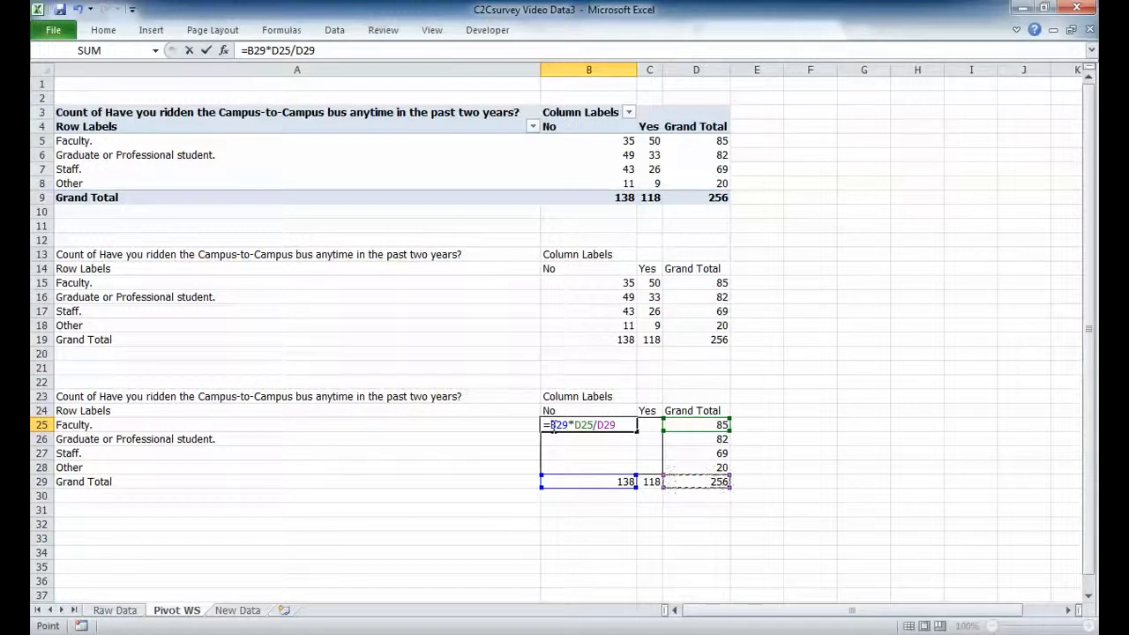
{"action": "key", "text": "Return"}
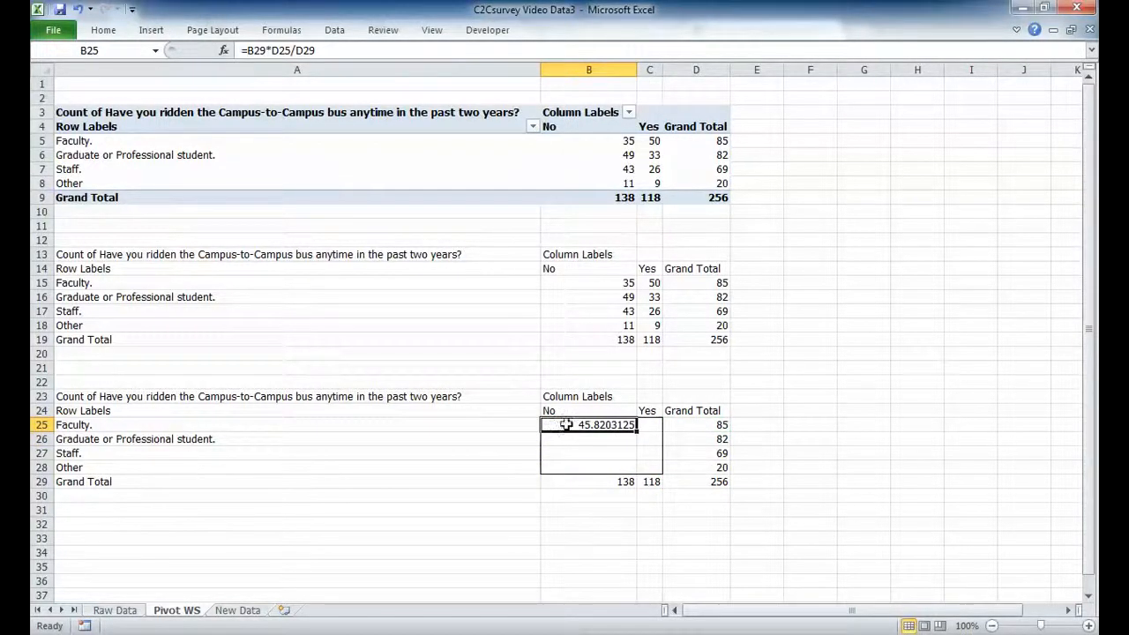
Step: Anchor the references in B25's formula so that it reads =B$29*$D25/$D$29
{"action": "double_click", "coordinate": [565, 424]}
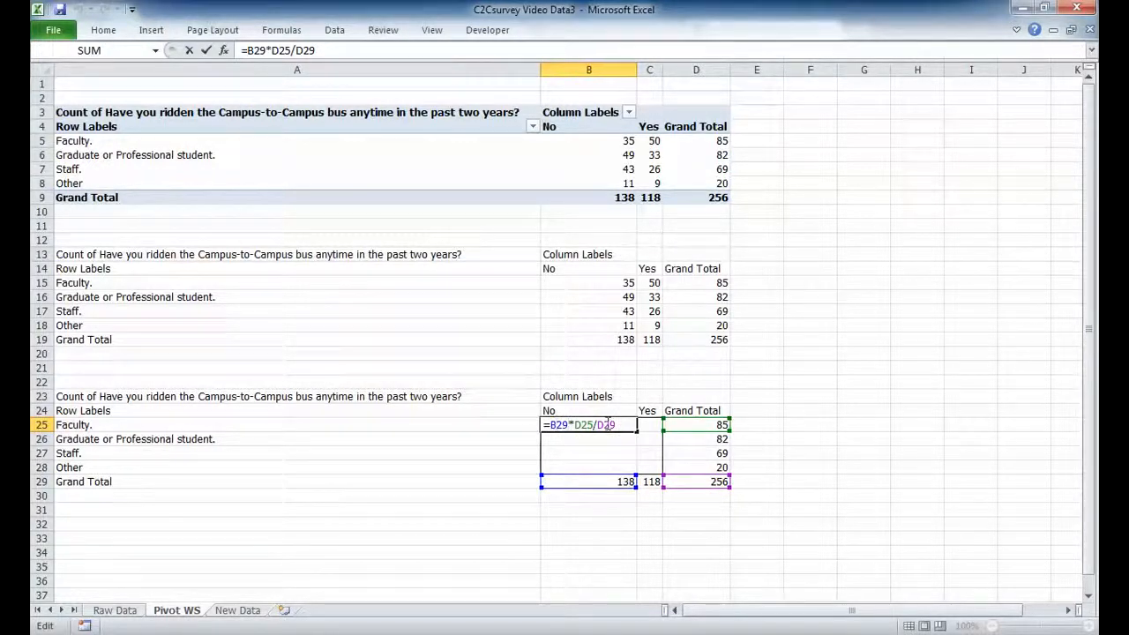
{"action": "type", "text": "$"}
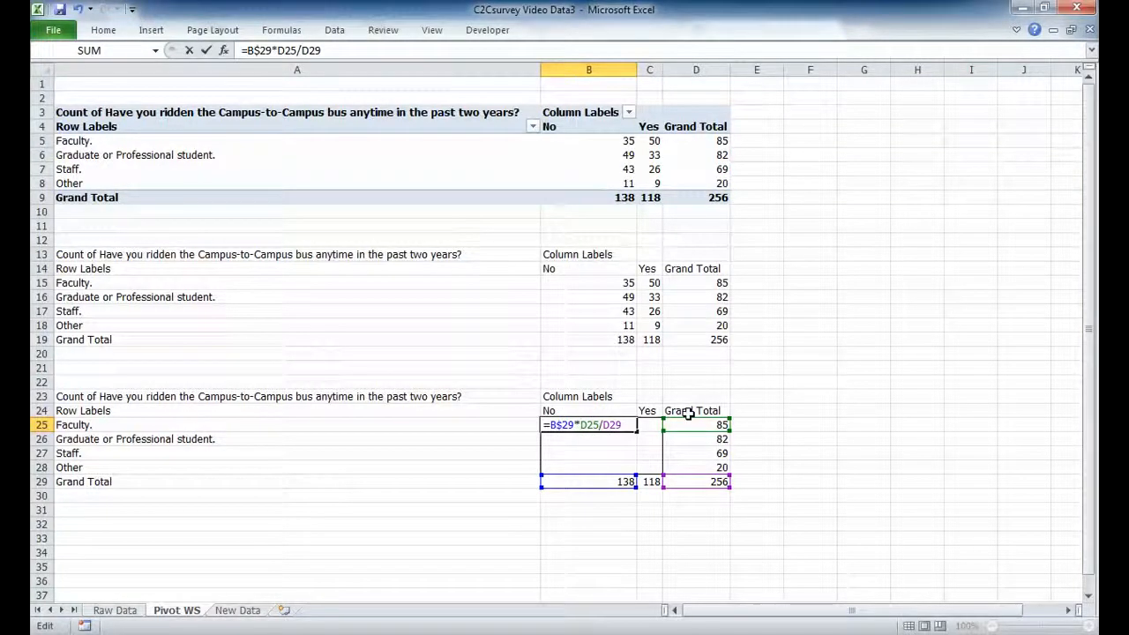
{"action": "type", "text": "$"}
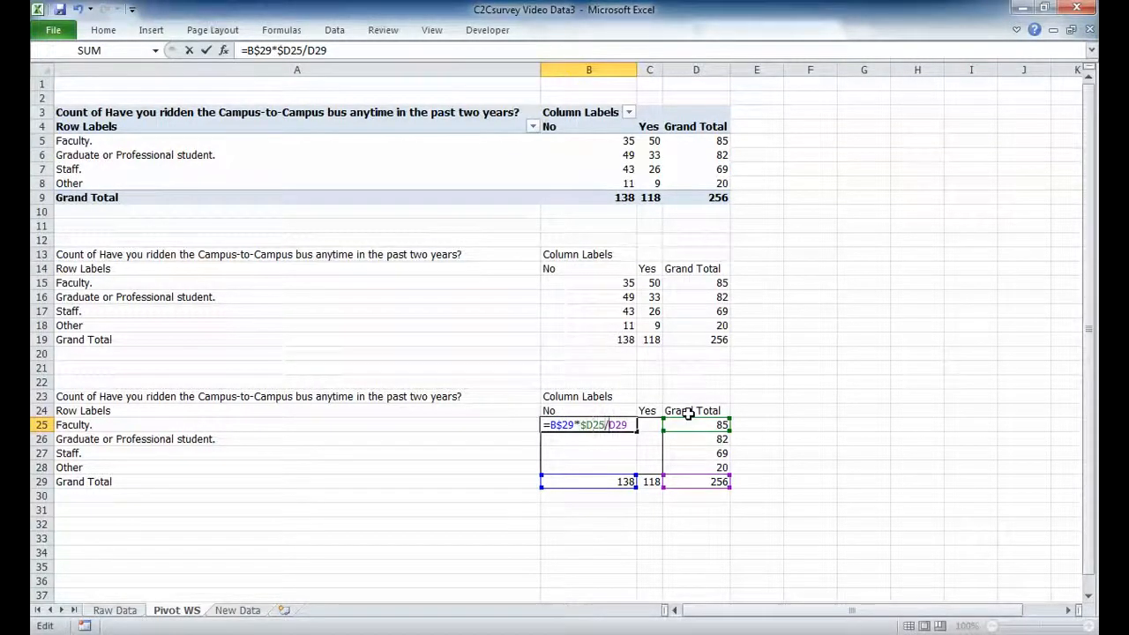
{"action": "type", "text": "$"}
{"action": "type", "text": "$D$"}
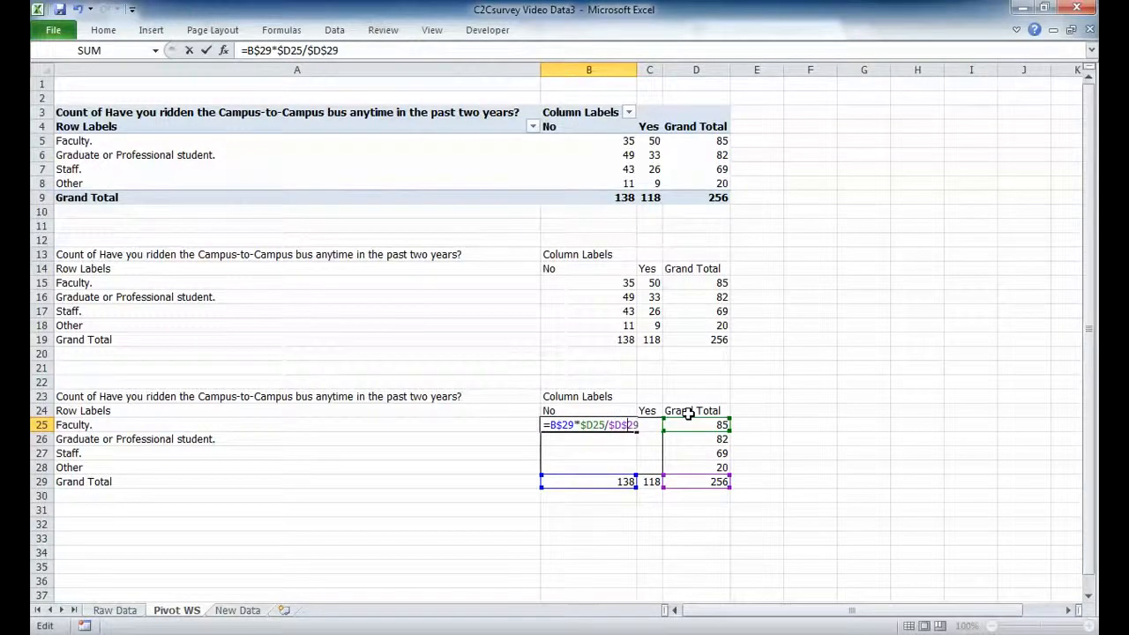
{"action": "key", "text": "ctrl+Return"}
Step: Fill the B25 formula across to C25 and down through row 28, widening column C to fit the decimals
{"action": "left_click_drag", "start_coordinate": [635, 432], "coordinate": [662, 430]}
{"action": "left_click_drag", "start_coordinate": [662, 69], "coordinate": [700, 69]}
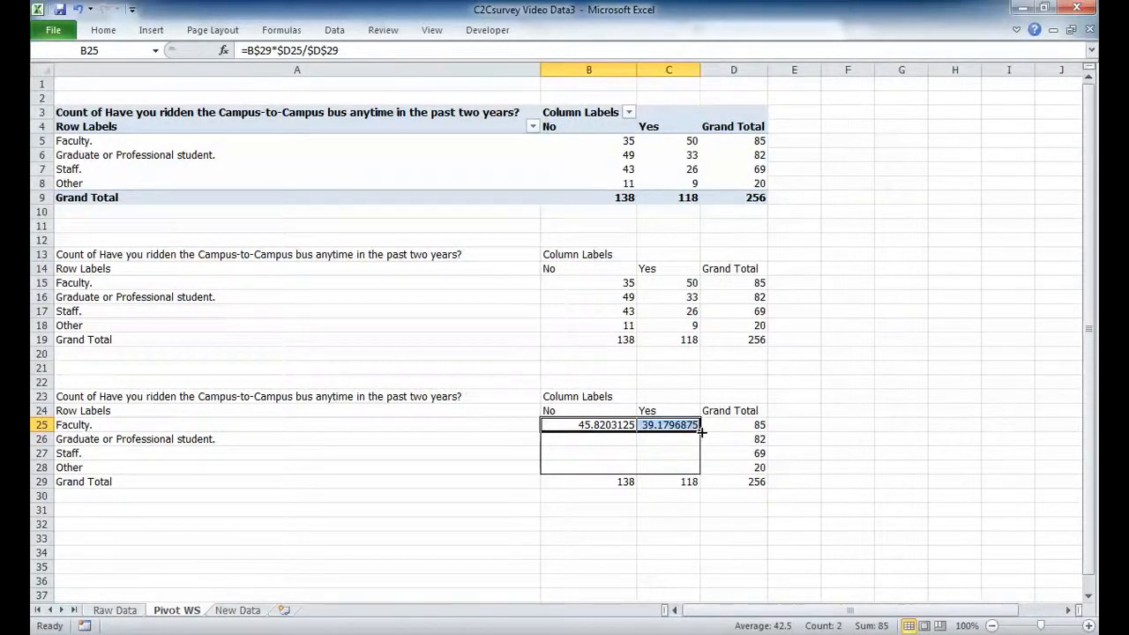
{"action": "left_click_drag", "start_coordinate": [701, 431], "coordinate": [701, 472]}
{"action": "left_click", "coordinate": [709, 524]}
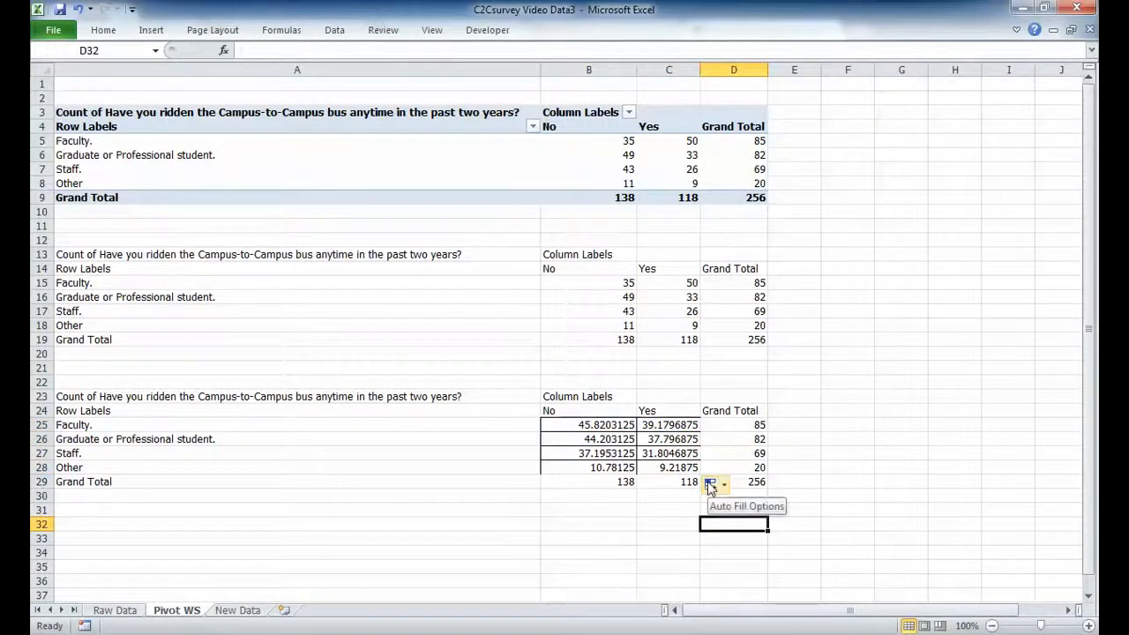
{"action": "left_click", "coordinate": [659, 505]}
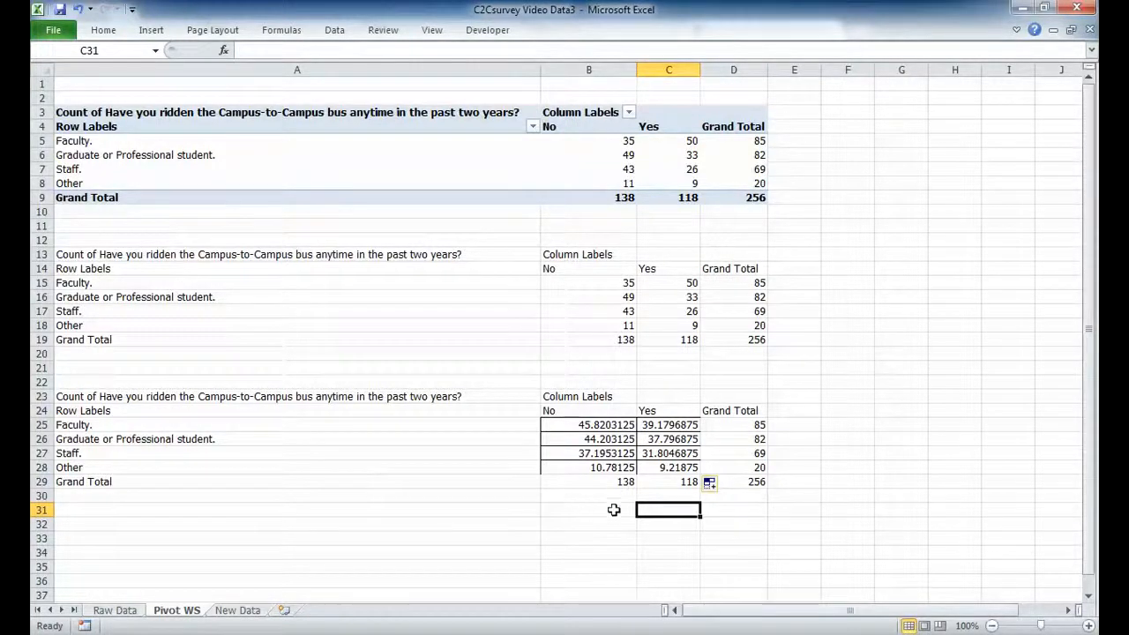
Step: Enter the bold label "Chi Squared P Value:" in B33, below the expected-counts table
{"action": "scroll", "coordinate": [616, 489], "scroll_direction": "down", "scroll_amount": 4}
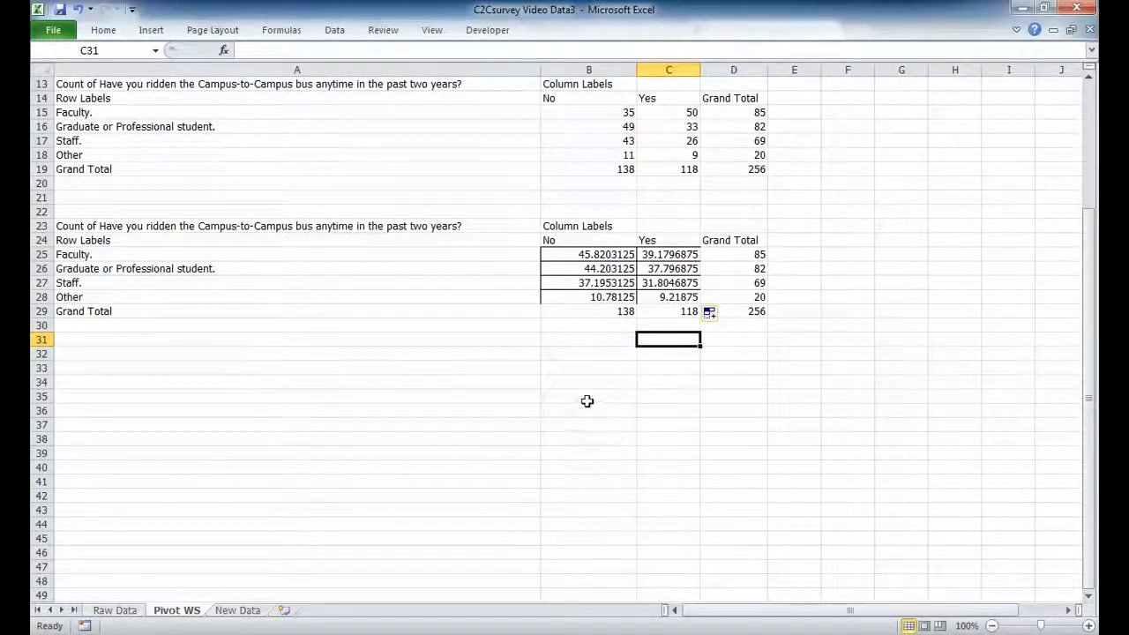
{"action": "left_click", "coordinate": [631, 371]}
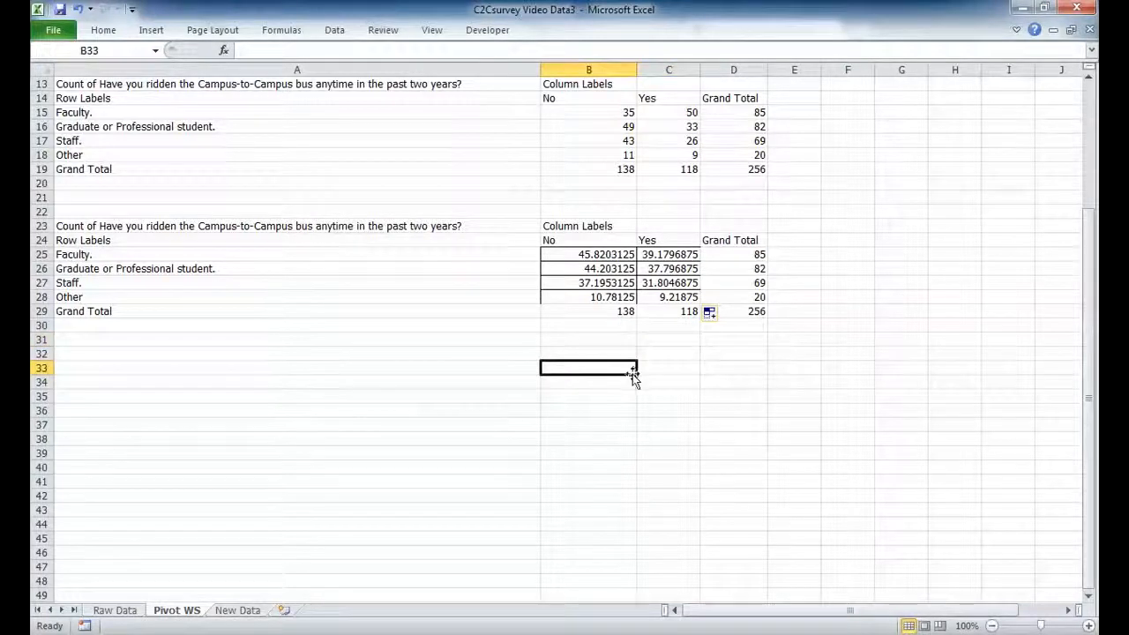
{"action": "left_click", "coordinate": [613, 393]}
{"action": "left_click", "coordinate": [512, 376]}
{"action": "left_click", "coordinate": [484, 361]}
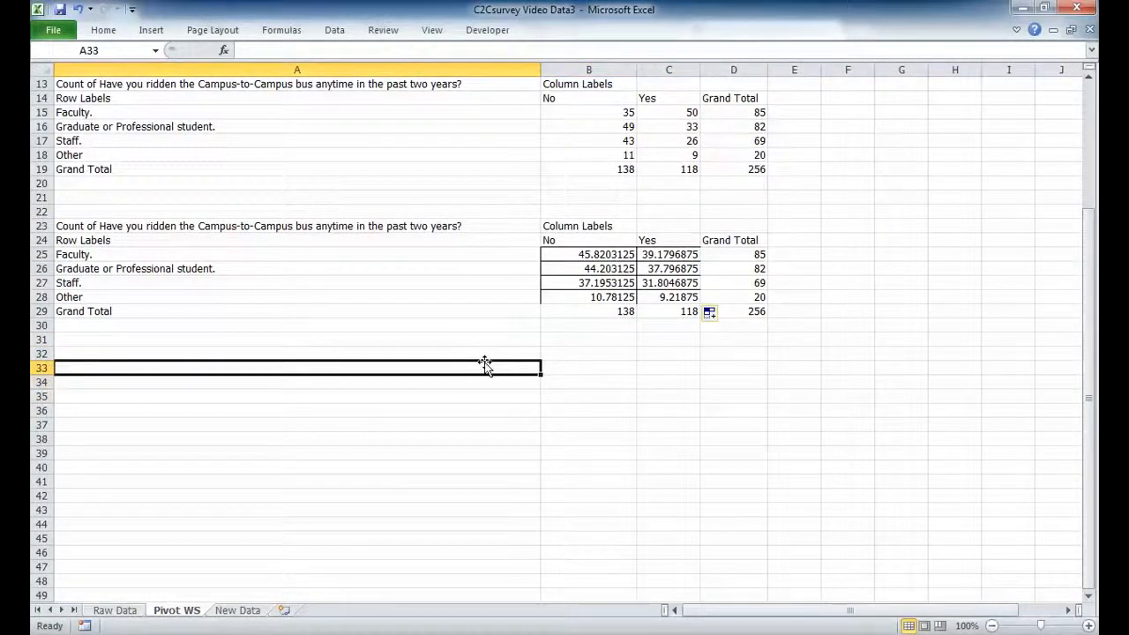
{"action": "left_click", "coordinate": [576, 371]}
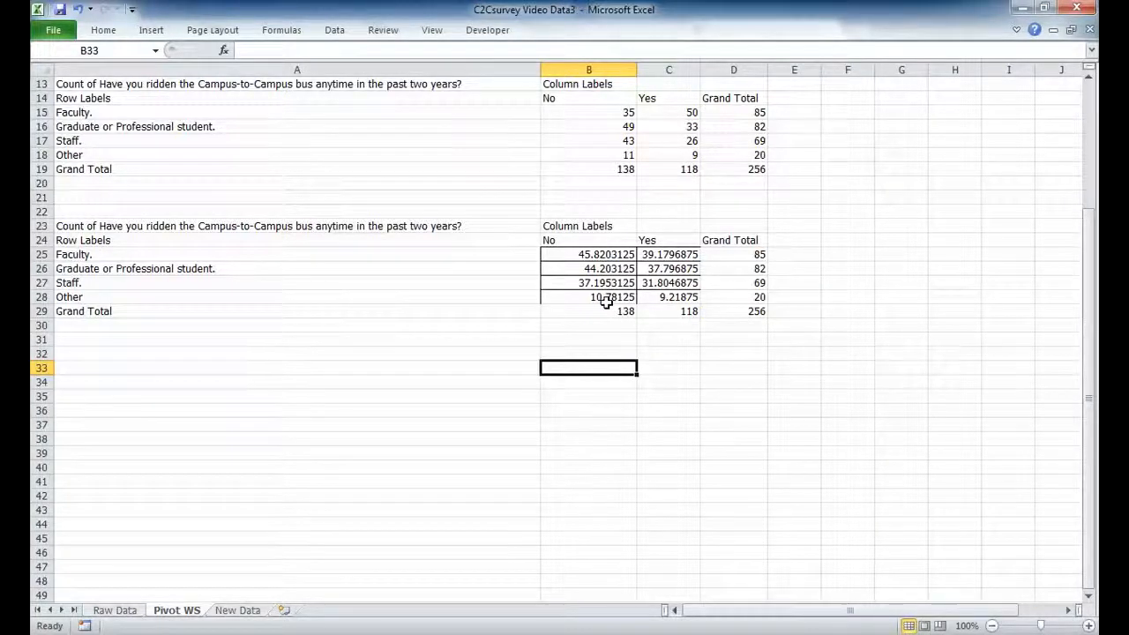
{"action": "type", "text": "Chi"}
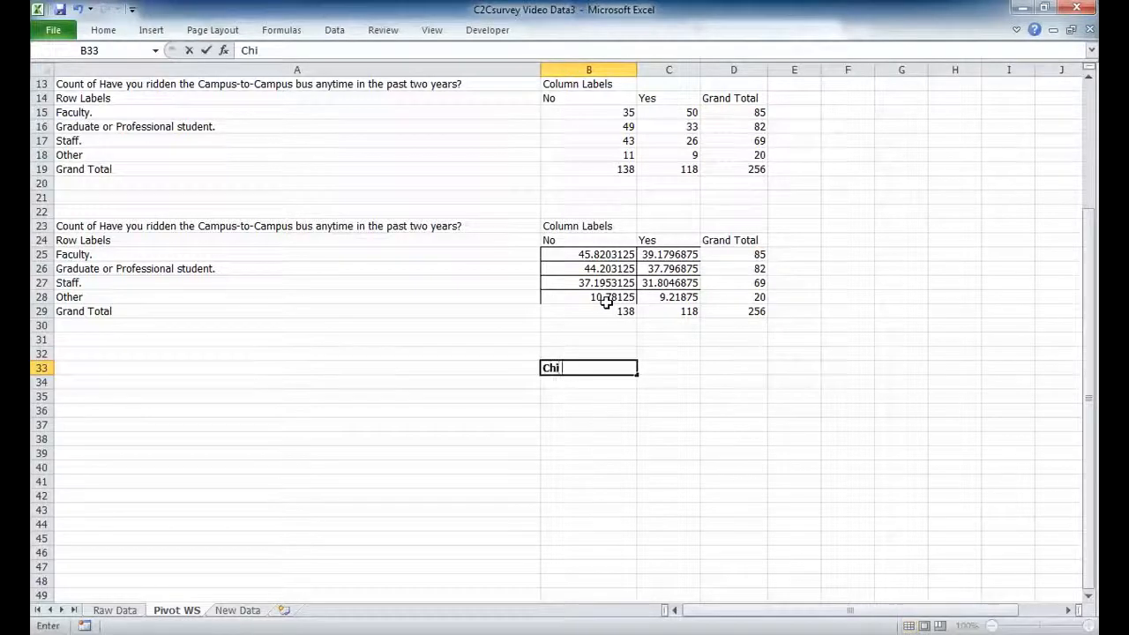
{"action": "type", "text": " Squared P Value"}
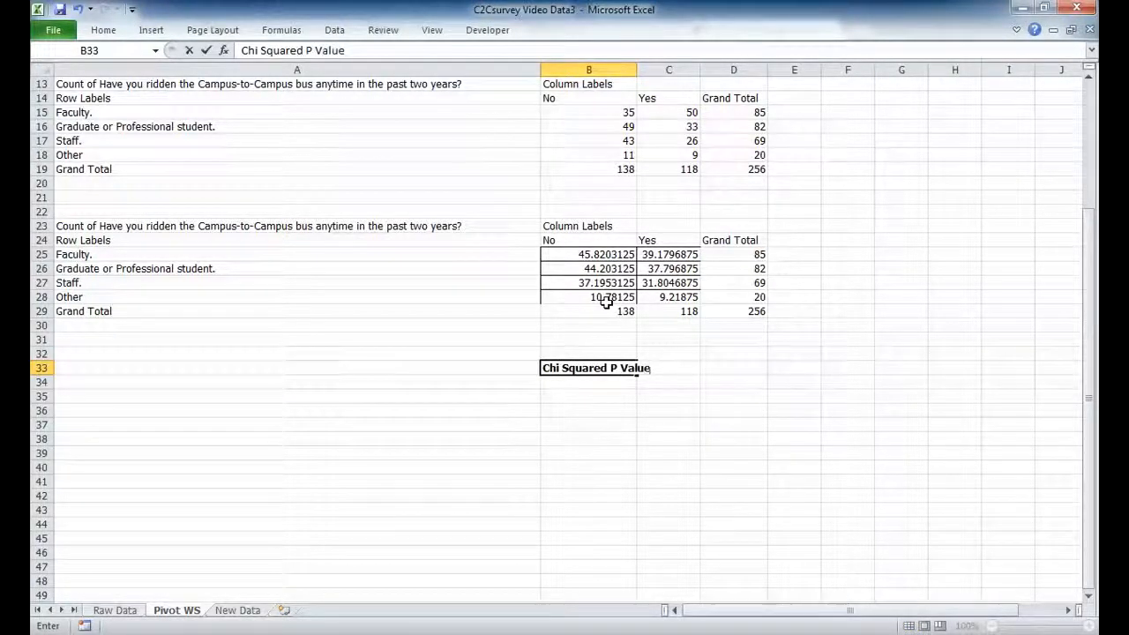
{"action": "type", "text": ":"}
{"action": "key", "text": "Tab"}
{"action": "key", "text": "Tab"}
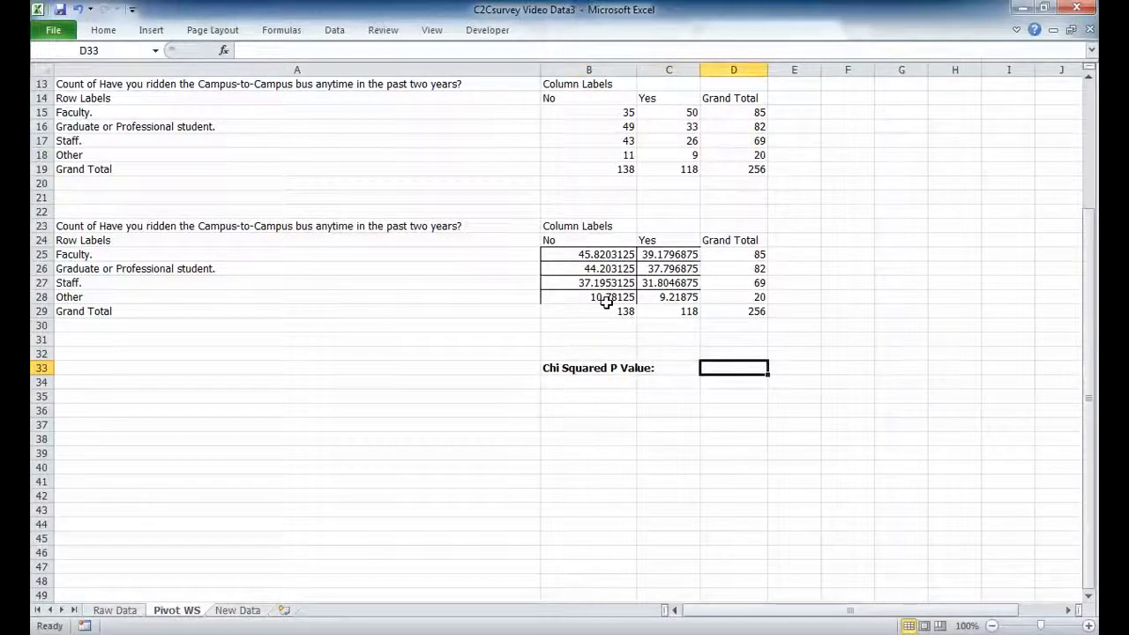
Step: Calculate the p-value in D33 with =CHISQ.TEST(B15:C18,B25:C28), comparing actual with expected counts
{"action": "type", "text": "=chi"}
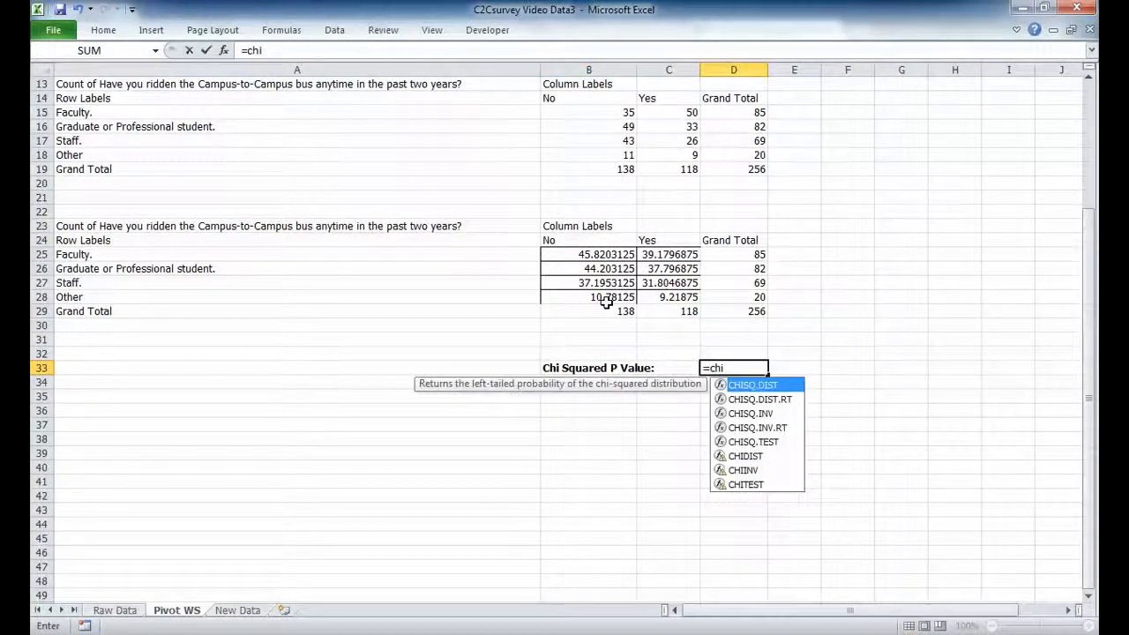
{"action": "double_click", "coordinate": [749, 439]}
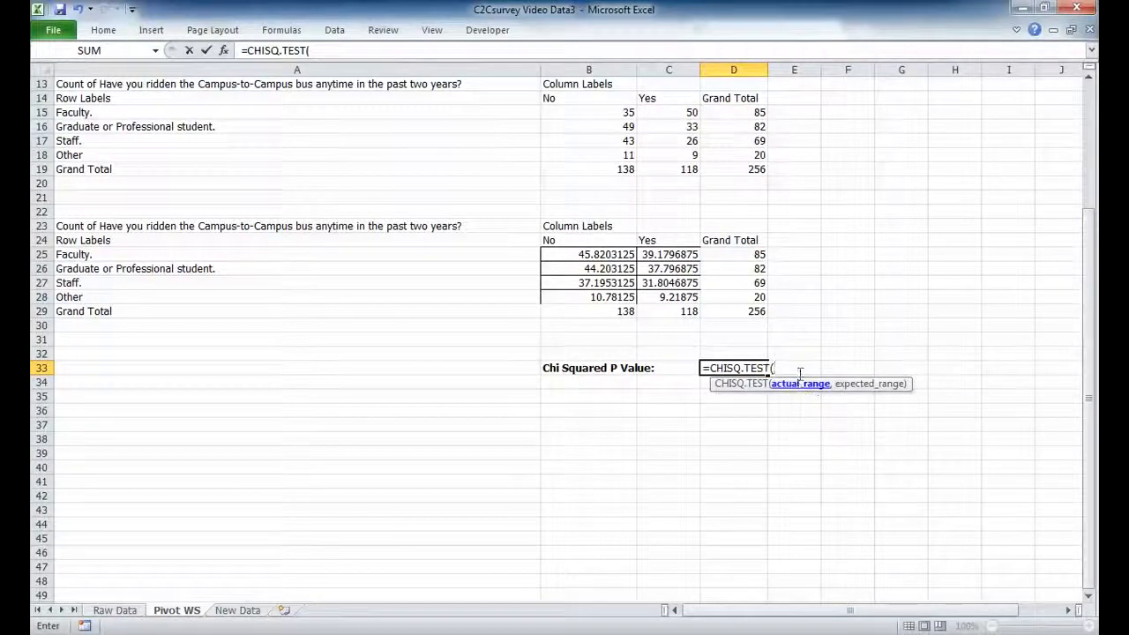
{"action": "left_click_drag", "start_coordinate": [609, 112], "coordinate": [667, 168]}
{"action": "type", "text": ","}
{"action": "left_click_drag", "start_coordinate": [623, 256], "coordinate": [675, 300]}
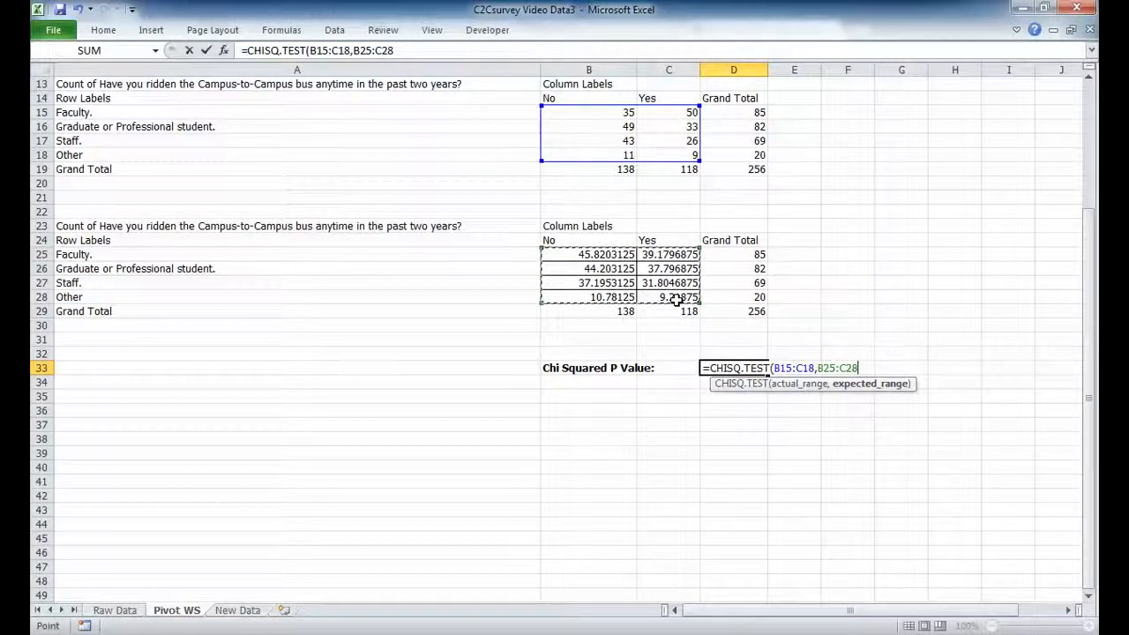
{"action": "key", "text": "Return"}
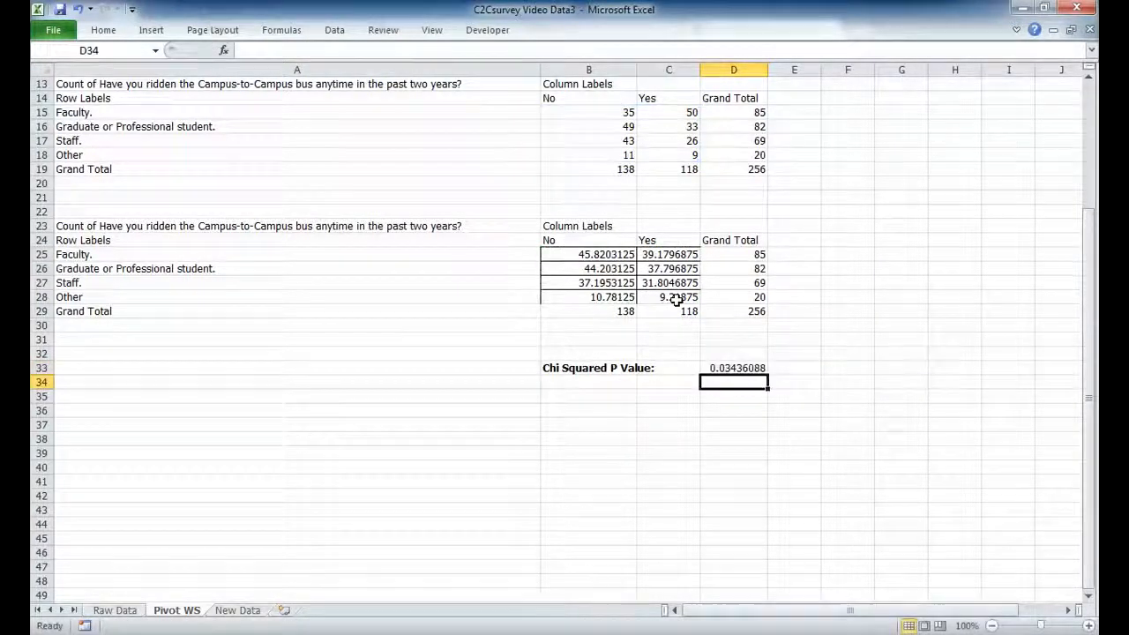
{"action": "key", "text": "Up"}
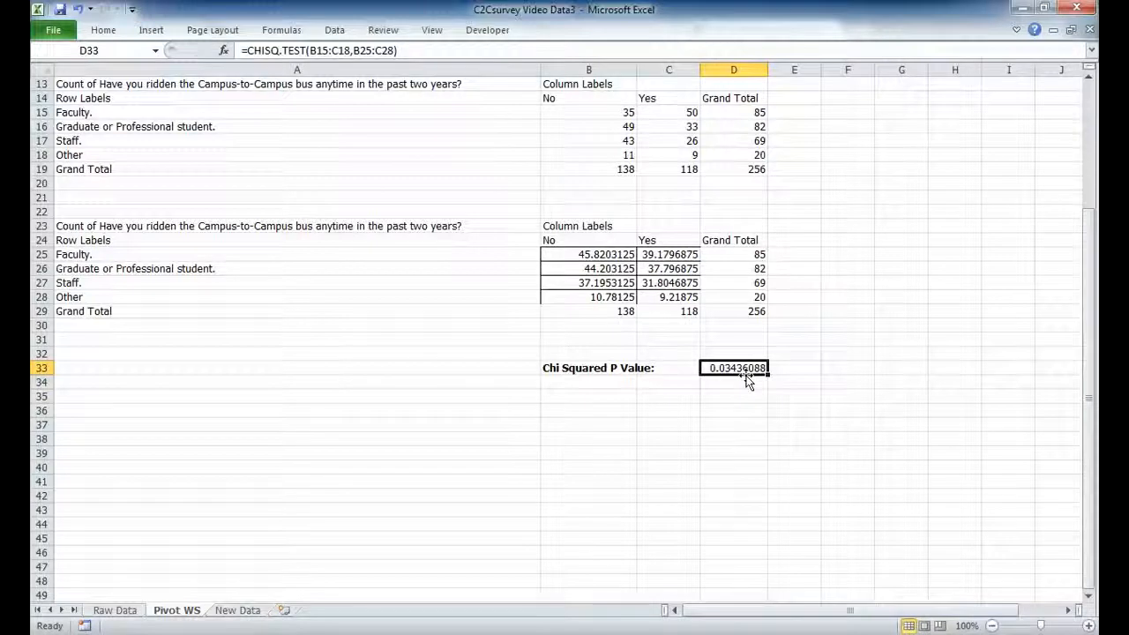
{"action": "scroll", "coordinate": [697, 351], "scroll_direction": "down", "scroll_amount": 5}
{"action": "scroll", "coordinate": [698, 351], "scroll_direction": "up", "scroll_amount": 9}
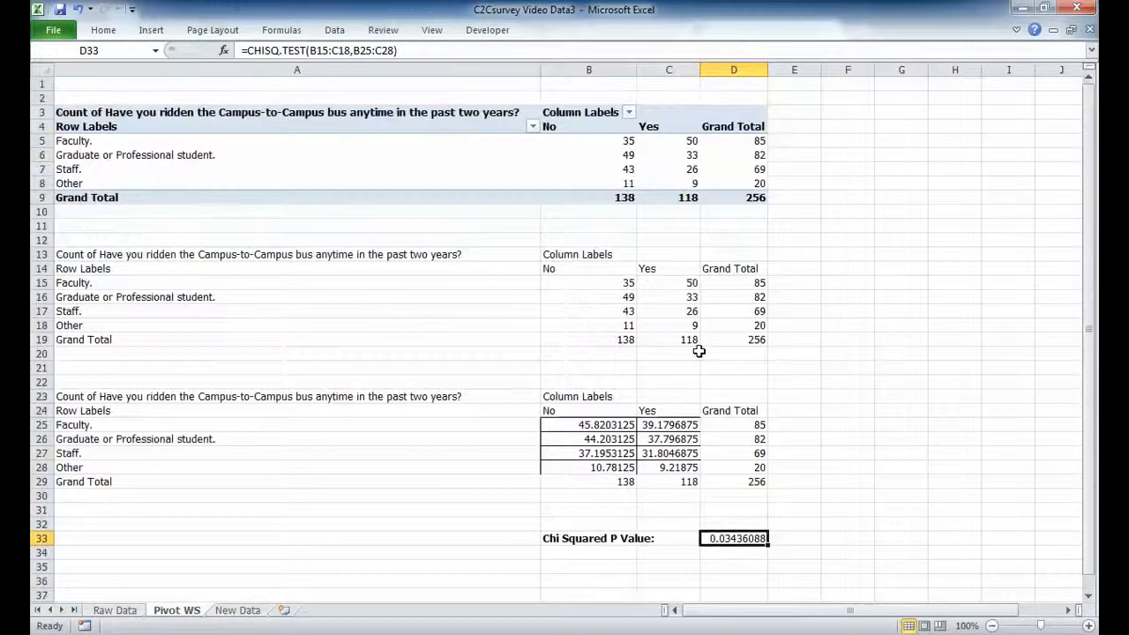